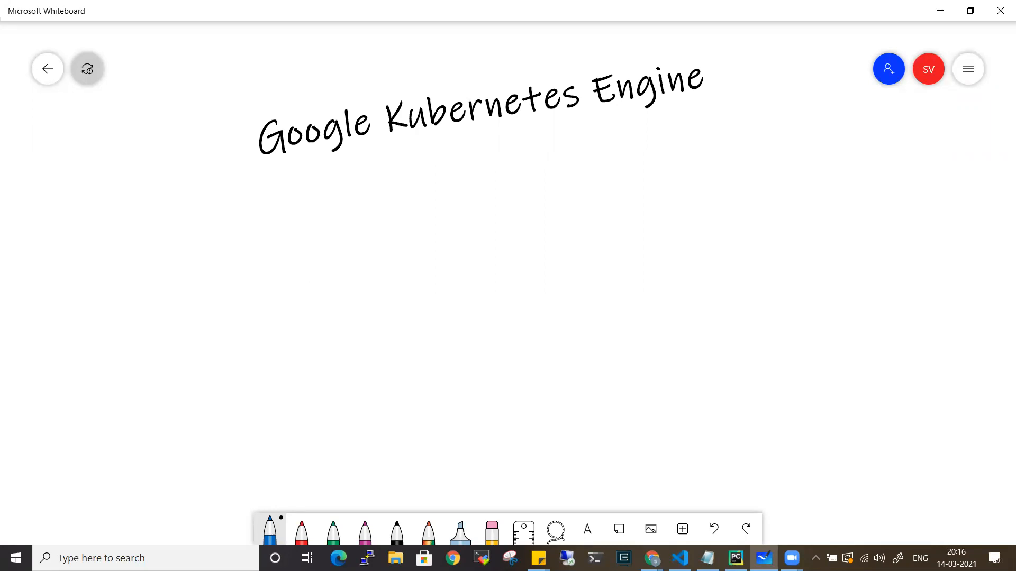
Step: Handwrite "K8S → 1. master" in blue ink below the Google Kubernetes Engine title
{"action": "mouse_move", "coordinate": [98, 186]}
{"action": "left_mouse_down"}
{"action": "mouse_move", "coordinate": [100, 207]}
{"action": "mouse_move", "coordinate": [117, 203]}
{"action": "left_mouse_up"}
{"action": "left_click_drag", "start_coordinate": [128, 192], "coordinate": [138, 202]}
{"action": "mouse_move", "coordinate": [170, 196]}
{"action": "left_mouse_down"}
{"action": "mouse_move", "coordinate": [188, 196]}
{"action": "mouse_move", "coordinate": [186, 211]}
{"action": "mouse_move", "coordinate": [317, 204]}
{"action": "left_mouse_up"}
{"action": "left_click", "coordinate": [238, 201]}
{"action": "mouse_move", "coordinate": [331, 184]}
{"action": "left_mouse_down"}
{"action": "mouse_move", "coordinate": [331, 204]}
{"action": "mouse_move", "coordinate": [340, 188]}
{"action": "left_mouse_up"}
{"action": "left_click_drag", "start_coordinate": [341, 195], "coordinate": [362, 204]}
Step: Write "2. worker" under the master item and bracket both items with an arrow pointing right
{"action": "left_click_drag", "start_coordinate": [213, 247], "coordinate": [229, 260]}
{"action": "left_click_drag", "start_coordinate": [234, 259], "coordinate": [240, 258]}
{"action": "mouse_move", "coordinate": [272, 245]}
{"action": "left_mouse_down"}
{"action": "mouse_move", "coordinate": [266, 251]}
{"action": "mouse_move", "coordinate": [314, 247]}
{"action": "left_mouse_up"}
{"action": "mouse_move", "coordinate": [315, 257]}
{"action": "left_mouse_down"}
{"action": "mouse_move", "coordinate": [326, 244]}
{"action": "mouse_move", "coordinate": [329, 256]}
{"action": "left_mouse_up"}
{"action": "mouse_move", "coordinate": [341, 241]}
{"action": "left_mouse_down"}
{"action": "mouse_move", "coordinate": [341, 255]}
{"action": "mouse_move", "coordinate": [359, 245]}
{"action": "left_mouse_up"}
{"action": "left_click_drag", "start_coordinate": [359, 248], "coordinate": [374, 254]}
{"action": "mouse_move", "coordinate": [391, 187]}
{"action": "left_mouse_down"}
{"action": "mouse_move", "coordinate": [411, 187]}
{"action": "mouse_move", "coordinate": [389, 245]}
{"action": "mouse_move", "coordinate": [449, 219]}
{"action": "mouse_move", "coordinate": [430, 233]}
{"action": "left_mouse_up"}
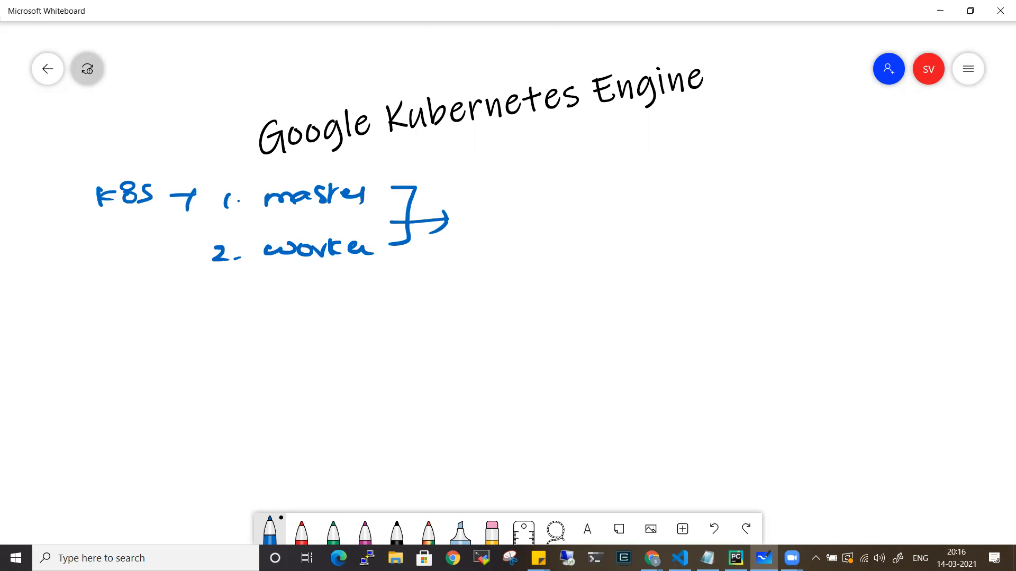
Step: Write "VM →" beside the bracketed list and draw a circled 1 with a large rectangle below the list
{"action": "left_click_drag", "start_coordinate": [542, 186], "coordinate": [606, 198]}
{"action": "left_click_drag", "start_coordinate": [620, 192], "coordinate": [639, 197]}
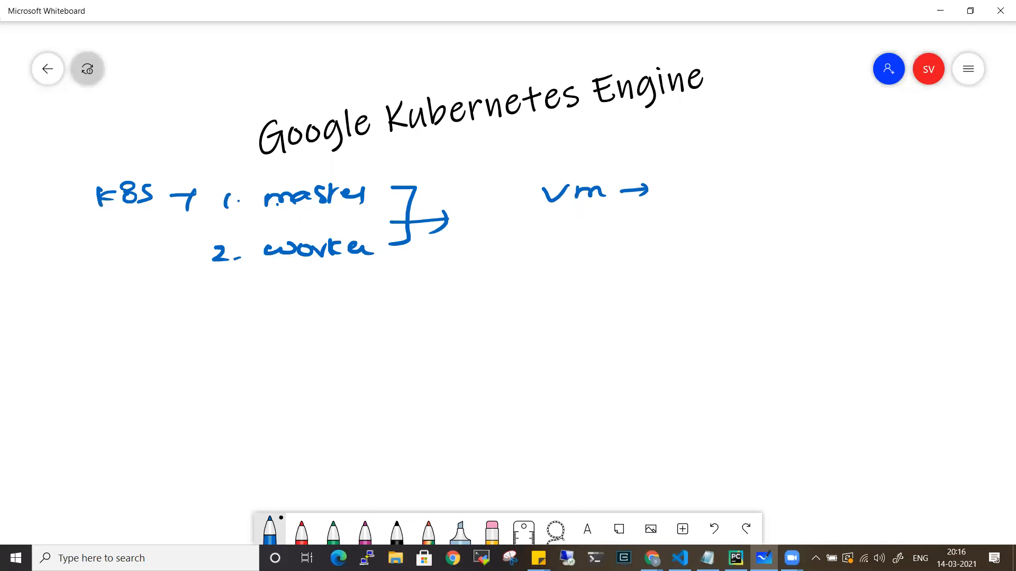
{"action": "left_click_drag", "start_coordinate": [124, 291], "coordinate": [123, 303]}
{"action": "left_click_drag", "start_coordinate": [117, 288], "coordinate": [122, 289]}
{"action": "mouse_move", "coordinate": [250, 293]}
{"action": "left_mouse_down"}
{"action": "mouse_move", "coordinate": [252, 413]}
{"action": "mouse_move", "coordinate": [537, 272]}
{"action": "mouse_move", "coordinate": [547, 347]}
{"action": "mouse_move", "coordinate": [485, 398]}
{"action": "mouse_move", "coordinate": [244, 414]}
{"action": "left_mouse_up"}
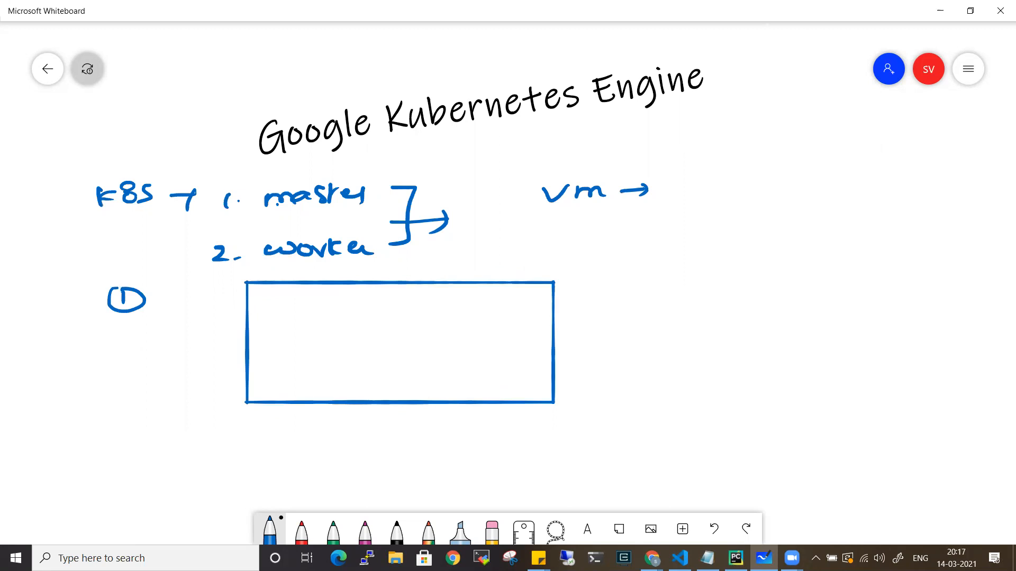
Step: List the components "api vers", "Etcd", "sche" and "controll" beside the large rectangle, grouped with a closing brace
{"action": "mouse_move", "coordinate": [591, 270]}
{"action": "left_mouse_down"}
{"action": "mouse_move", "coordinate": [594, 278]}
{"action": "mouse_move", "coordinate": [618, 264]}
{"action": "mouse_move", "coordinate": [630, 275]}
{"action": "mouse_move", "coordinate": [675, 253]}
{"action": "mouse_move", "coordinate": [727, 269]}
{"action": "left_mouse_up"}
{"action": "mouse_move", "coordinate": [589, 303]}
{"action": "left_mouse_down"}
{"action": "mouse_move", "coordinate": [601, 319]}
{"action": "mouse_move", "coordinate": [626, 305]}
{"action": "mouse_move", "coordinate": [635, 315]}
{"action": "left_mouse_up"}
{"action": "mouse_move", "coordinate": [668, 303]}
{"action": "left_mouse_down"}
{"action": "mouse_move", "coordinate": [656, 308]}
{"action": "mouse_move", "coordinate": [670, 309]}
{"action": "left_mouse_up"}
{"action": "mouse_move", "coordinate": [597, 349]}
{"action": "left_mouse_down"}
{"action": "mouse_move", "coordinate": [583, 365]}
{"action": "mouse_move", "coordinate": [609, 363]}
{"action": "left_mouse_up"}
{"action": "left_click_drag", "start_coordinate": [622, 345], "coordinate": [643, 364]}
{"action": "left_click_drag", "start_coordinate": [642, 359], "coordinate": [658, 366]}
{"action": "left_click_drag", "start_coordinate": [590, 392], "coordinate": [581, 401]}
{"action": "left_click_drag", "start_coordinate": [603, 393], "coordinate": [642, 396]}
{"action": "left_click_drag", "start_coordinate": [642, 392], "coordinate": [668, 388]}
{"action": "left_click", "coordinate": [690, 380]}
{"action": "left_click_drag", "start_coordinate": [673, 379], "coordinate": [695, 389]}
{"action": "mouse_move", "coordinate": [746, 262]}
{"action": "left_mouse_down"}
{"action": "mouse_move", "coordinate": [754, 302]}
{"action": "mouse_move", "coordinate": [729, 392]}
{"action": "left_mouse_up"}
Step: Write the heading "MASTER" above the component list beside the large rectangle
{"action": "mouse_move", "coordinate": [520, 258]}
{"action": "left_mouse_down"}
{"action": "mouse_move", "coordinate": [530, 241]}
{"action": "mouse_move", "coordinate": [582, 242]}
{"action": "left_mouse_up"}
{"action": "mouse_move", "coordinate": [569, 239]}
{"action": "left_mouse_down"}
{"action": "mouse_move", "coordinate": [596, 237]}
{"action": "mouse_move", "coordinate": [587, 244]}
{"action": "left_mouse_up"}
{"action": "left_click_drag", "start_coordinate": [611, 227], "coordinate": [626, 238]}
{"action": "left_click_drag", "start_coordinate": [623, 223], "coordinate": [639, 229]}
{"action": "mouse_move", "coordinate": [647, 224]}
{"action": "left_mouse_down"}
{"action": "mouse_move", "coordinate": [648, 238]}
{"action": "mouse_move", "coordinate": [659, 229]}
{"action": "left_mouse_up"}
{"action": "left_click_drag", "start_coordinate": [654, 231], "coordinate": [678, 231]}
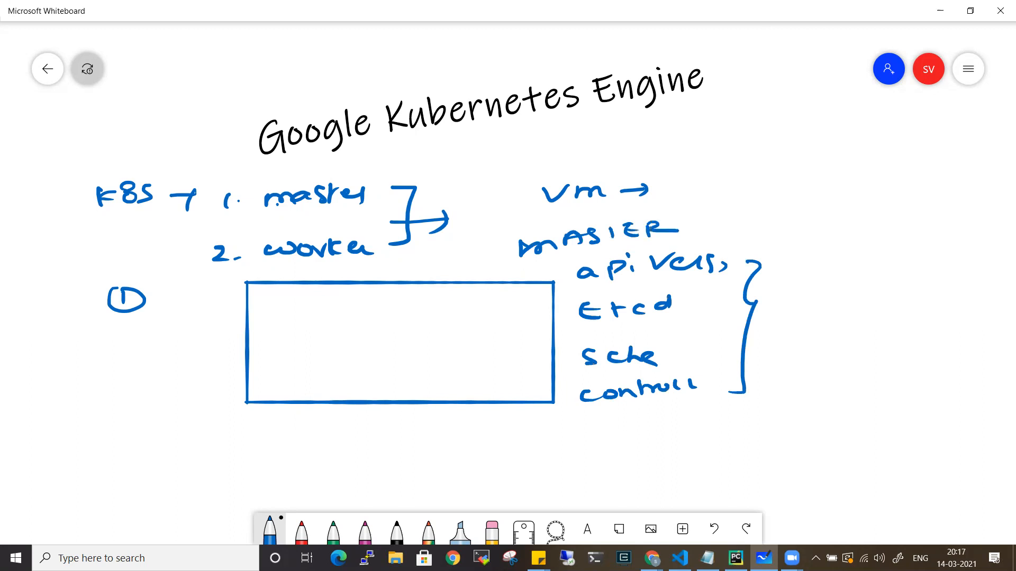
Step: Draw a box for the first worker in the free space right of the master components and label it "W1"
{"action": "left_click_drag", "start_coordinate": [444, 439], "coordinate": [268, 389]}
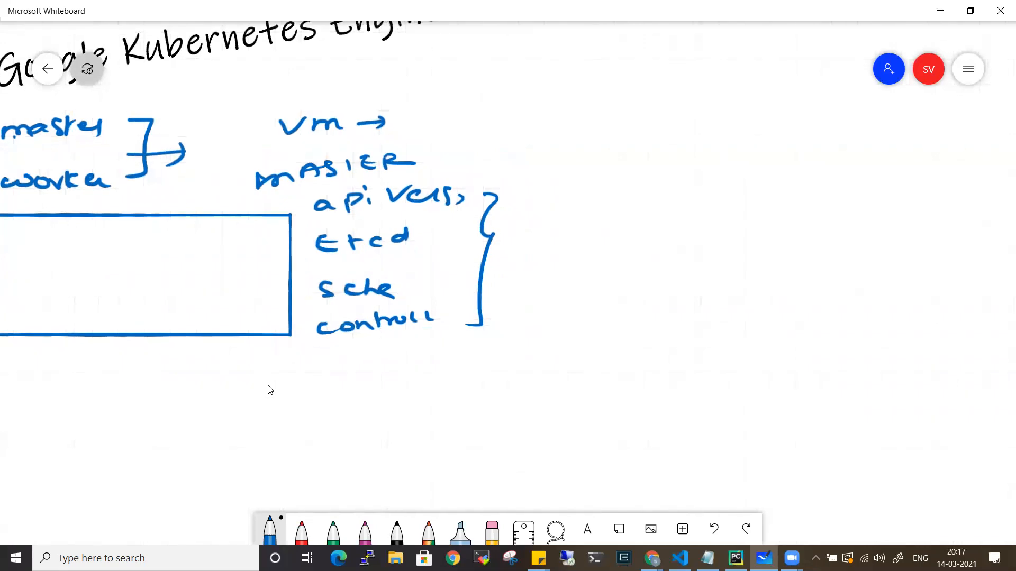
{"action": "left_click_drag", "start_coordinate": [723, 123], "coordinate": [711, 171]}
{"action": "mouse_move", "coordinate": [722, 124]}
{"action": "left_mouse_down"}
{"action": "mouse_move", "coordinate": [758, 125]}
{"action": "mouse_move", "coordinate": [788, 199]}
{"action": "mouse_move", "coordinate": [712, 196]}
{"action": "mouse_move", "coordinate": [698, 208]}
{"action": "left_mouse_up"}
{"action": "left_click_drag", "start_coordinate": [664, 153], "coordinate": [689, 163]}
{"action": "left_click_drag", "start_coordinate": [703, 151], "coordinate": [697, 170]}
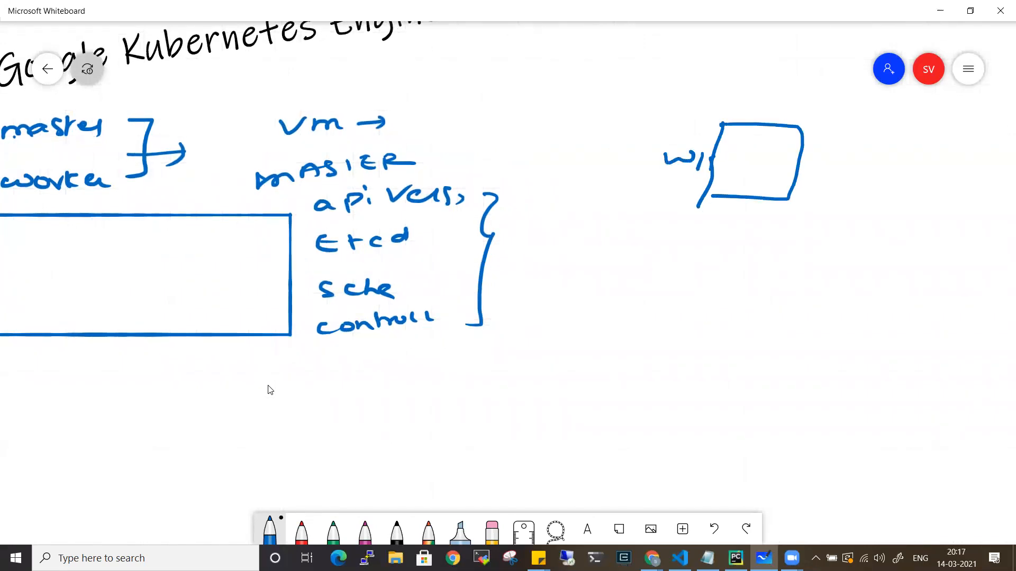
Step: Draw a second worker box below the first one and label it "W2"
{"action": "left_click_drag", "start_coordinate": [634, 286], "coordinate": [677, 305]}
{"action": "left_click_drag", "start_coordinate": [728, 282], "coordinate": [713, 326]}
{"action": "mouse_move", "coordinate": [726, 279]}
{"action": "left_mouse_down"}
{"action": "mouse_move", "coordinate": [835, 278]}
{"action": "mouse_move", "coordinate": [829, 331]}
{"action": "left_mouse_up"}
{"action": "left_click_drag", "start_coordinate": [828, 331], "coordinate": [715, 334]}
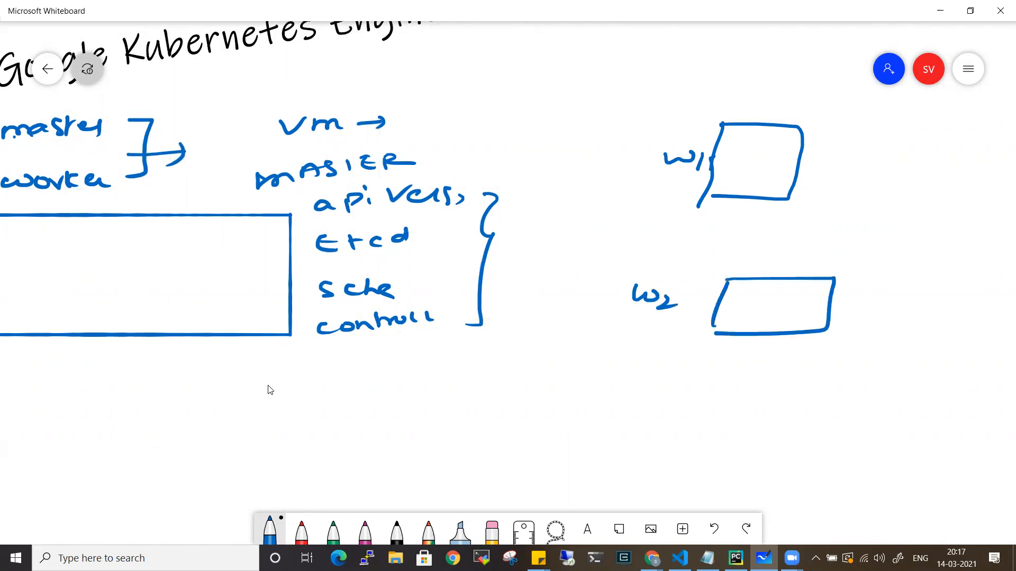
Step: Write the worker components "kubelet", "CRT" and "kub" beside the W1 box
{"action": "left_click_drag", "start_coordinate": [824, 124], "coordinate": [824, 136]}
{"action": "mouse_move", "coordinate": [837, 122]}
{"action": "left_mouse_down"}
{"action": "mouse_move", "coordinate": [839, 135]}
{"action": "mouse_move", "coordinate": [865, 132]}
{"action": "left_mouse_up"}
{"action": "mouse_move", "coordinate": [873, 122]}
{"action": "left_mouse_down"}
{"action": "mouse_move", "coordinate": [868, 135]}
{"action": "mouse_move", "coordinate": [892, 133]}
{"action": "left_mouse_up"}
{"action": "left_click_drag", "start_coordinate": [894, 129], "coordinate": [919, 127]}
{"action": "left_click_drag", "start_coordinate": [929, 124], "coordinate": [933, 127]}
{"action": "left_click_drag", "start_coordinate": [941, 122], "coordinate": [938, 136]}
{"action": "left_click_drag", "start_coordinate": [935, 128], "coordinate": [958, 125]}
{"action": "left_click_drag", "start_coordinate": [840, 159], "coordinate": [848, 172]}
{"action": "left_click_drag", "start_coordinate": [849, 161], "coordinate": [867, 171]}
{"action": "left_click_drag", "start_coordinate": [874, 158], "coordinate": [894, 158]}
{"action": "left_click_drag", "start_coordinate": [882, 159], "coordinate": [882, 171]}
{"action": "mouse_move", "coordinate": [814, 196]}
{"action": "left_mouse_down"}
{"action": "mouse_move", "coordinate": [816, 206]}
{"action": "mouse_move", "coordinate": [836, 198]}
{"action": "left_mouse_up"}
{"action": "left_click_drag", "start_coordinate": [836, 196], "coordinate": [863, 208]}
{"action": "left_click_drag", "start_coordinate": [861, 204], "coordinate": [872, 207]}
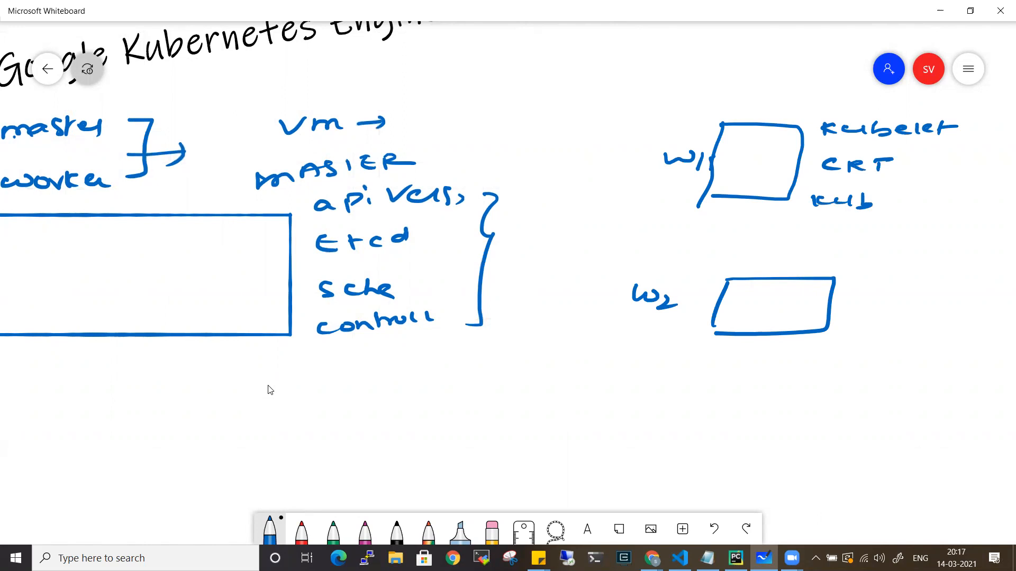
Step: Draw a dashed line connecting the master rectangle to the W1 box
{"action": "left_click_drag", "start_coordinate": [279, 241], "coordinate": [290, 238]}
{"action": "left_click_drag", "start_coordinate": [323, 235], "coordinate": [422, 223]}
{"action": "left_click_drag", "start_coordinate": [446, 220], "coordinate": [516, 208]}
{"action": "left_click_drag", "start_coordinate": [539, 202], "coordinate": [603, 190]}
{"action": "left_click_drag", "start_coordinate": [638, 186], "coordinate": [705, 174]}
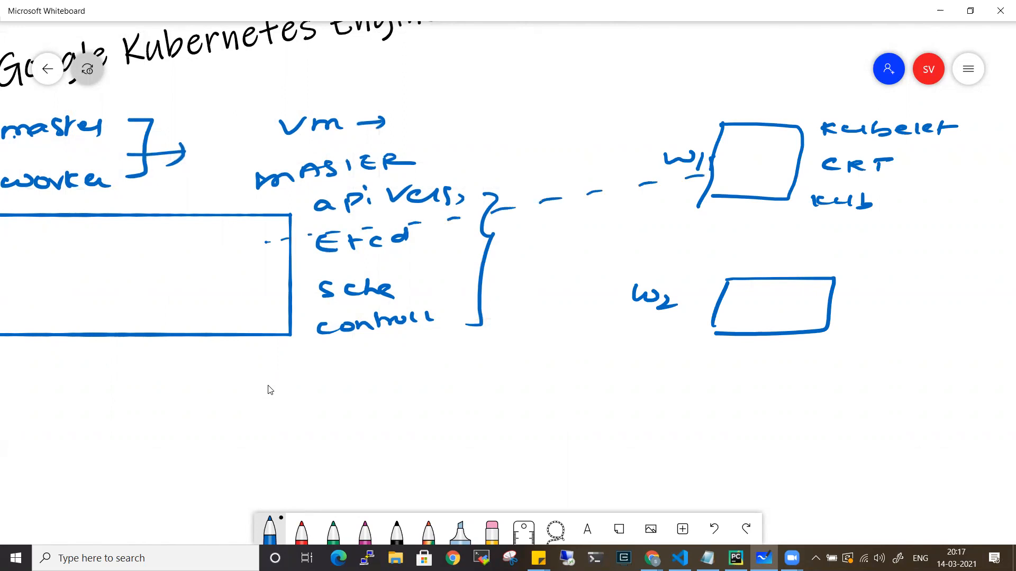
Step: Draw a dashed line connecting the master rectangle to the W2 box
{"action": "left_click_drag", "start_coordinate": [256, 293], "coordinate": [280, 295]}
{"action": "left_click_drag", "start_coordinate": [307, 298], "coordinate": [331, 296]}
{"action": "left_click_drag", "start_coordinate": [365, 304], "coordinate": [447, 309]}
{"action": "left_click_drag", "start_coordinate": [487, 312], "coordinate": [511, 312]}
{"action": "left_click_drag", "start_coordinate": [555, 313], "coordinate": [620, 315]}
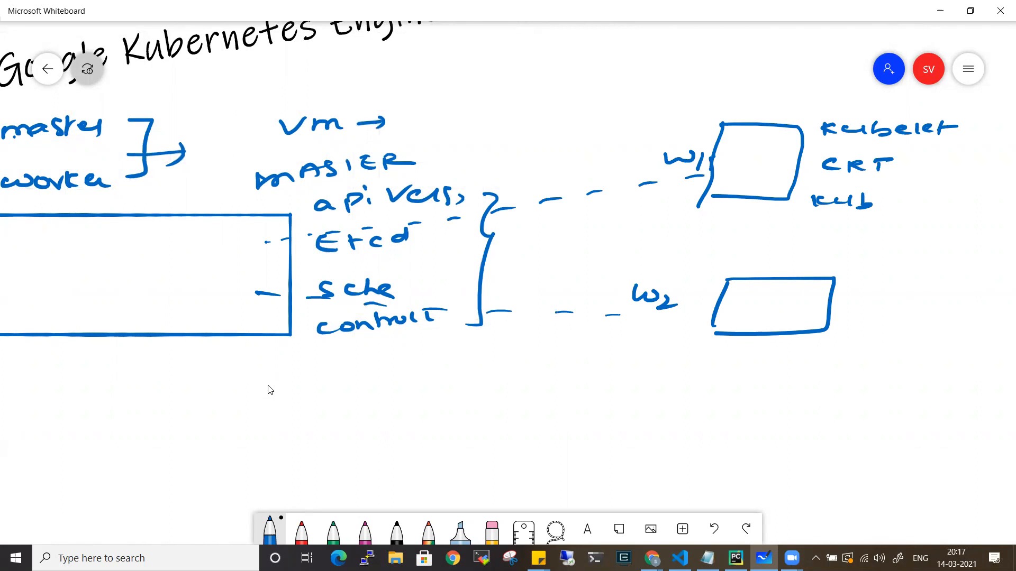
Step: Write the two short notes starting with "up" below the master rectangle and close them with a brace
{"action": "left_click_drag", "start_coordinate": [54, 381], "coordinate": [95, 386]}
{"action": "left_click_drag", "start_coordinate": [80, 421], "coordinate": [64, 435]}
{"action": "left_click_drag", "start_coordinate": [82, 428], "coordinate": [100, 433]}
{"action": "left_click_drag", "start_coordinate": [112, 416], "coordinate": [150, 418]}
{"action": "left_click_drag", "start_coordinate": [155, 412], "coordinate": [164, 406]}
{"action": "left_click_drag", "start_coordinate": [158, 363], "coordinate": [194, 412]}
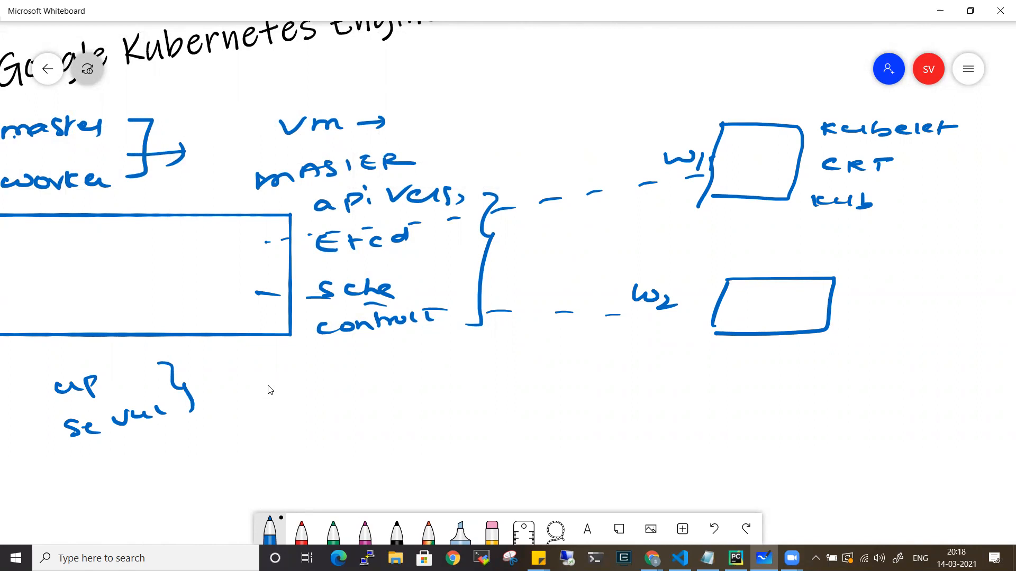
Step: Write "Managed K8S" below the diagram, underline K8S, and add an arrow leading to "GKE"
{"action": "mouse_move", "coordinate": [273, 394]}
{"action": "left_mouse_down"}
{"action": "mouse_move", "coordinate": [296, 386]}
{"action": "mouse_move", "coordinate": [383, 402]}
{"action": "mouse_move", "coordinate": [511, 372]}
{"action": "mouse_move", "coordinate": [495, 392]}
{"action": "left_mouse_up"}
{"action": "left_click_drag", "start_coordinate": [421, 414], "coordinate": [518, 406]}
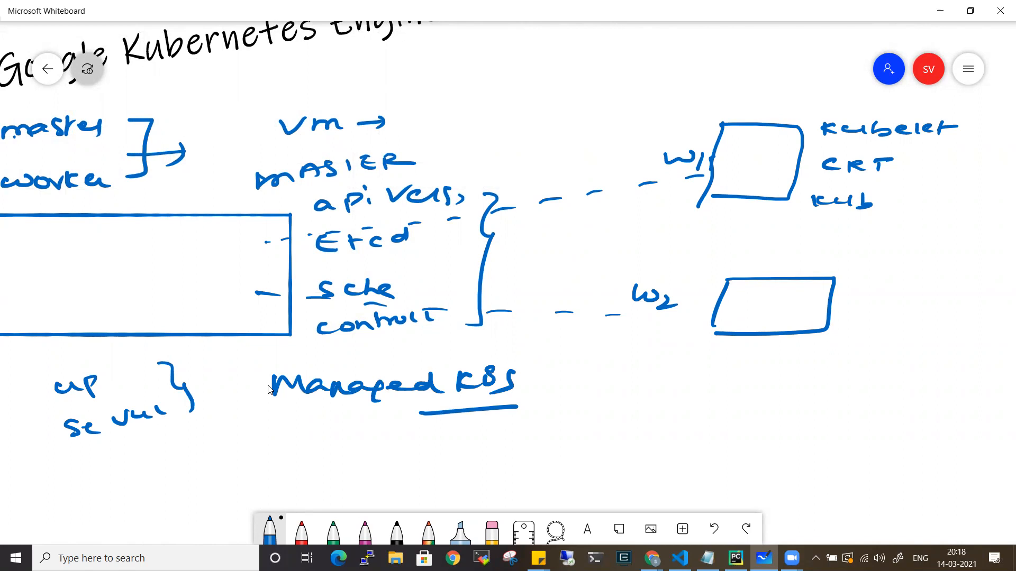
{"action": "left_click_drag", "start_coordinate": [545, 370], "coordinate": [577, 369]}
{"action": "left_click_drag", "start_coordinate": [569, 362], "coordinate": [570, 375]}
{"action": "left_click_drag", "start_coordinate": [635, 350], "coordinate": [639, 376]}
{"action": "mouse_move", "coordinate": [652, 351]}
{"action": "left_mouse_down"}
{"action": "mouse_move", "coordinate": [642, 363]}
{"action": "mouse_move", "coordinate": [660, 369]}
{"action": "left_mouse_up"}
{"action": "mouse_move", "coordinate": [673, 350]}
{"action": "left_mouse_down"}
{"action": "mouse_move", "coordinate": [689, 366]}
{"action": "mouse_move", "coordinate": [689, 348]}
{"action": "left_mouse_up"}
{"action": "left_click_drag", "start_coordinate": [673, 358], "coordinate": [688, 357]}
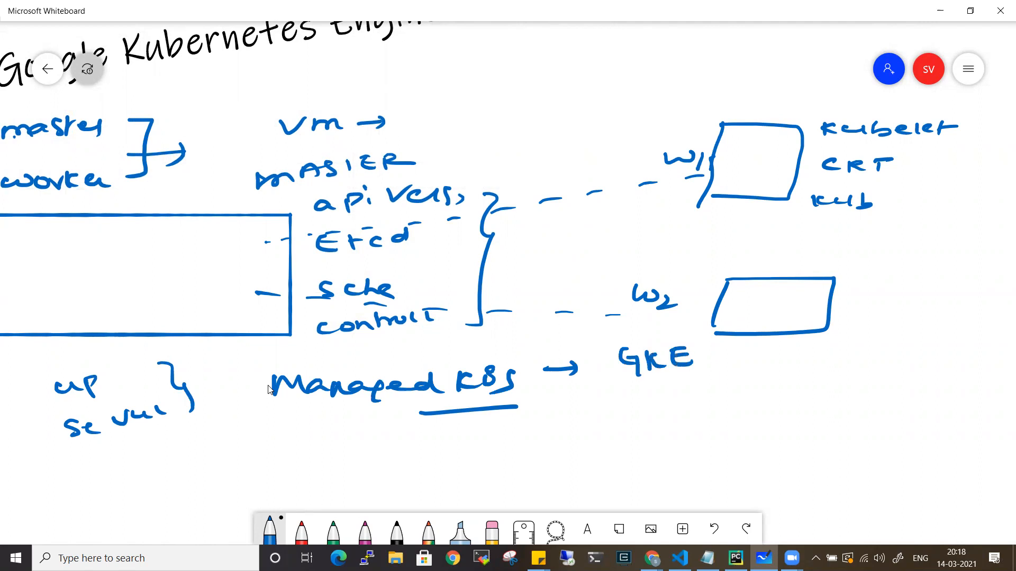
Step: Write "AKS" below GKE, then underline GKE and add a dash after it
{"action": "mouse_move", "coordinate": [629, 418]}
{"action": "left_mouse_down"}
{"action": "mouse_move", "coordinate": [638, 395]}
{"action": "mouse_move", "coordinate": [648, 415]}
{"action": "left_mouse_up"}
{"action": "left_click_drag", "start_coordinate": [632, 408], "coordinate": [644, 408]}
{"action": "mouse_move", "coordinate": [660, 398]}
{"action": "left_mouse_down"}
{"action": "mouse_move", "coordinate": [661, 416]}
{"action": "mouse_move", "coordinate": [680, 413]}
{"action": "left_mouse_up"}
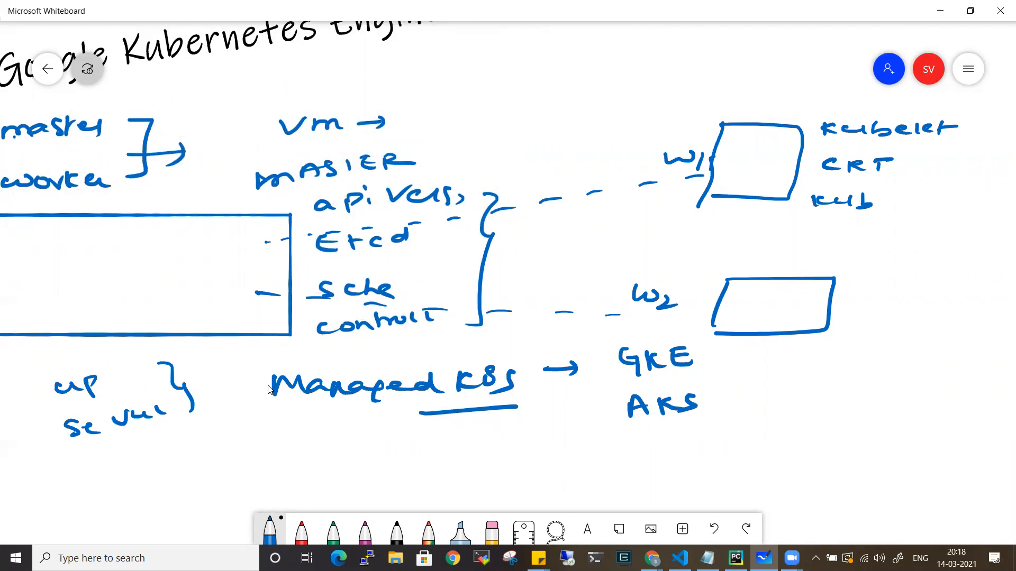
{"action": "left_click_drag", "start_coordinate": [599, 384], "coordinate": [711, 376]}
{"action": "left_click_drag", "start_coordinate": [718, 361], "coordinate": [742, 357]}
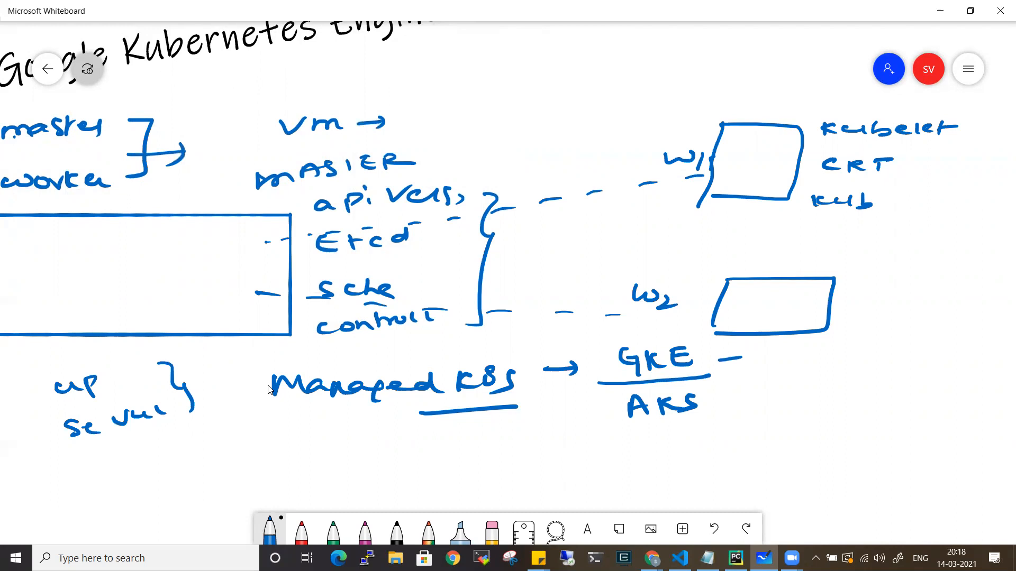
Step: Write "1. GKE Cluster." in the empty area below the Managed K8S notes
{"action": "scroll", "coordinate": [345, 456], "scroll_direction": "down", "scroll_amount": 1}
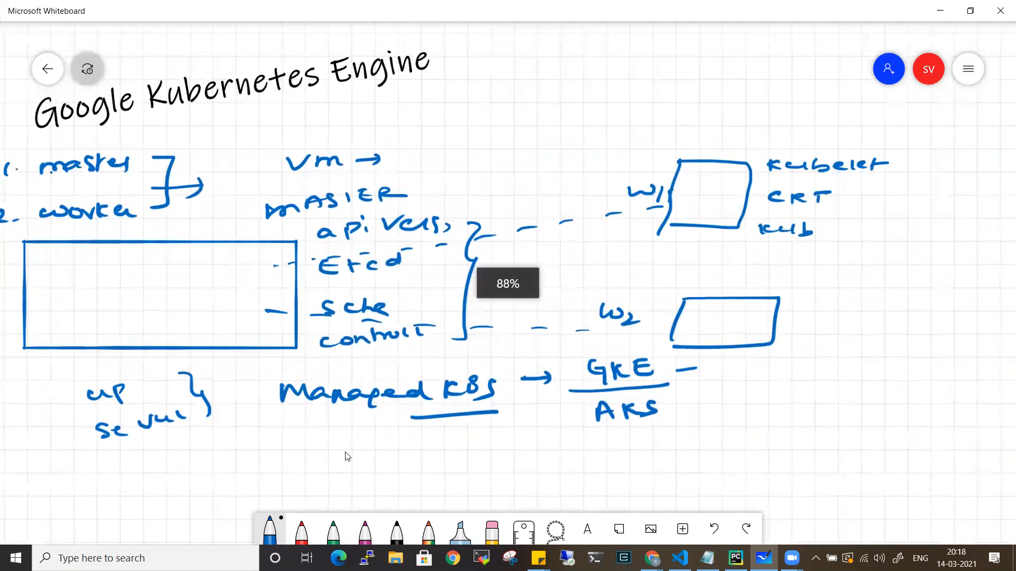
{"action": "left_click_drag", "start_coordinate": [310, 456], "coordinate": [416, 445]}
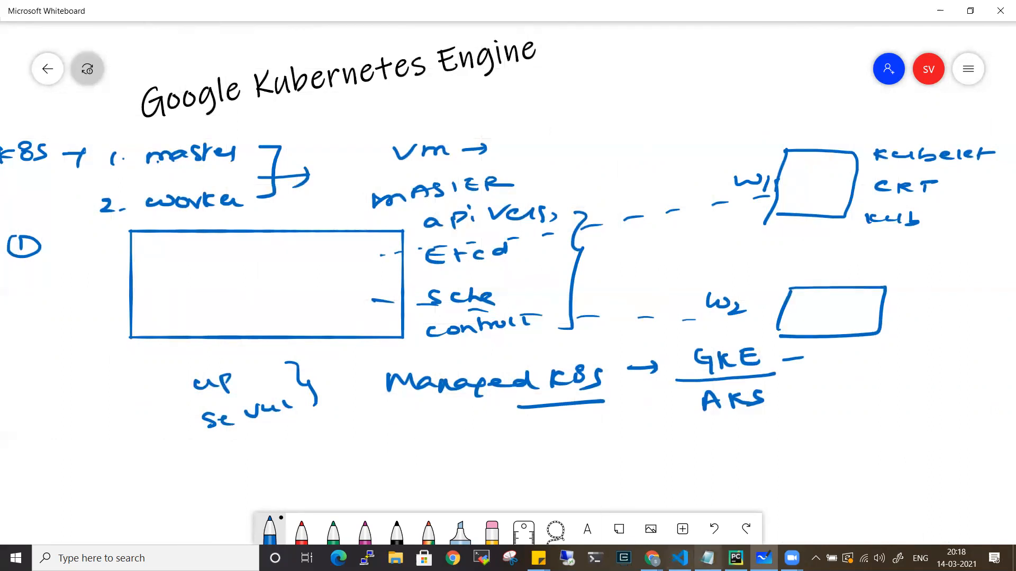
{"action": "left_click", "coordinate": [652, 558]}
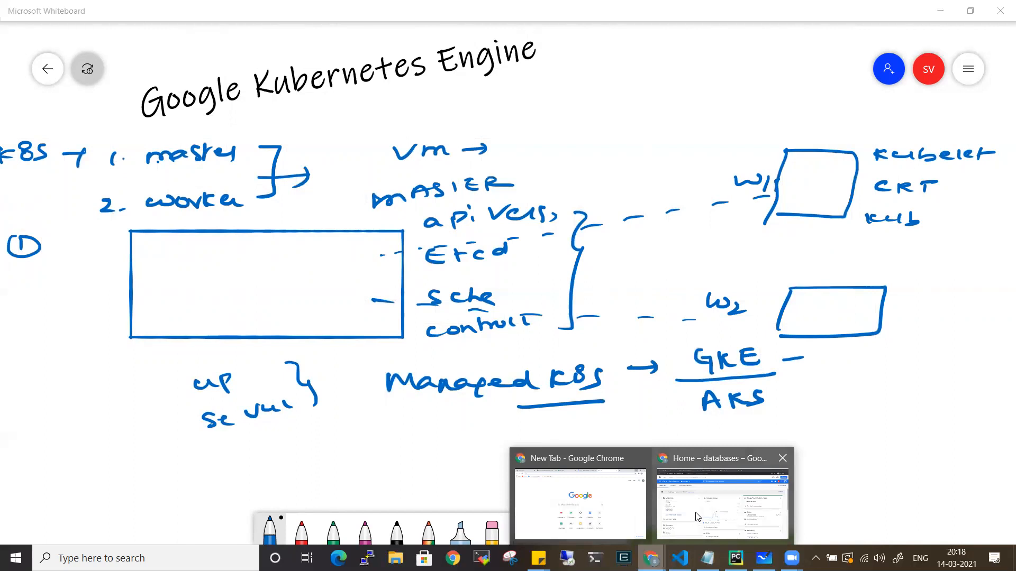
{"action": "left_click_drag", "start_coordinate": [373, 454], "coordinate": [316, 161]}
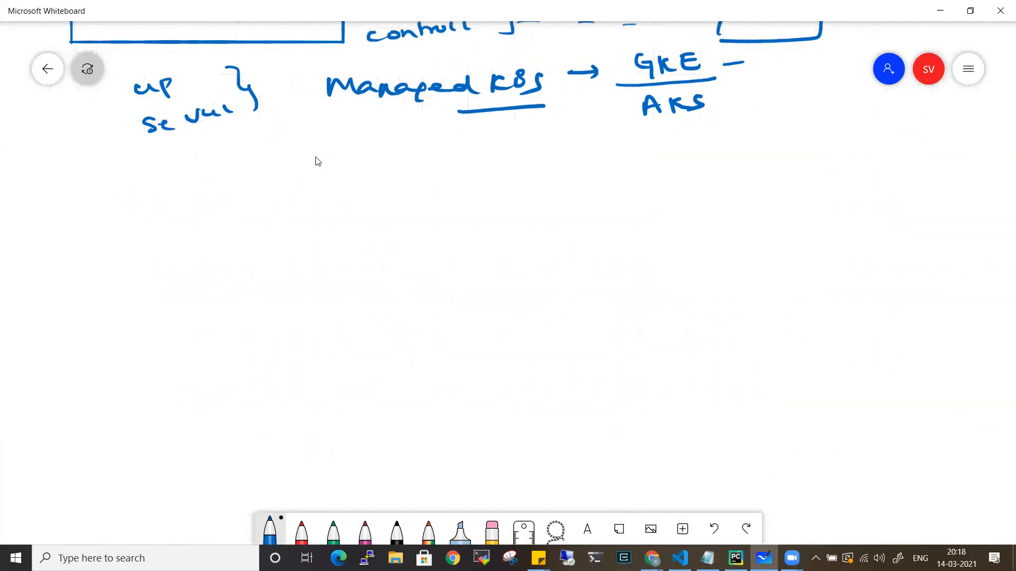
{"action": "left_click_drag", "start_coordinate": [106, 170], "coordinate": [106, 188]}
{"action": "mouse_move", "coordinate": [196, 173]}
{"action": "left_mouse_down"}
{"action": "mouse_move", "coordinate": [180, 190]}
{"action": "mouse_move", "coordinate": [194, 191]}
{"action": "left_mouse_up"}
{"action": "mouse_move", "coordinate": [209, 175]}
{"action": "left_mouse_down"}
{"action": "mouse_move", "coordinate": [207, 190]}
{"action": "mouse_move", "coordinate": [240, 178]}
{"action": "left_mouse_up"}
{"action": "left_click_drag", "start_coordinate": [262, 165], "coordinate": [259, 182]}
{"action": "mouse_move", "coordinate": [269, 165]}
{"action": "left_mouse_down"}
{"action": "mouse_move", "coordinate": [269, 181]}
{"action": "mouse_move", "coordinate": [300, 177]}
{"action": "left_mouse_up"}
{"action": "left_click_drag", "start_coordinate": [303, 165], "coordinate": [304, 182]}
{"action": "left_click_drag", "start_coordinate": [318, 163], "coordinate": [329, 168]}
Step: Write "2. Google Container Registry" under the GKE Cluster item and draw a bent arrow beneath it
{"action": "mouse_move", "coordinate": [91, 255]}
{"action": "left_mouse_down"}
{"action": "mouse_move", "coordinate": [89, 267]}
{"action": "mouse_move", "coordinate": [112, 268]}
{"action": "left_mouse_up"}
{"action": "left_click", "coordinate": [121, 265]}
{"action": "mouse_move", "coordinate": [183, 247]}
{"action": "left_mouse_down"}
{"action": "mouse_move", "coordinate": [174, 249]}
{"action": "mouse_move", "coordinate": [185, 274]}
{"action": "mouse_move", "coordinate": [198, 255]}
{"action": "left_mouse_up"}
{"action": "left_click_drag", "start_coordinate": [217, 253], "coordinate": [216, 255]}
{"action": "mouse_move", "coordinate": [229, 252]}
{"action": "left_mouse_down"}
{"action": "mouse_move", "coordinate": [231, 271]}
{"action": "mouse_move", "coordinate": [329, 245]}
{"action": "mouse_move", "coordinate": [349, 254]}
{"action": "mouse_move", "coordinate": [440, 238]}
{"action": "mouse_move", "coordinate": [574, 243]}
{"action": "mouse_move", "coordinate": [589, 254]}
{"action": "left_mouse_up"}
{"action": "left_click", "coordinate": [476, 236]}
{"action": "left_click_drag", "start_coordinate": [293, 280], "coordinate": [331, 307]}
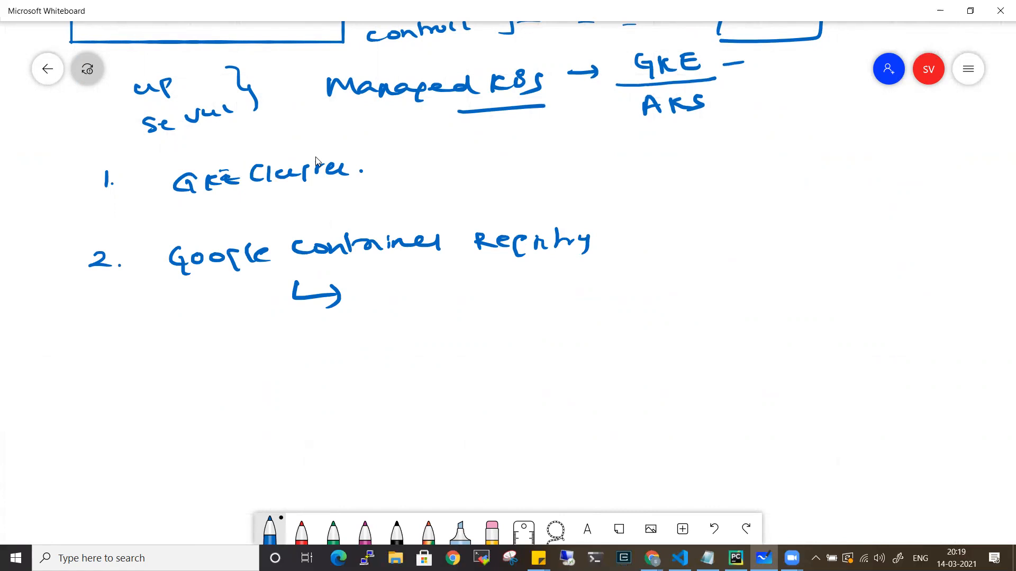
Step: Add the abbreviation "(GCR)" after Google Container Registry
{"action": "mouse_move", "coordinate": [625, 218]}
{"action": "left_mouse_down"}
{"action": "mouse_move", "coordinate": [616, 223]}
{"action": "mouse_move", "coordinate": [625, 241]}
{"action": "left_mouse_up"}
{"action": "left_click_drag", "start_coordinate": [643, 220], "coordinate": [645, 244]}
{"action": "left_click_drag", "start_coordinate": [666, 222], "coordinate": [682, 236]}
{"action": "left_click_drag", "start_coordinate": [684, 220], "coordinate": [704, 234]}
{"action": "left_click_drag", "start_coordinate": [712, 210], "coordinate": [707, 249]}
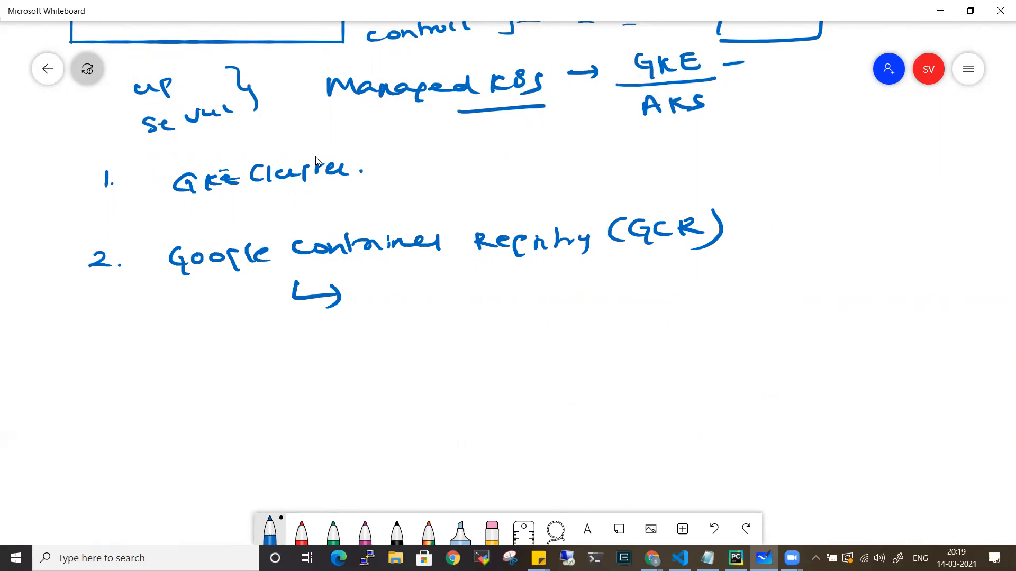
Step: Write "3 dep → svc" as the third item of the numbered list
{"action": "mouse_move", "coordinate": [107, 345]}
{"action": "left_mouse_down"}
{"action": "mouse_move", "coordinate": [123, 352]}
{"action": "mouse_move", "coordinate": [111, 364]}
{"action": "left_mouse_up"}
{"action": "mouse_move", "coordinate": [192, 341]}
{"action": "left_mouse_down"}
{"action": "mouse_move", "coordinate": [179, 350]}
{"action": "mouse_move", "coordinate": [196, 352]}
{"action": "left_mouse_up"}
{"action": "left_click_drag", "start_coordinate": [213, 342], "coordinate": [236, 346]}
{"action": "mouse_move", "coordinate": [242, 337]}
{"action": "left_mouse_down"}
{"action": "mouse_move", "coordinate": [252, 340]}
{"action": "mouse_move", "coordinate": [245, 350]}
{"action": "left_mouse_up"}
{"action": "left_click_drag", "start_coordinate": [277, 342], "coordinate": [321, 346]}
{"action": "mouse_move", "coordinate": [338, 331]}
{"action": "left_mouse_down"}
{"action": "mouse_move", "coordinate": [344, 341]}
{"action": "mouse_move", "coordinate": [353, 326]}
{"action": "left_mouse_up"}
{"action": "left_click_drag", "start_coordinate": [365, 326], "coordinate": [378, 334]}
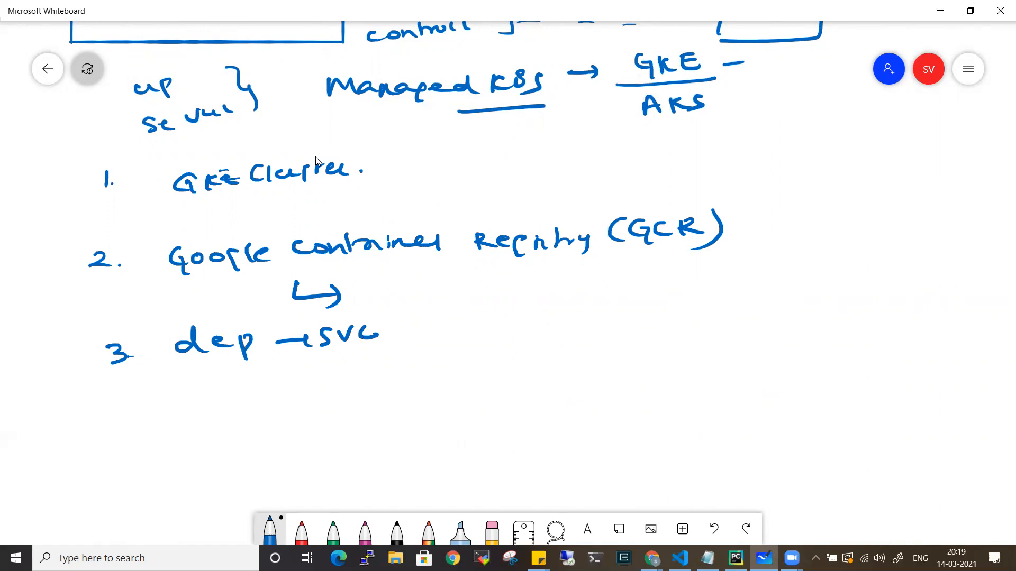
Step: Write "manifest → dep, Pod, svc" below item 3 and close the third item with a large brace
{"action": "mouse_move", "coordinate": [83, 423]}
{"action": "left_mouse_down"}
{"action": "mouse_move", "coordinate": [183, 400]}
{"action": "mouse_move", "coordinate": [185, 419]}
{"action": "mouse_move", "coordinate": [211, 402]}
{"action": "left_mouse_up"}
{"action": "mouse_move", "coordinate": [219, 407]}
{"action": "left_mouse_down"}
{"action": "mouse_move", "coordinate": [229, 392]}
{"action": "mouse_move", "coordinate": [238, 402]}
{"action": "left_mouse_up"}
{"action": "left_click_drag", "start_coordinate": [254, 401], "coordinate": [302, 397]}
{"action": "left_click_drag", "start_coordinate": [300, 389], "coordinate": [302, 402]}
{"action": "left_click_drag", "start_coordinate": [364, 379], "coordinate": [367, 392]}
{"action": "left_click_drag", "start_coordinate": [370, 386], "coordinate": [390, 392]}
{"action": "left_click_drag", "start_coordinate": [389, 376], "coordinate": [439, 387]}
{"action": "mouse_move", "coordinate": [450, 377]}
{"action": "left_mouse_down"}
{"action": "mouse_move", "coordinate": [462, 363]}
{"action": "mouse_move", "coordinate": [502, 365]}
{"action": "left_mouse_up"}
{"action": "left_click_drag", "start_coordinate": [512, 370], "coordinate": [560, 358]}
{"action": "left_click_drag", "start_coordinate": [581, 360], "coordinate": [565, 369]}
{"action": "mouse_move", "coordinate": [603, 305]}
{"action": "left_mouse_down"}
{"action": "mouse_move", "coordinate": [627, 347]}
{"action": "mouse_move", "coordinate": [604, 423]}
{"action": "left_mouse_up"}
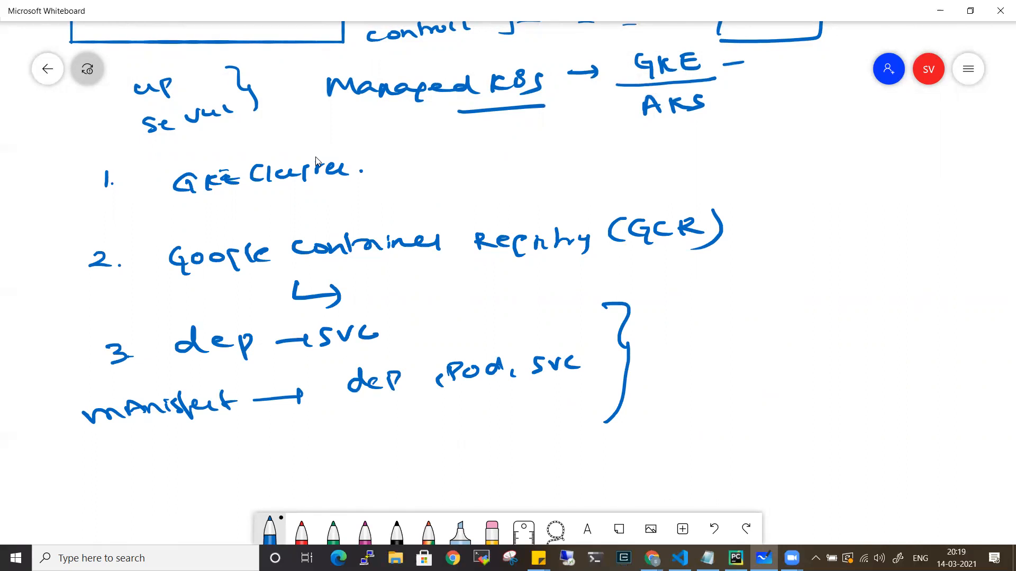
Step: Write "Cluster." to the right of the large brace and underline it
{"action": "mouse_move", "coordinate": [697, 297]}
{"action": "left_mouse_down"}
{"action": "mouse_move", "coordinate": [683, 312]}
{"action": "mouse_move", "coordinate": [746, 311]}
{"action": "left_mouse_up"}
{"action": "mouse_move", "coordinate": [760, 286]}
{"action": "left_mouse_down"}
{"action": "mouse_move", "coordinate": [763, 311]}
{"action": "mouse_move", "coordinate": [770, 295]}
{"action": "left_mouse_up"}
{"action": "left_click_drag", "start_coordinate": [772, 305], "coordinate": [810, 291]}
{"action": "left_click", "coordinate": [817, 301]}
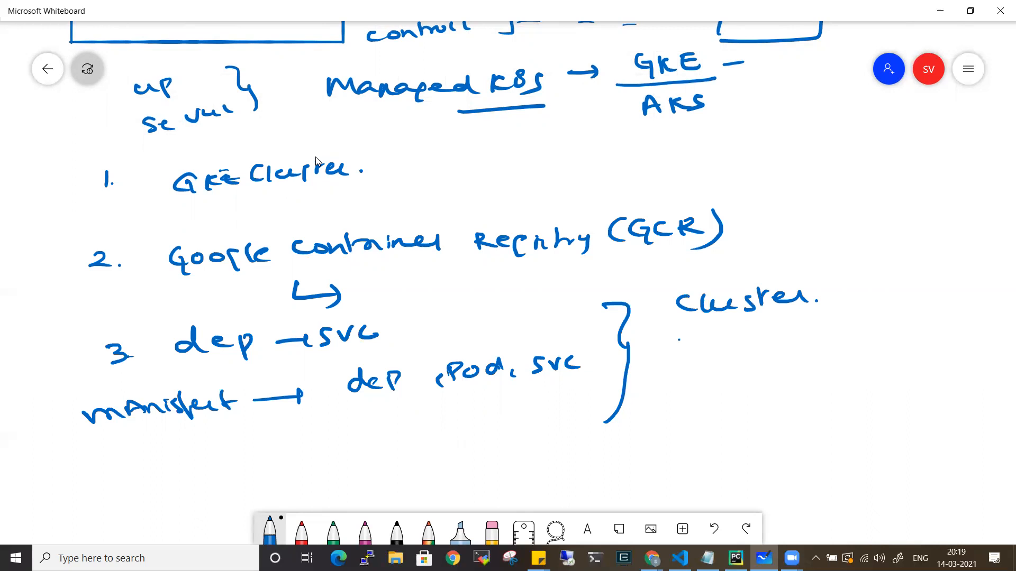
{"action": "left_click_drag", "start_coordinate": [678, 331], "coordinate": [793, 318]}
Step: Write "deploy" and "control" below Cluster and draw a line under control
{"action": "left_click_drag", "start_coordinate": [677, 356], "coordinate": [722, 378]}
{"action": "left_click_drag", "start_coordinate": [724, 358], "coordinate": [756, 358]}
{"action": "left_click_drag", "start_coordinate": [762, 361], "coordinate": [780, 367]}
{"action": "mouse_move", "coordinate": [852, 349]}
{"action": "left_mouse_down"}
{"action": "mouse_move", "coordinate": [857, 363]}
{"action": "mouse_move", "coordinate": [925, 353]}
{"action": "mouse_move", "coordinate": [937, 364]}
{"action": "left_mouse_up"}
{"action": "left_click_drag", "start_coordinate": [940, 362], "coordinate": [951, 359]}
{"action": "left_click_drag", "start_coordinate": [796, 402], "coordinate": [919, 394]}
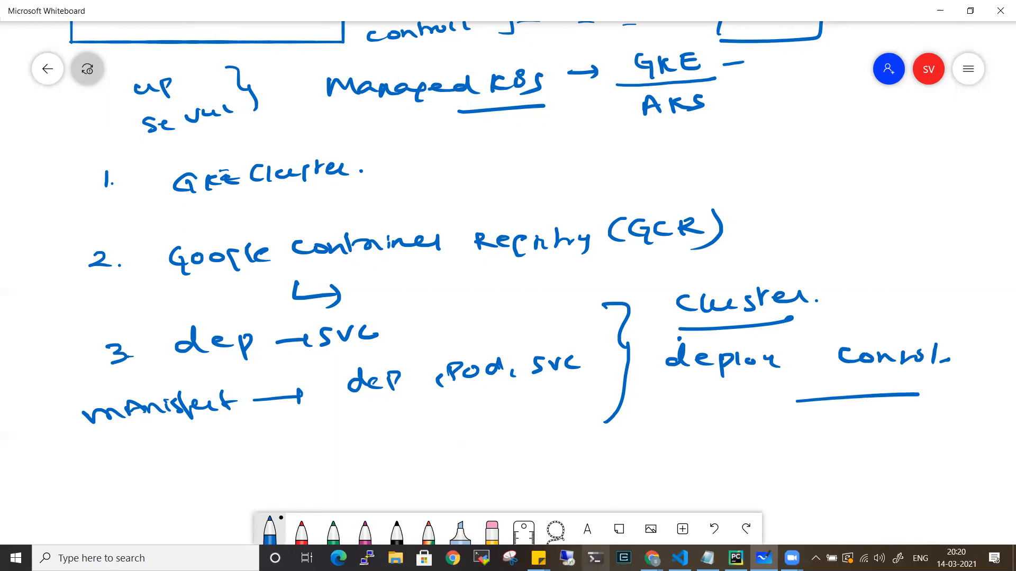
Step: Switch to the Google Cloud console in Chrome, search for "gke" and open Kubernetes Engine in a new tab
{"action": "left_click", "coordinate": [658, 545]}
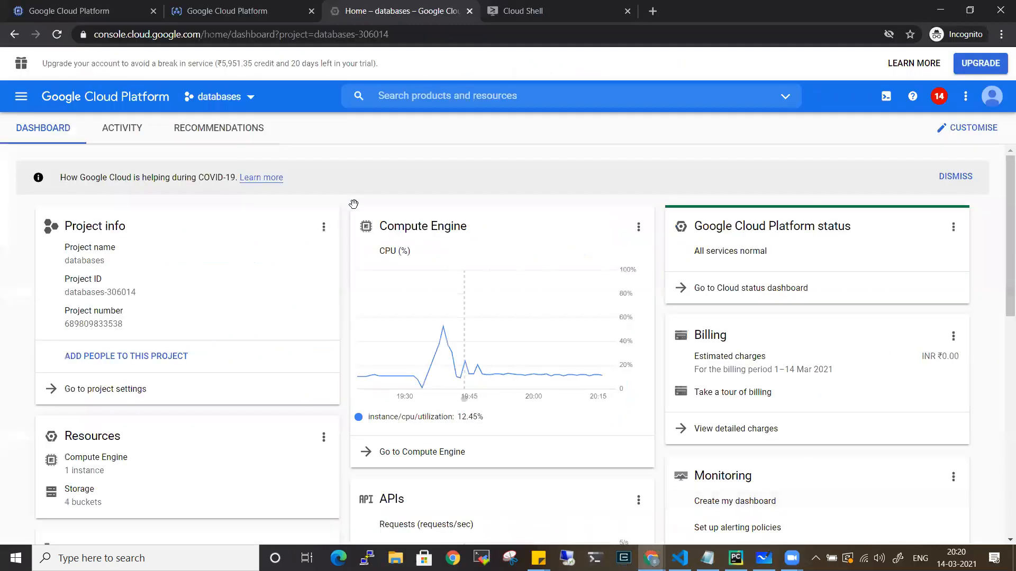
{"action": "left_click", "coordinate": [740, 500]}
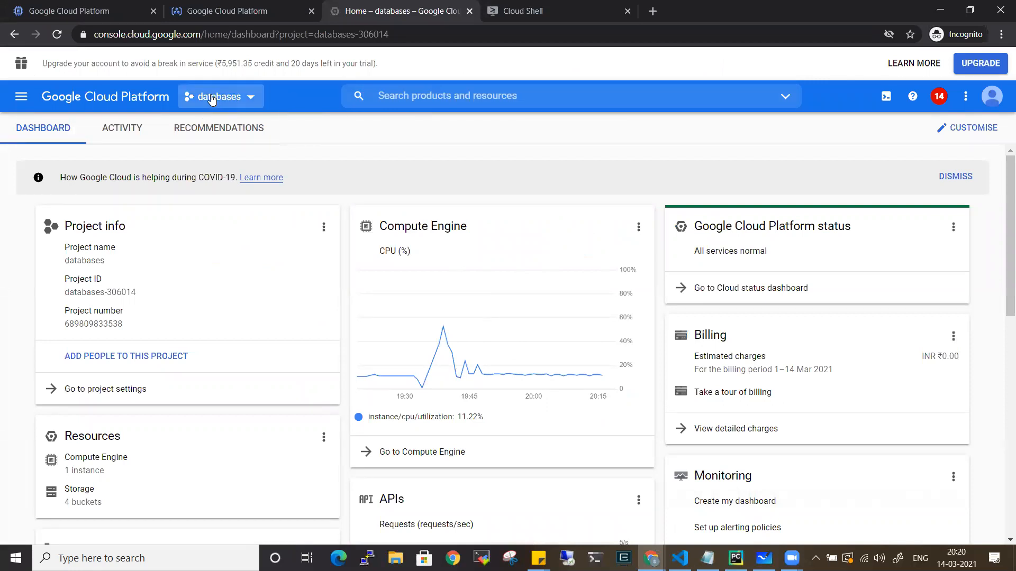
{"action": "left_click", "coordinate": [495, 92]}
{"action": "type", "text": "gke"}
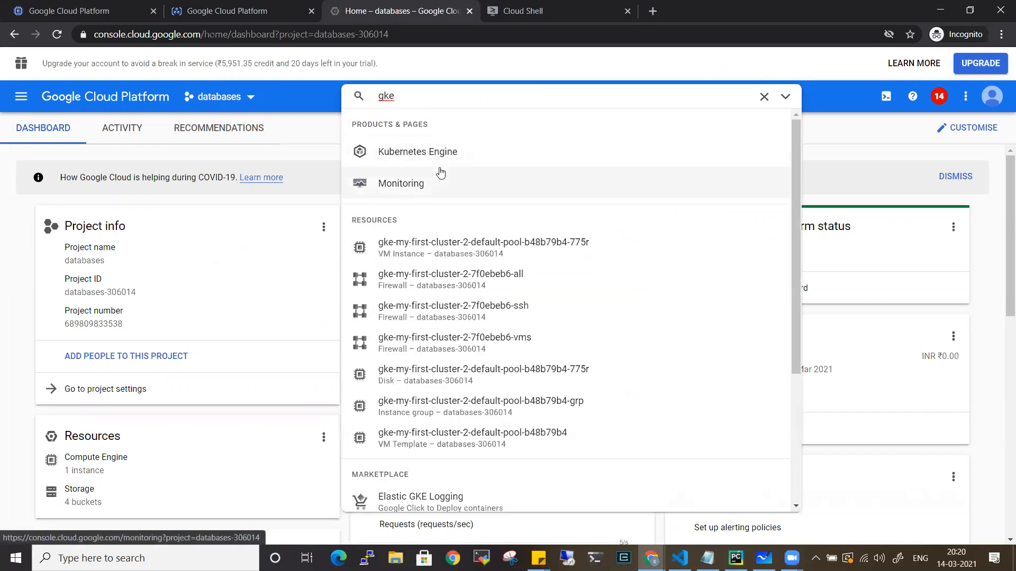
{"action": "right_click", "coordinate": [445, 159]}
{"action": "left_click", "coordinate": [477, 167]}
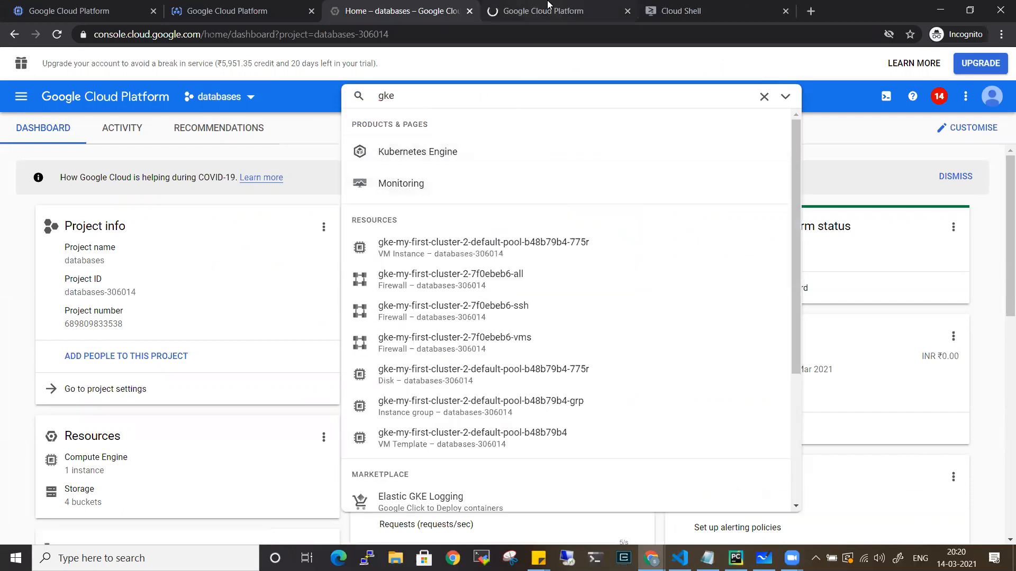
{"action": "left_click", "coordinate": [548, 7]}
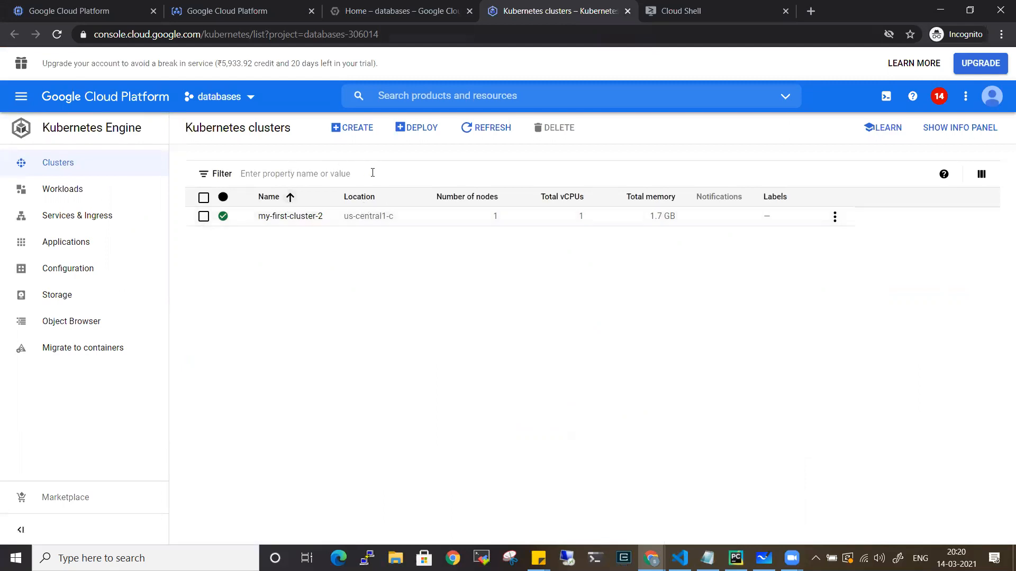
Step: Start configuring a new Standard Kubernetes cluster and review its basic name, location and control plane version settings
{"action": "left_click", "coordinate": [354, 138]}
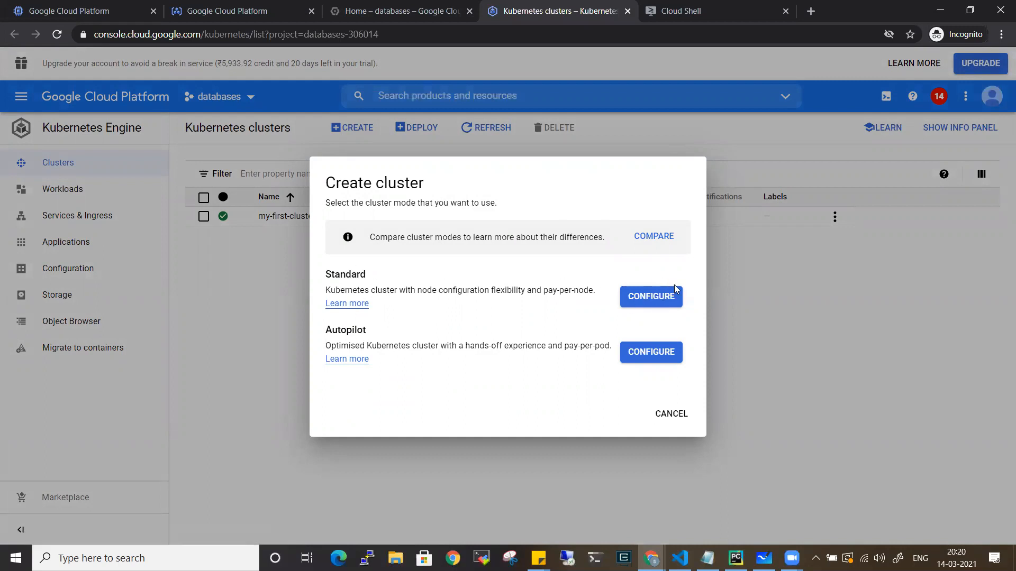
{"action": "left_click", "coordinate": [655, 300]}
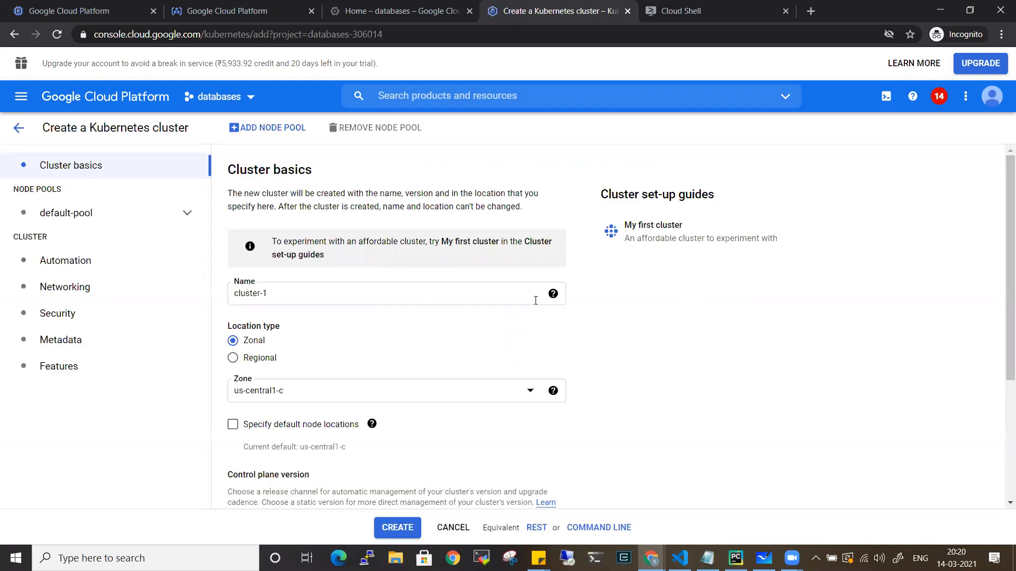
{"action": "left_click", "coordinate": [299, 293]}
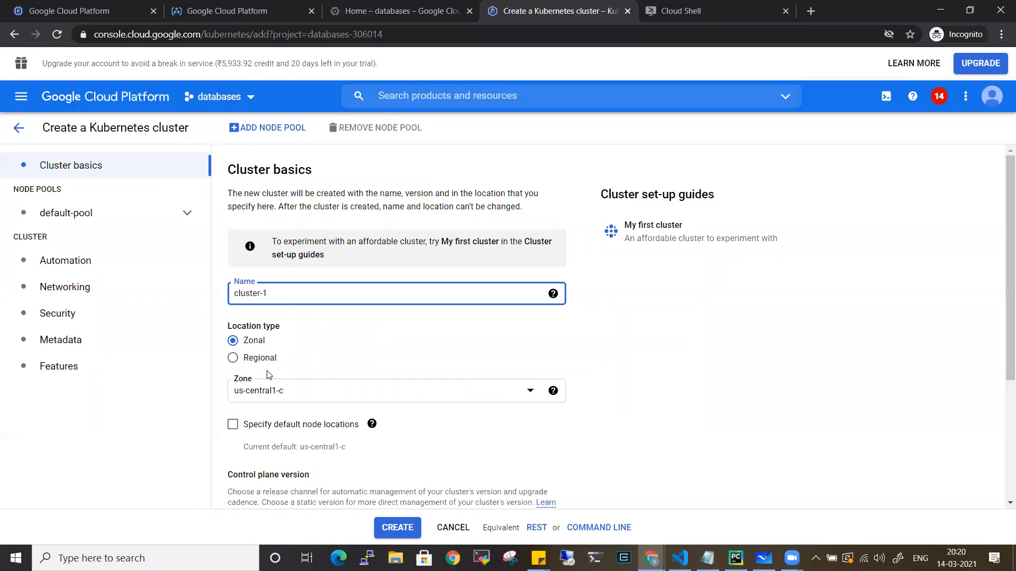
{"action": "scroll", "coordinate": [270, 375], "scroll_direction": "down", "scroll_amount": 3}
{"action": "scroll", "coordinate": [271, 228], "scroll_direction": "up", "scroll_amount": 1}
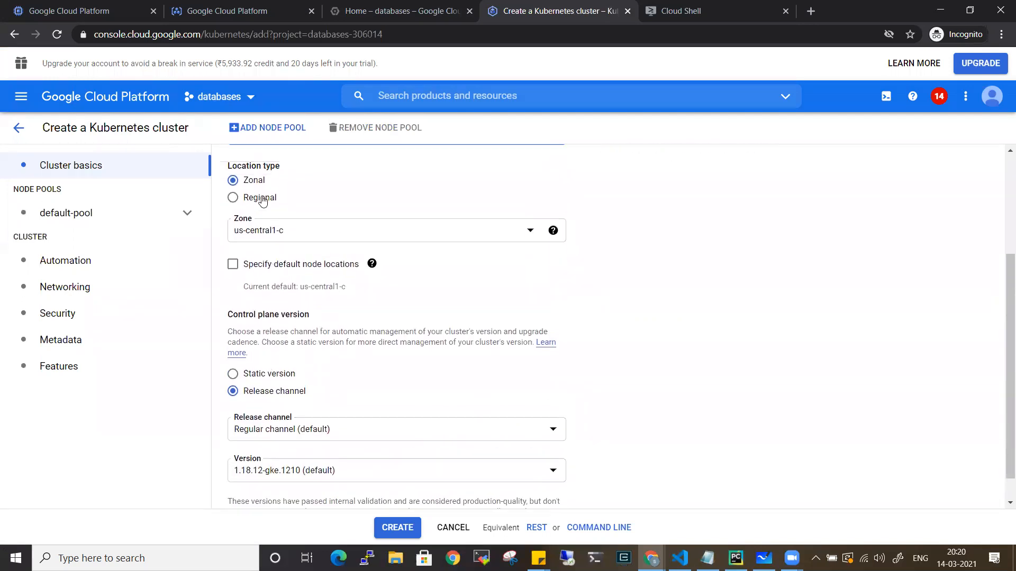
{"action": "scroll", "coordinate": [307, 340], "scroll_direction": "down", "scroll_amount": 1}
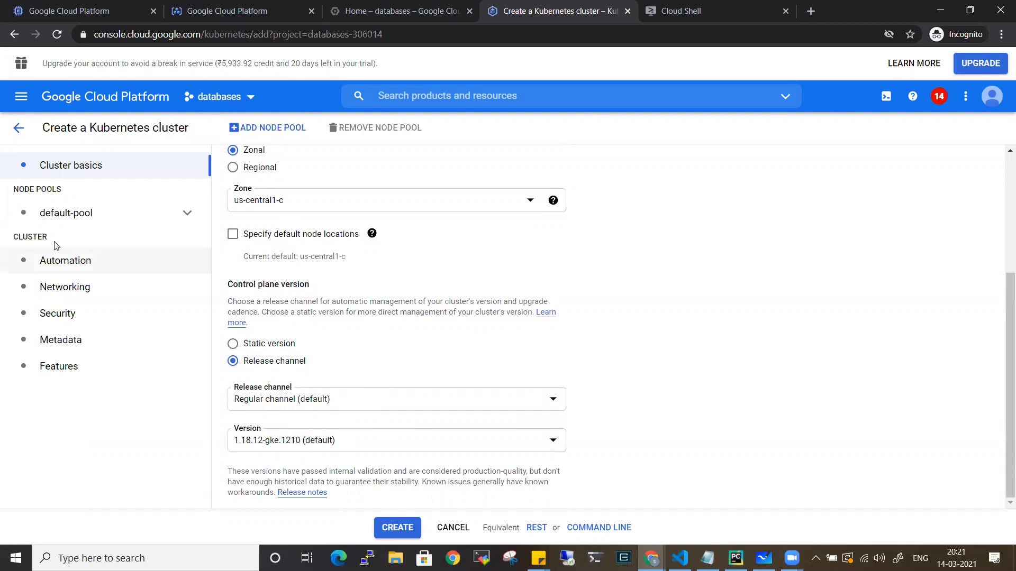
Step: Review the default-pool size and upgrade settings, and the machine series available for its nodes
{"action": "left_click", "coordinate": [131, 222]}
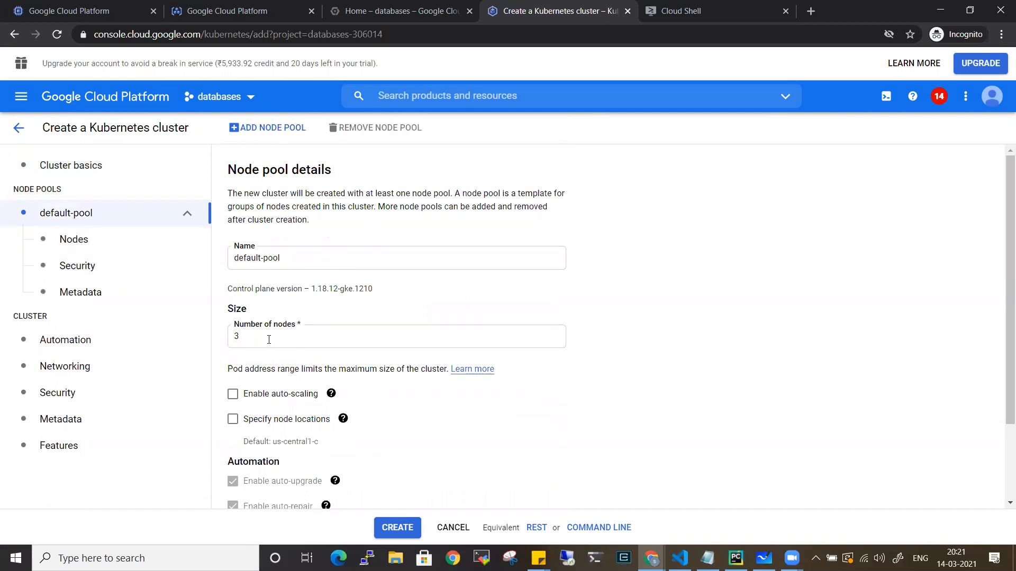
{"action": "scroll", "coordinate": [268, 340], "scroll_direction": "down", "scroll_amount": 2}
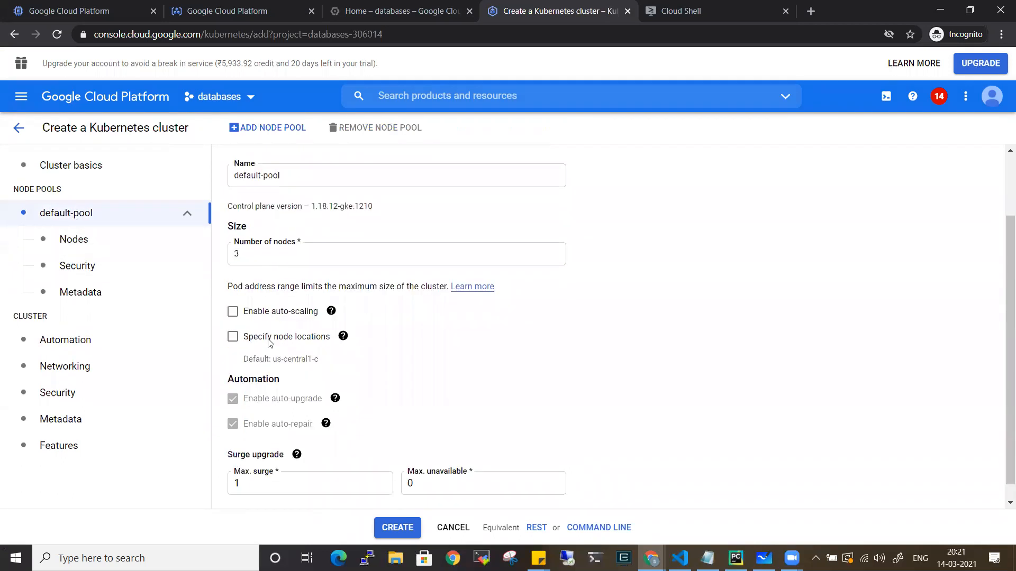
{"action": "left_click", "coordinate": [90, 239]}
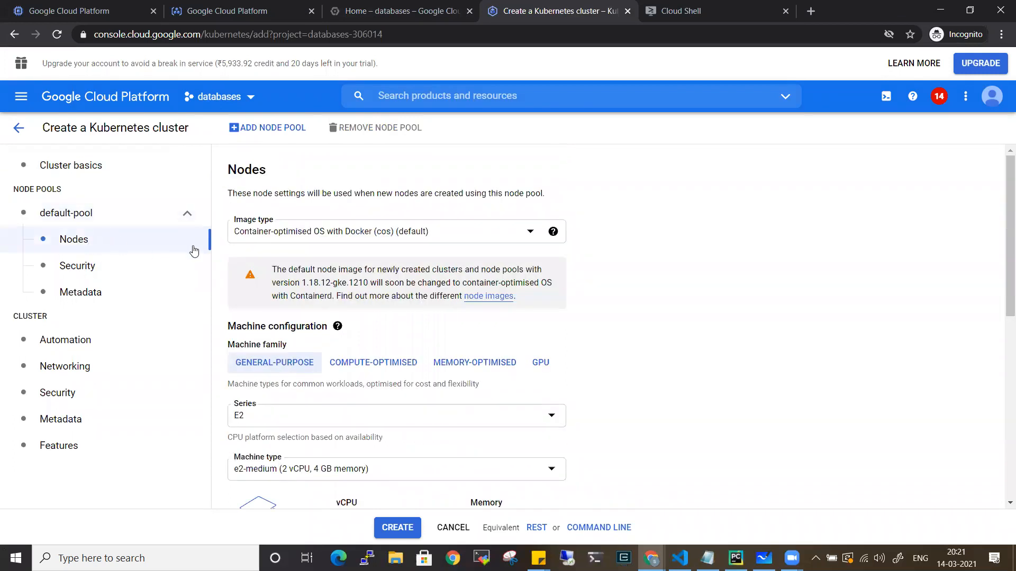
{"action": "scroll", "coordinate": [270, 290], "scroll_direction": "down", "scroll_amount": 2}
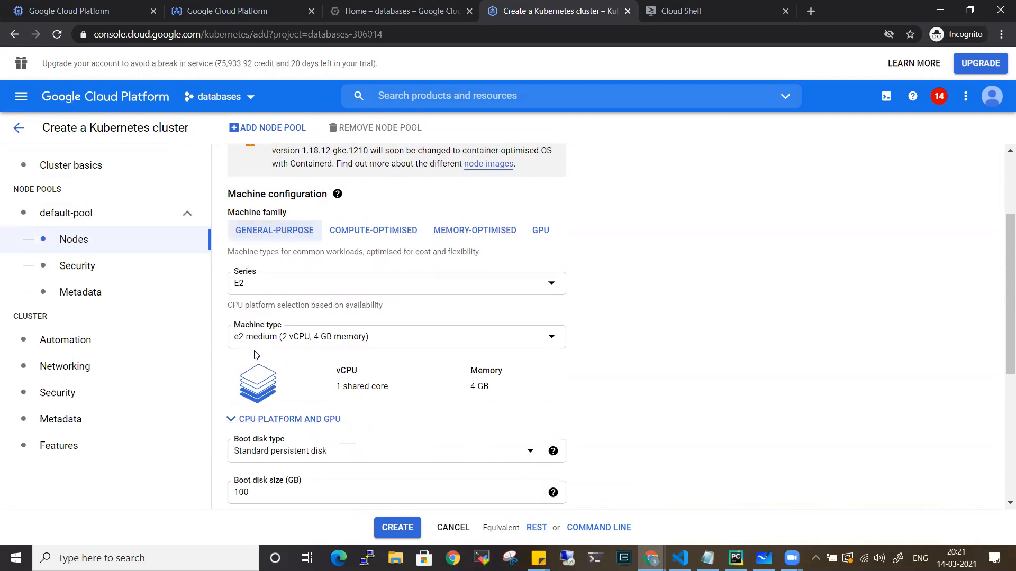
{"action": "left_click", "coordinate": [270, 290]}
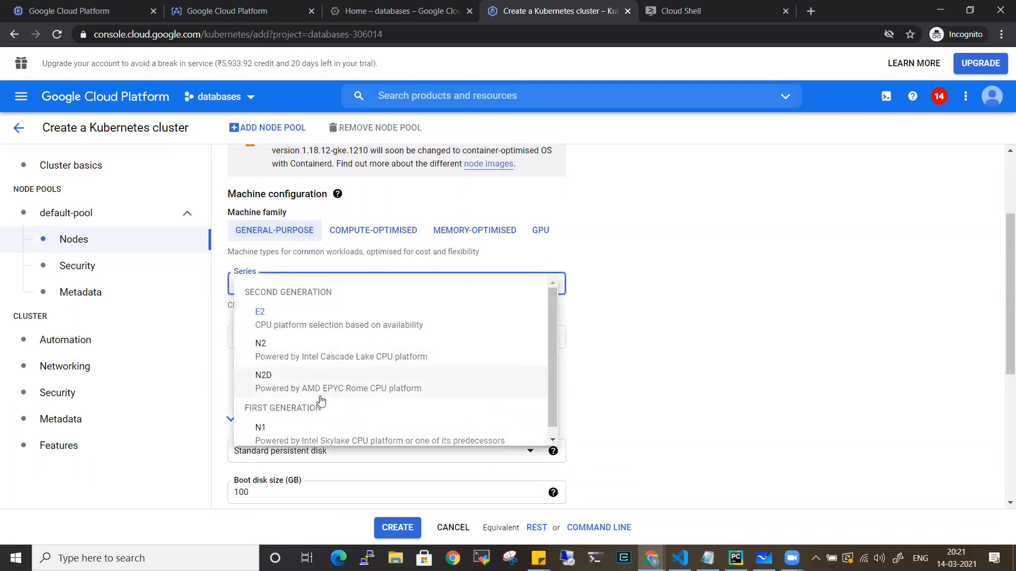
{"action": "scroll", "coordinate": [321, 401], "scroll_direction": "down", "scroll_amount": 1}
{"action": "left_click", "coordinate": [741, 322]}
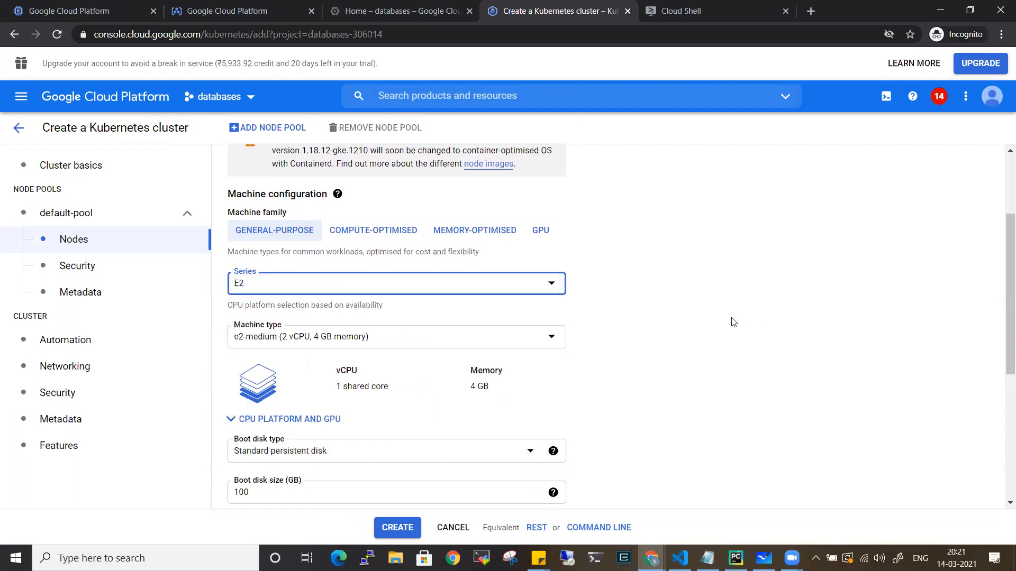
Step: Compare the compute-optimised and general-purpose machine families for the nodes and examine the boot disk size
{"action": "left_click", "coordinate": [385, 233]}
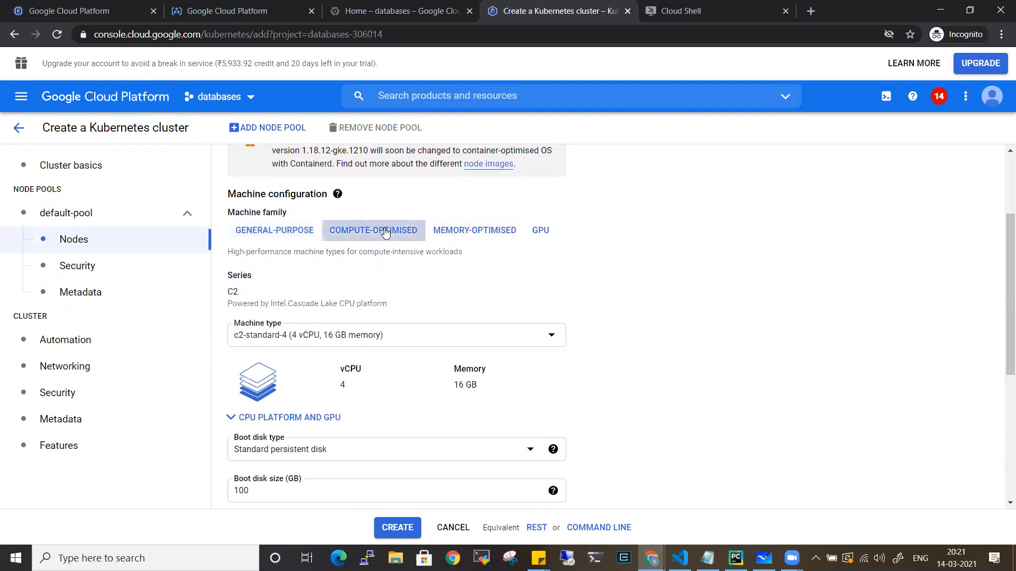
{"action": "left_click", "coordinate": [278, 234]}
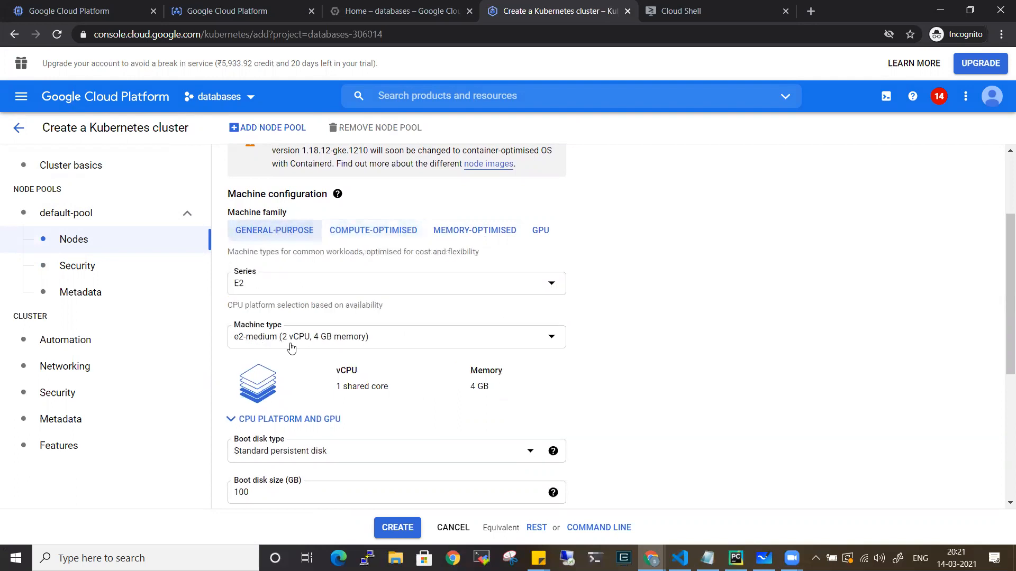
{"action": "scroll", "coordinate": [282, 373], "scroll_direction": "down", "scroll_amount": 3}
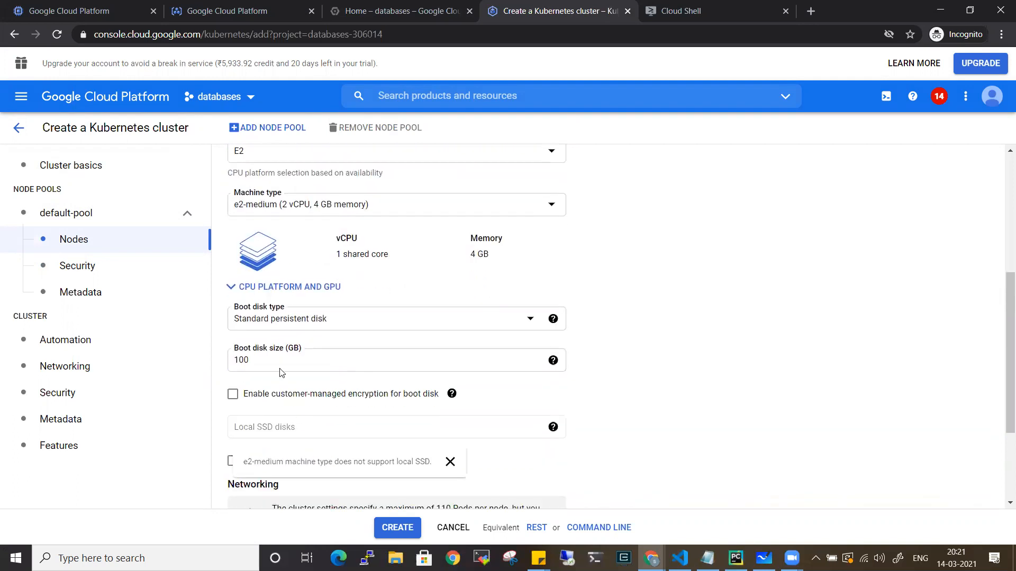
{"action": "left_click_drag", "start_coordinate": [267, 364], "coordinate": [218, 363]}
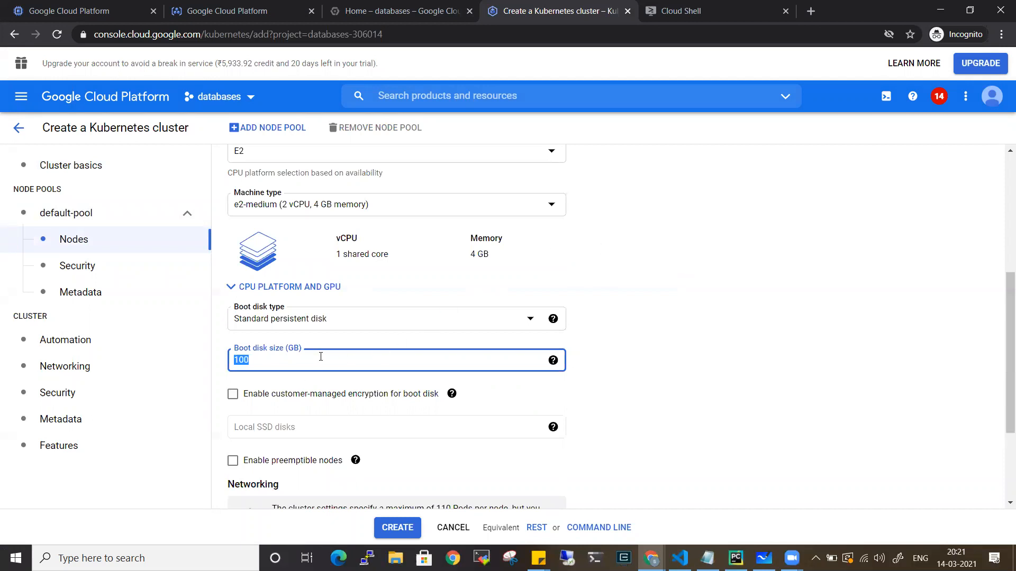
Step: Review the My first cluster set-up guide from the cluster basics and create the cluster with its suggested settings
{"action": "left_click", "coordinate": [95, 176]}
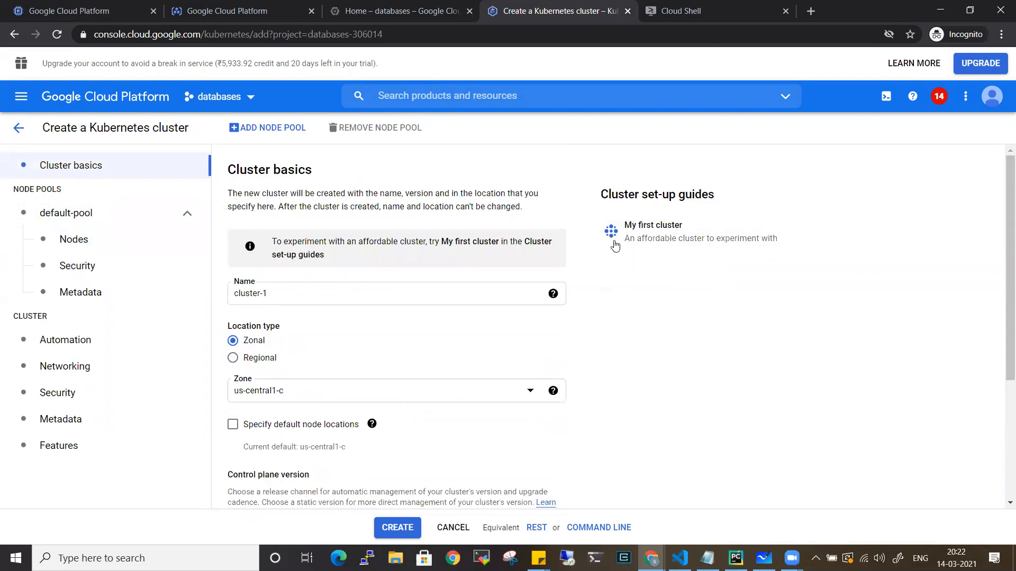
{"action": "left_click", "coordinate": [712, 254]}
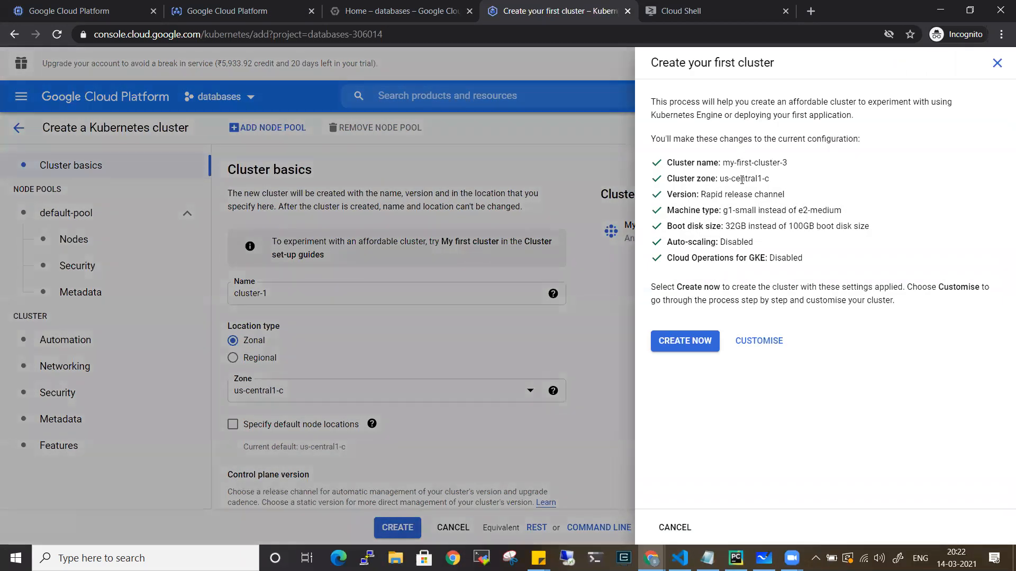
{"action": "left_click_drag", "start_coordinate": [846, 211], "coordinate": [753, 212]}
{"action": "left_click", "coordinate": [800, 227]}
{"action": "left_click_drag", "start_coordinate": [823, 263], "coordinate": [700, 165]}
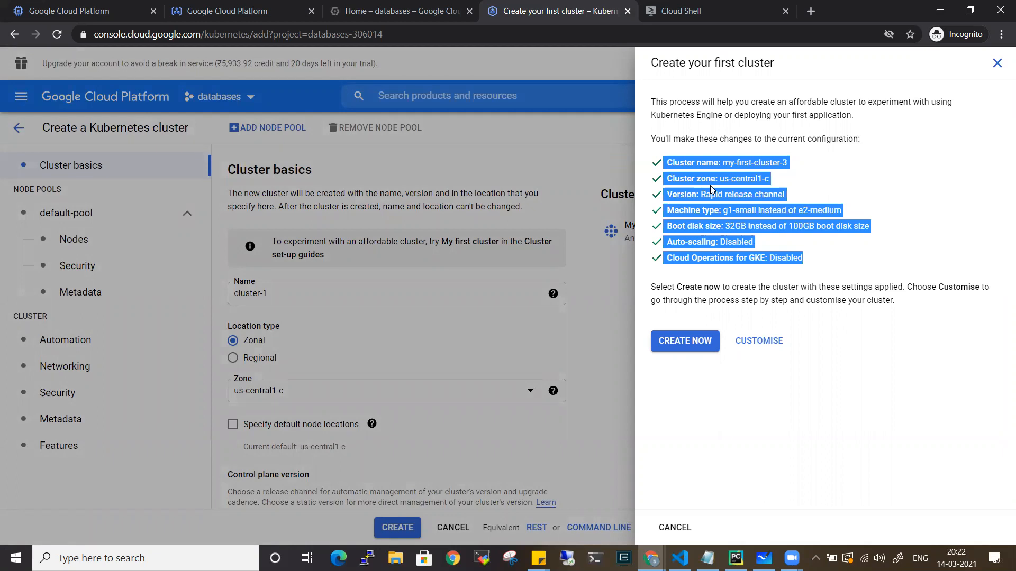
{"action": "left_click", "coordinate": [686, 343]}
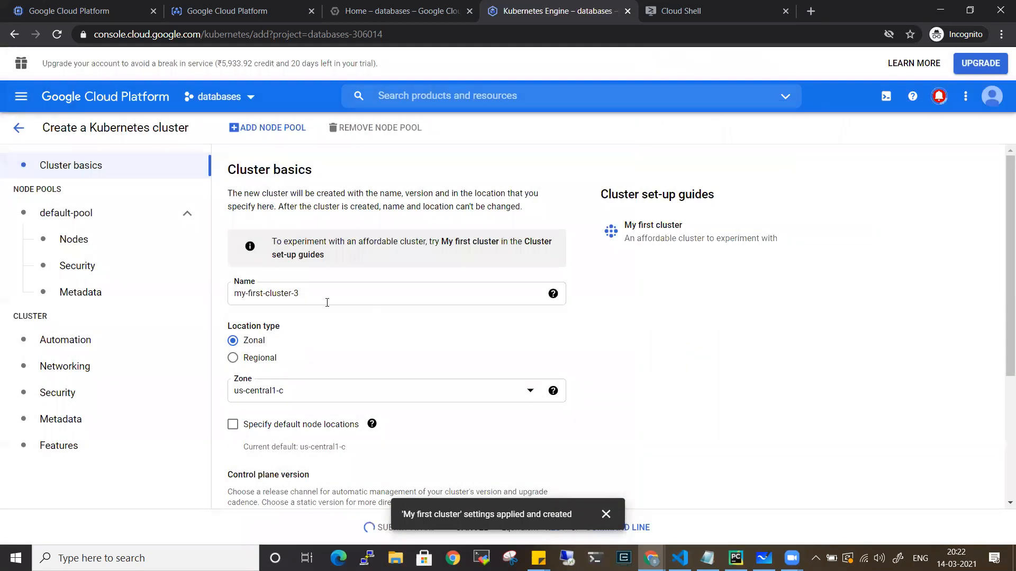
{"action": "left_click", "coordinate": [80, 217]}
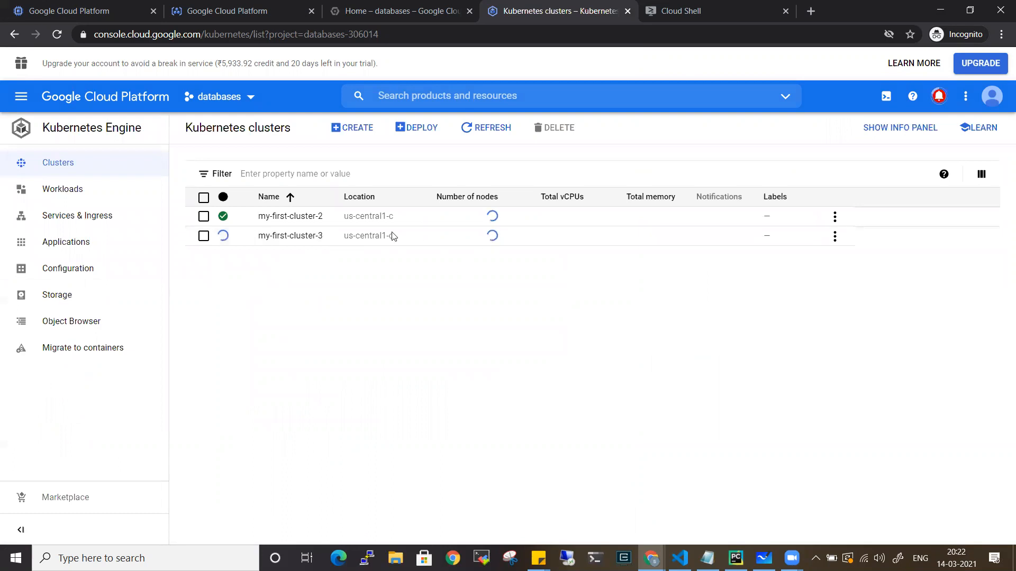
{"action": "left_click", "coordinate": [349, 121]}
{"action": "left_click", "coordinate": [651, 295]}
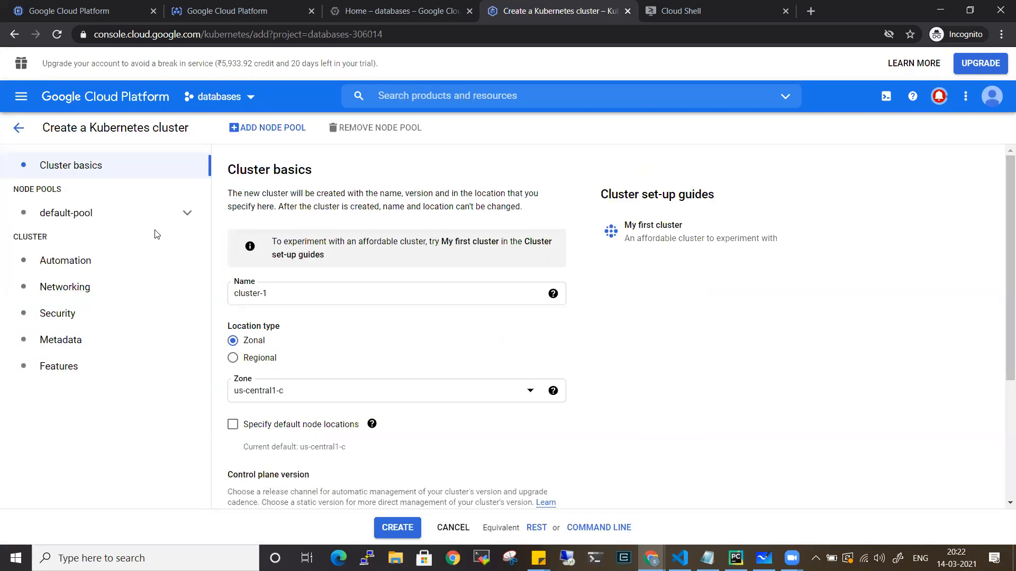
{"action": "left_click", "coordinate": [74, 214]}
{"action": "left_click", "coordinate": [245, 335]}
{"action": "key", "text": "BackSpace"}
{"action": "type", "text": "1"}
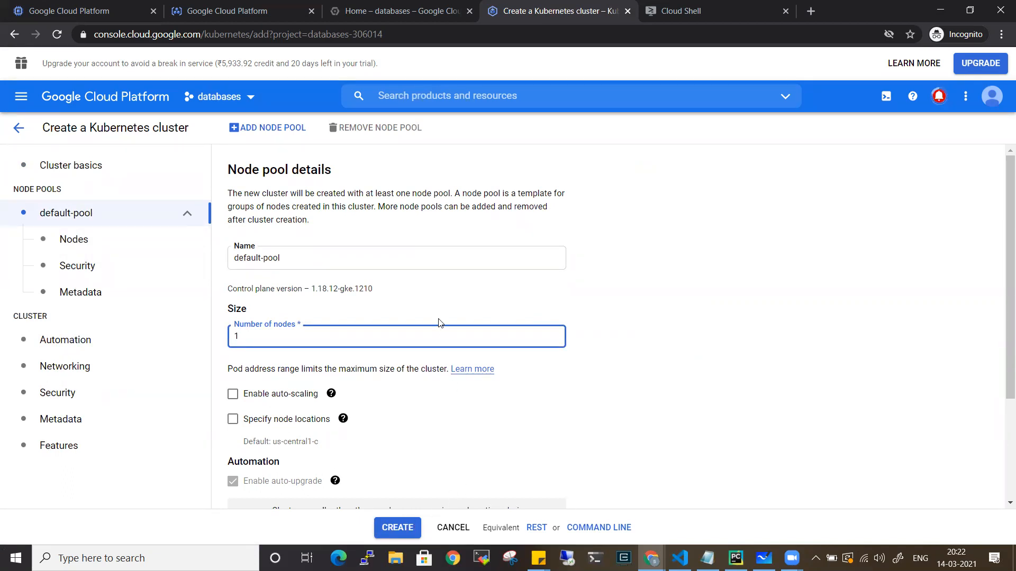
{"action": "left_click", "coordinate": [462, 531]}
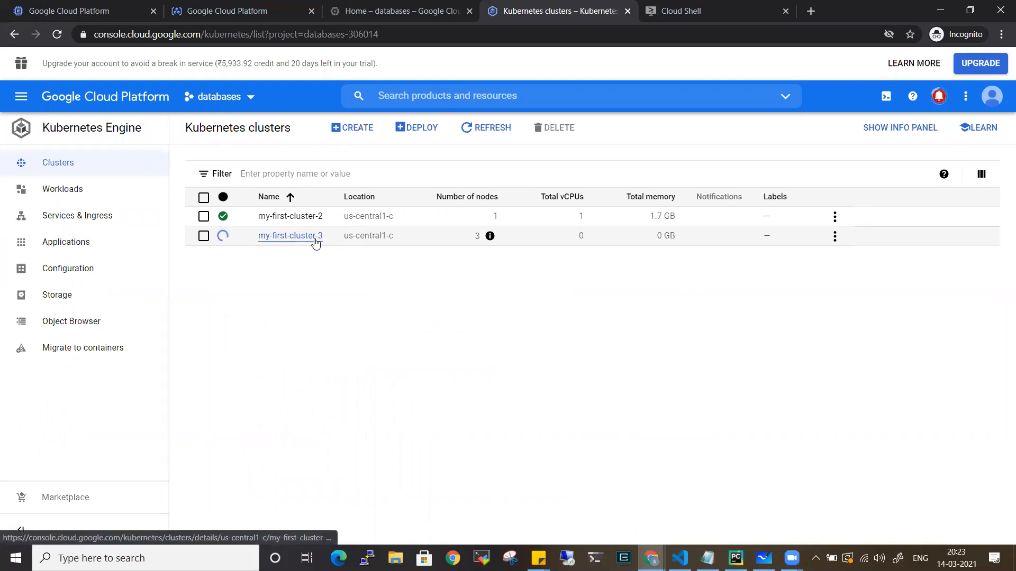
Step: Open the my-first-cluster-2 details and examine its cluster basics, total size, automation and networking settings
{"action": "left_click", "coordinate": [288, 221]}
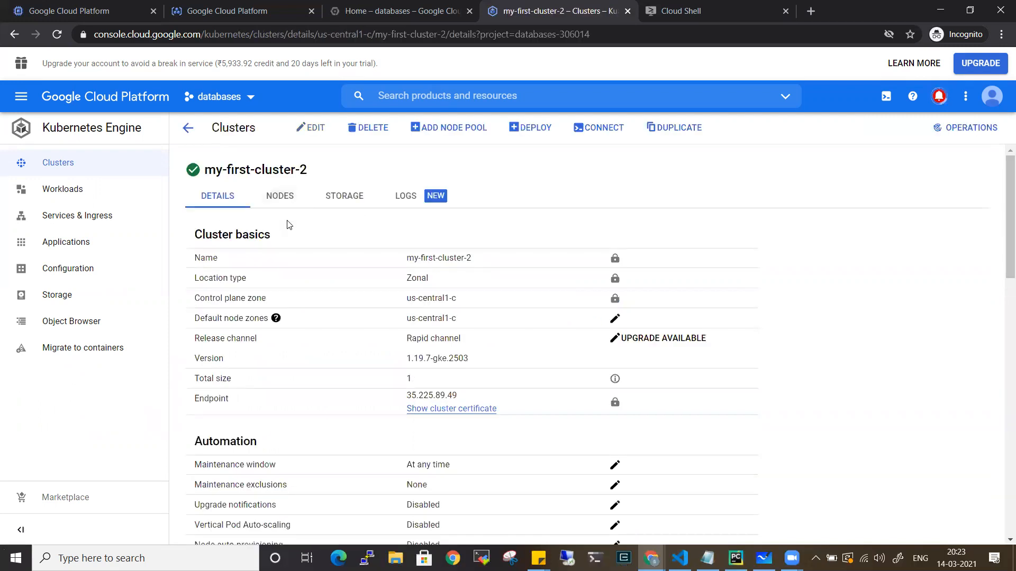
{"action": "scroll", "coordinate": [289, 225], "scroll_direction": "down", "scroll_amount": 4}
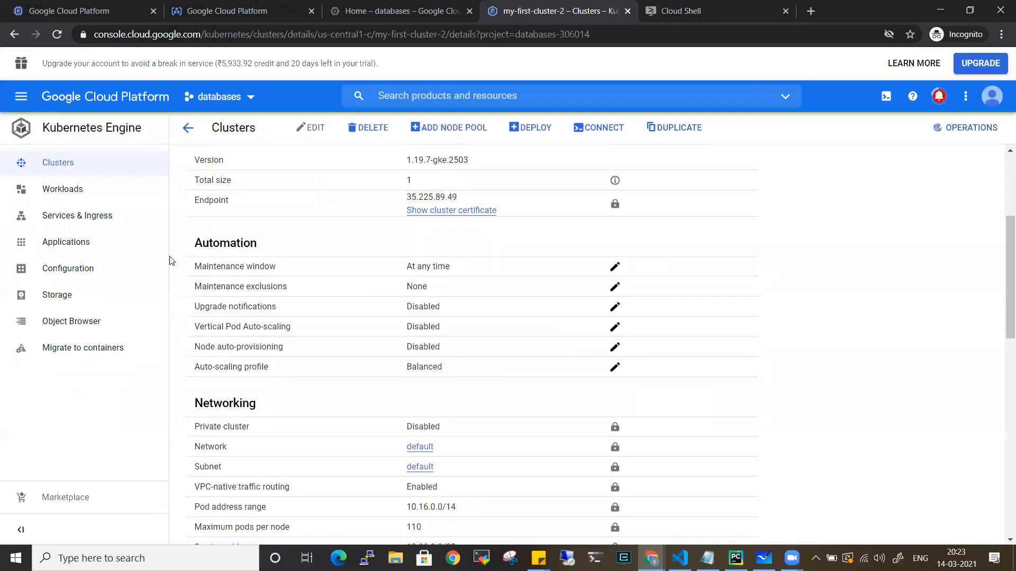
{"action": "scroll", "coordinate": [352, 182], "scroll_direction": "up", "scroll_amount": 4}
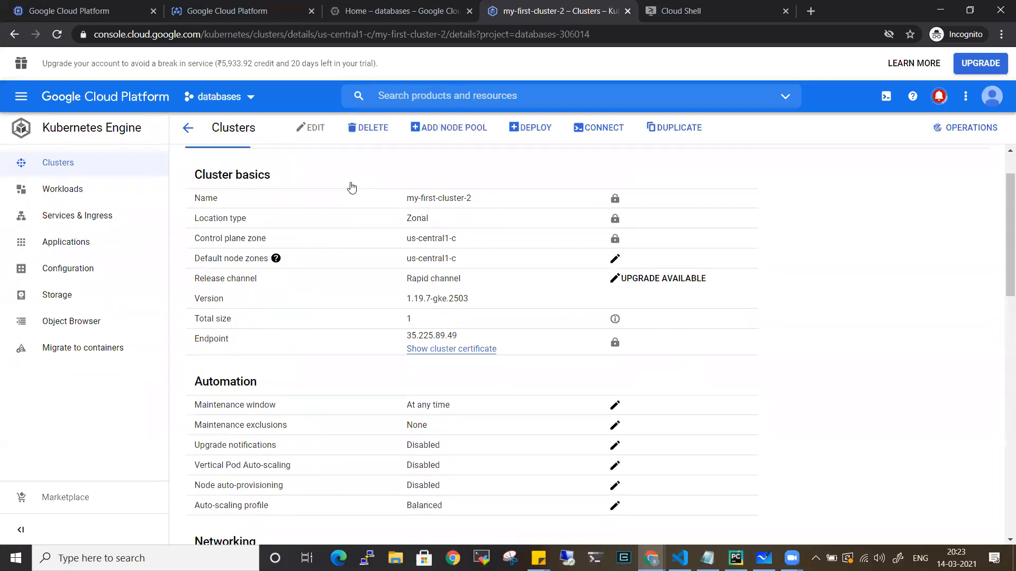
{"action": "left_click_drag", "start_coordinate": [416, 382], "coordinate": [400, 381]}
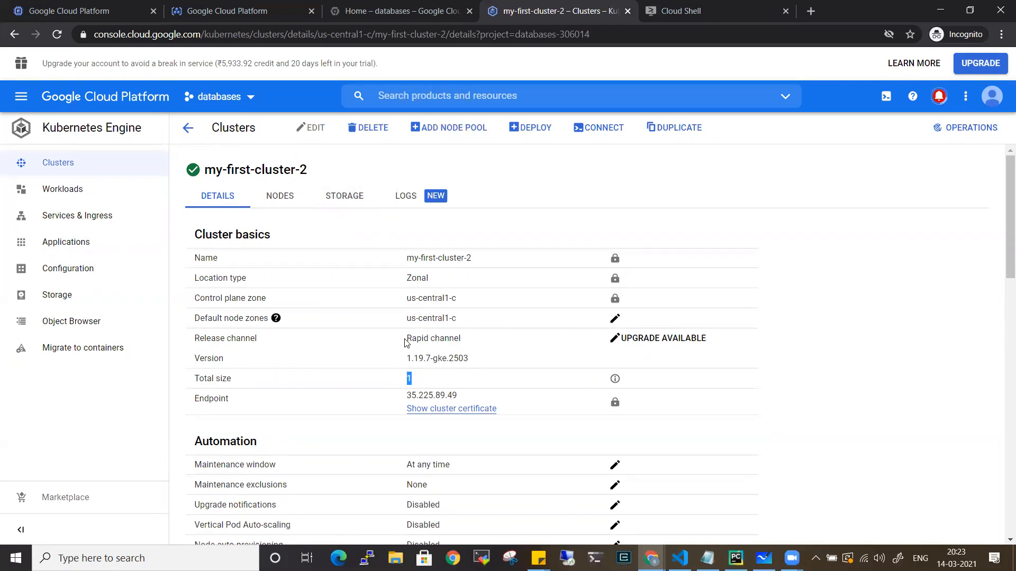
{"action": "scroll", "coordinate": [405, 342], "scroll_direction": "down", "scroll_amount": 1}
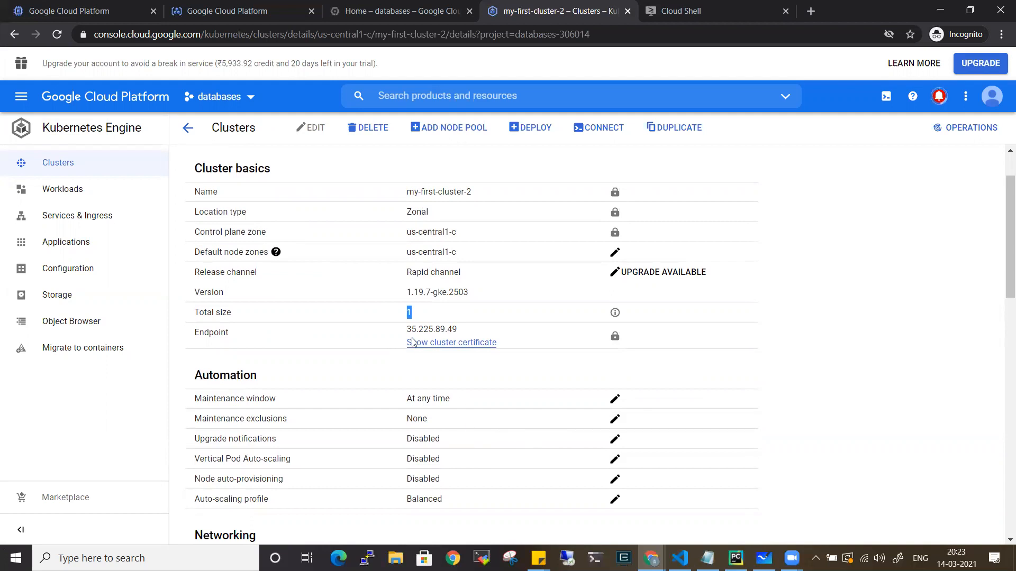
Step: Start a new deployment from Workloads, view the new container image options and keep the existing container image source
{"action": "left_click", "coordinate": [91, 195]}
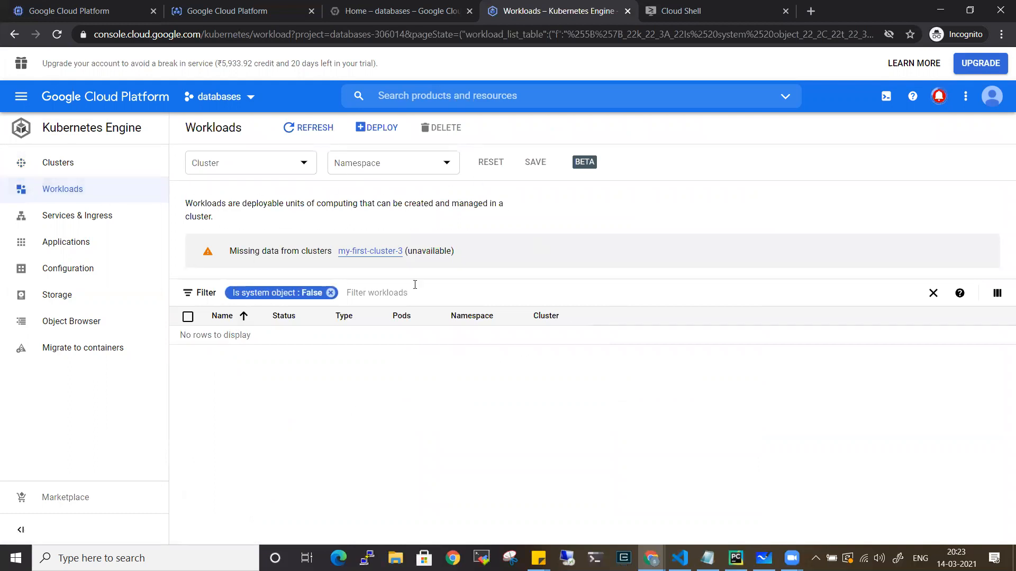
{"action": "left_click", "coordinate": [372, 128]}
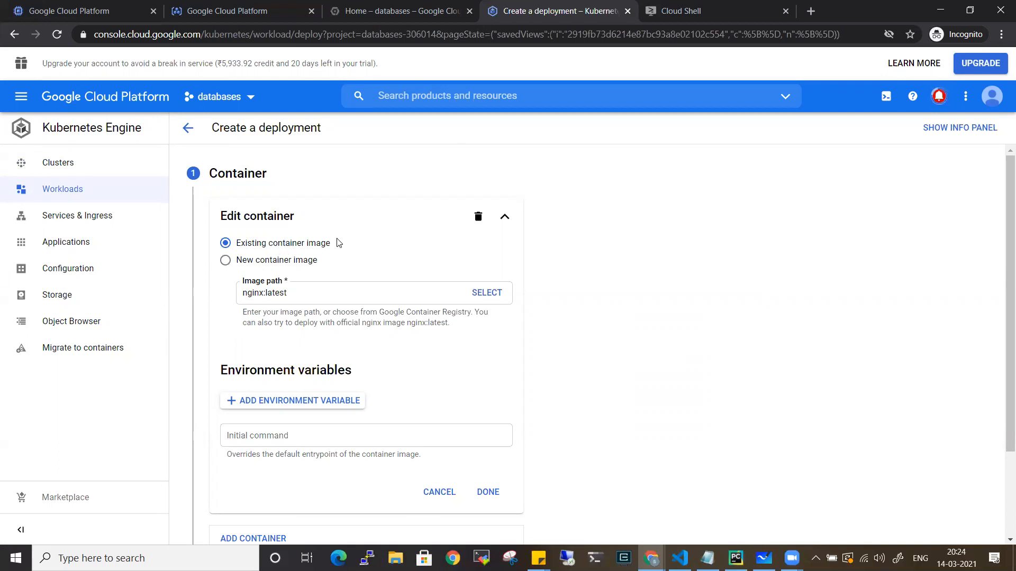
{"action": "left_click", "coordinate": [278, 267]}
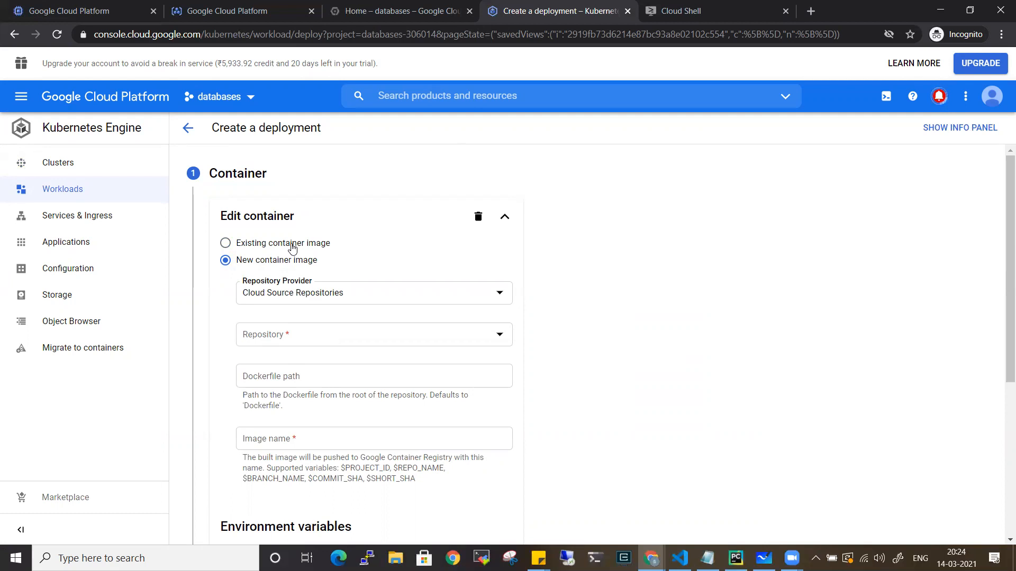
{"action": "left_click", "coordinate": [263, 248]}
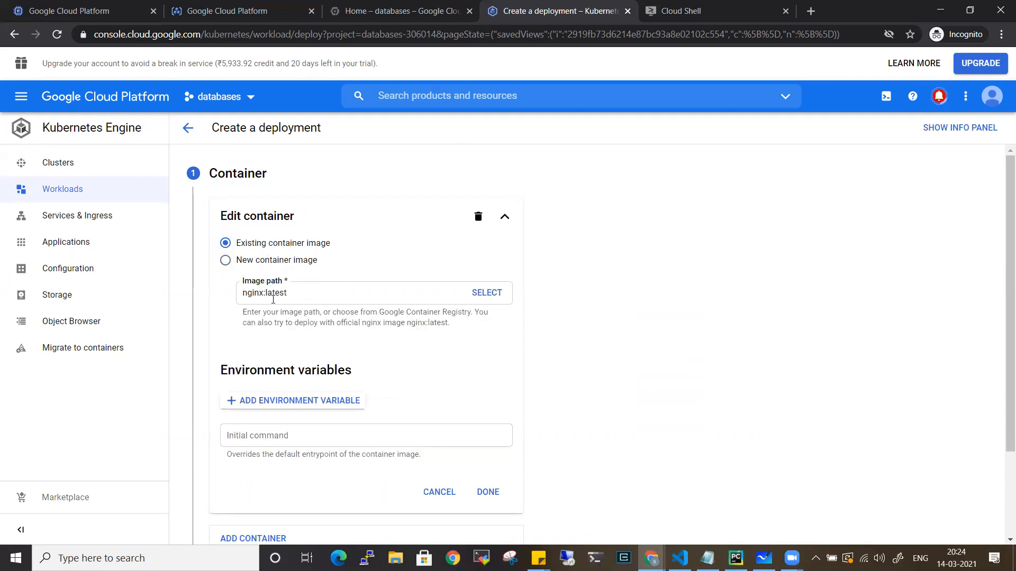
Step: Choose the hello-app image tagged 1.0 from Container Registry as the container image and continue to the deployment configuration
{"action": "left_click", "coordinate": [482, 292]}
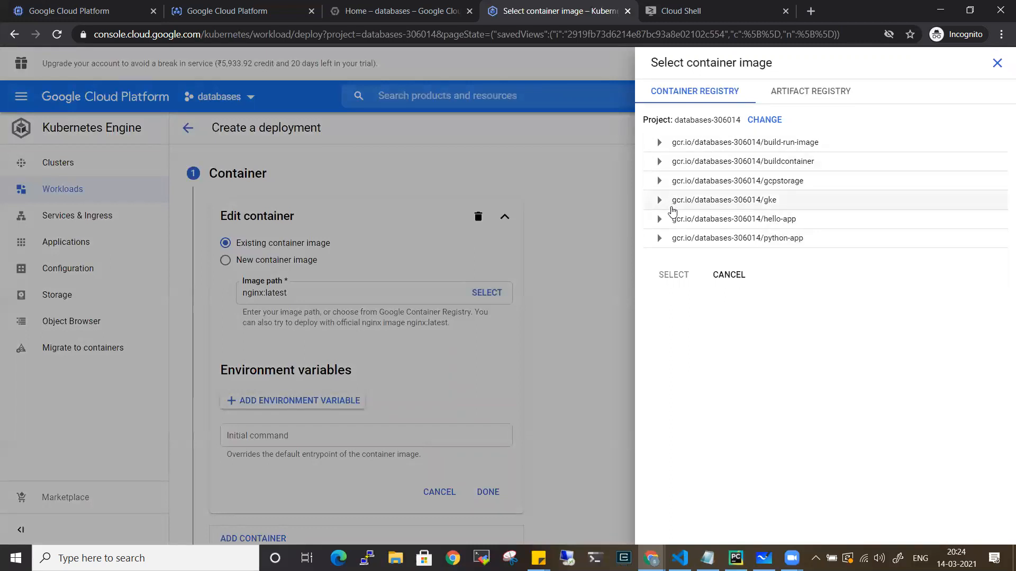
{"action": "left_click", "coordinate": [660, 223]}
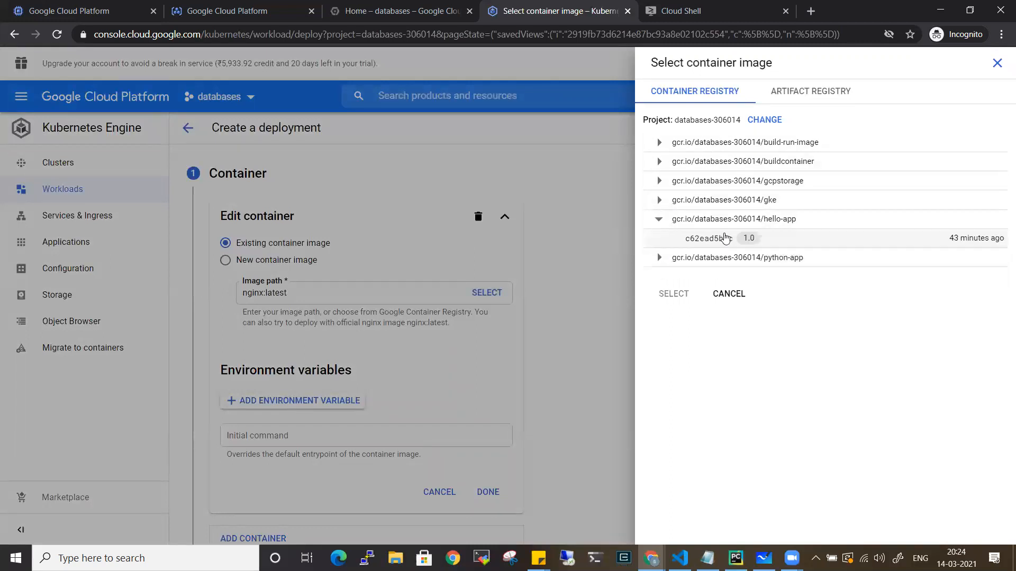
{"action": "left_click", "coordinate": [713, 243]}
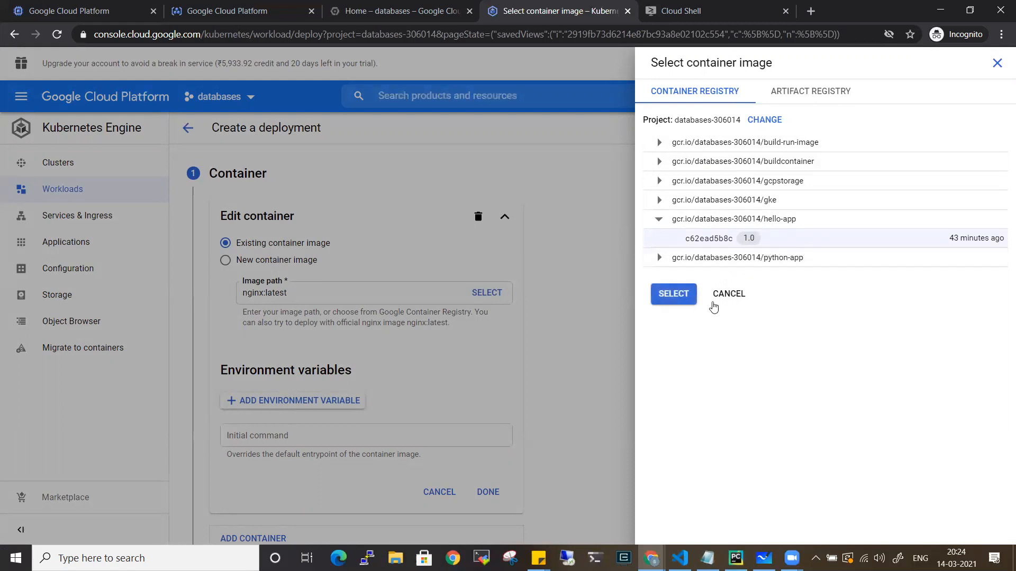
{"action": "left_click", "coordinate": [673, 294]}
{"action": "scroll", "coordinate": [428, 277], "scroll_direction": "down", "scroll_amount": 2}
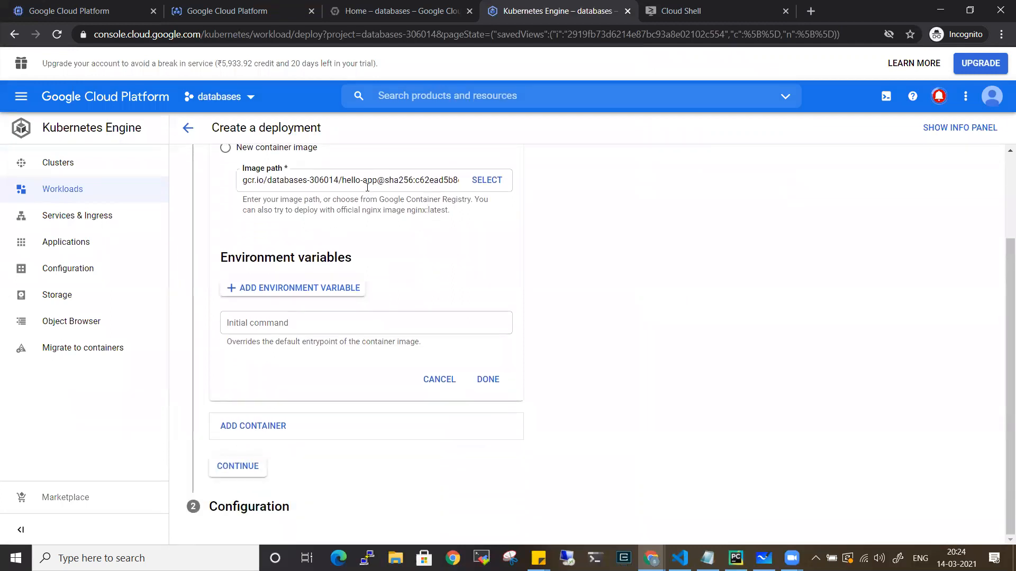
{"action": "scroll", "coordinate": [405, 221], "scroll_direction": "up", "scroll_amount": 2}
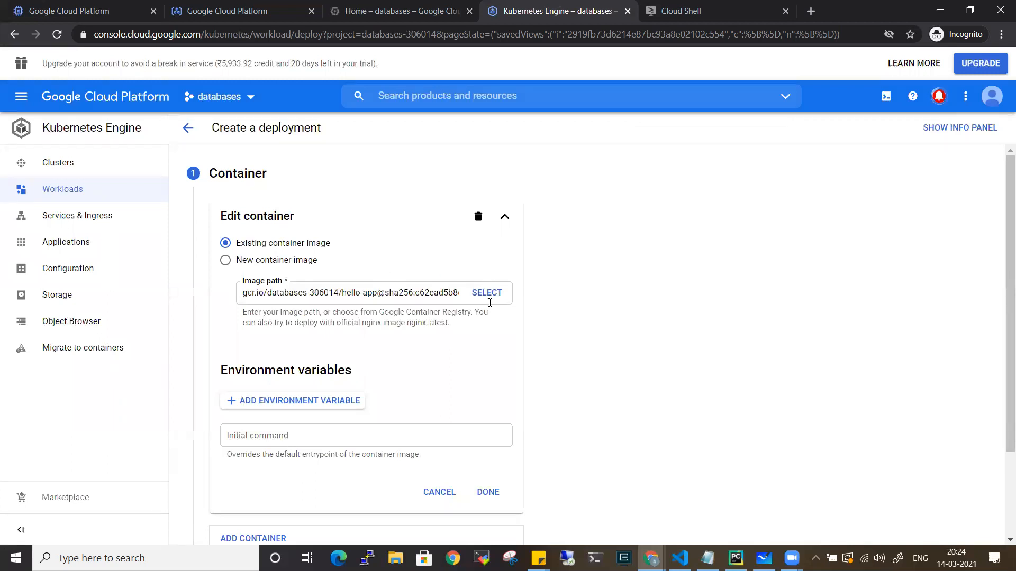
{"action": "scroll", "coordinate": [377, 252], "scroll_direction": "down", "scroll_amount": 3}
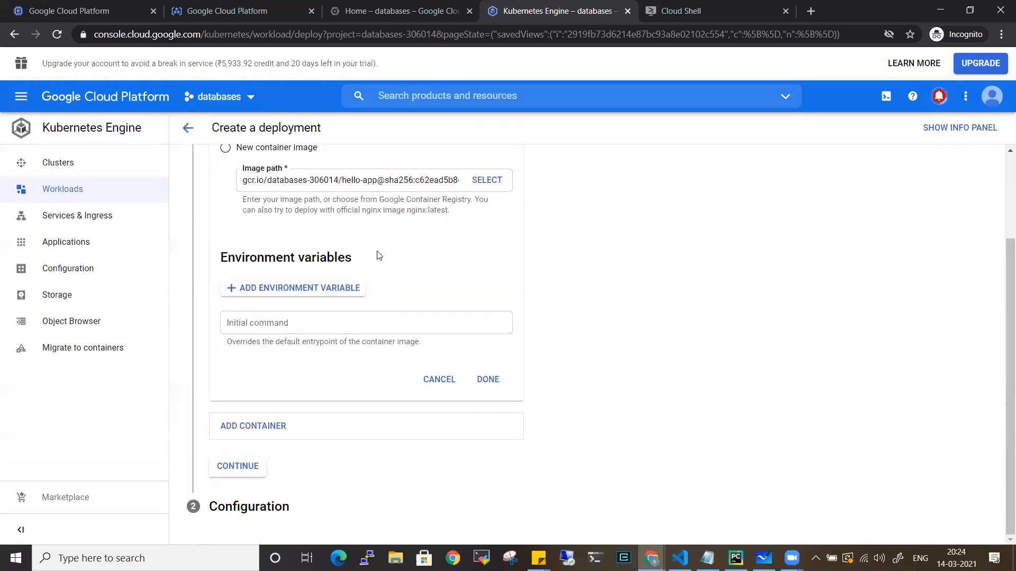
{"action": "left_click", "coordinate": [240, 468]}
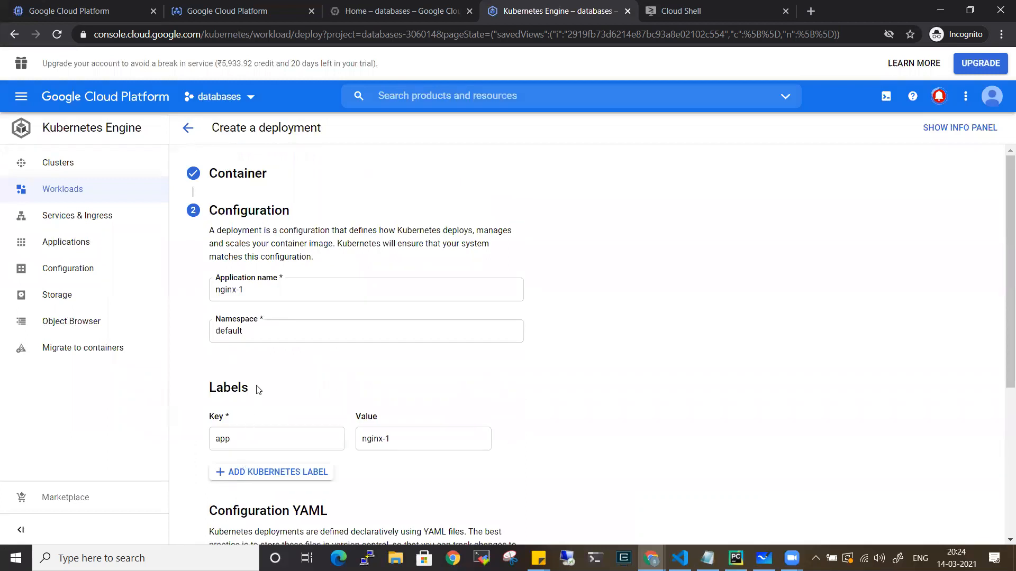
Step: Review the deployment's default application name, namespace and labels, and examine the kind, name, image and replicas in its configuration YAML
{"action": "left_click", "coordinate": [248, 292]}
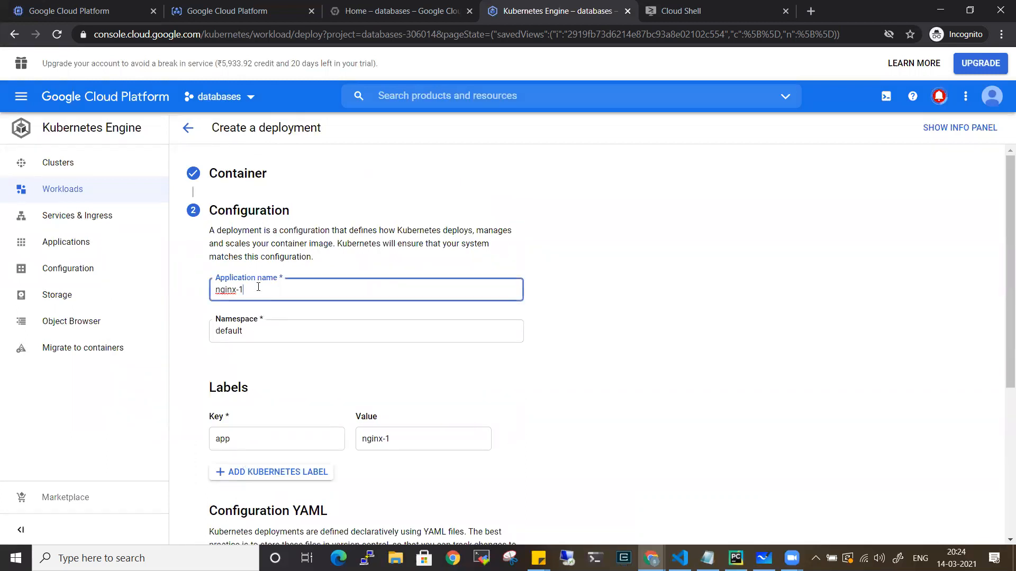
{"action": "scroll", "coordinate": [250, 301], "scroll_direction": "down", "scroll_amount": 3}
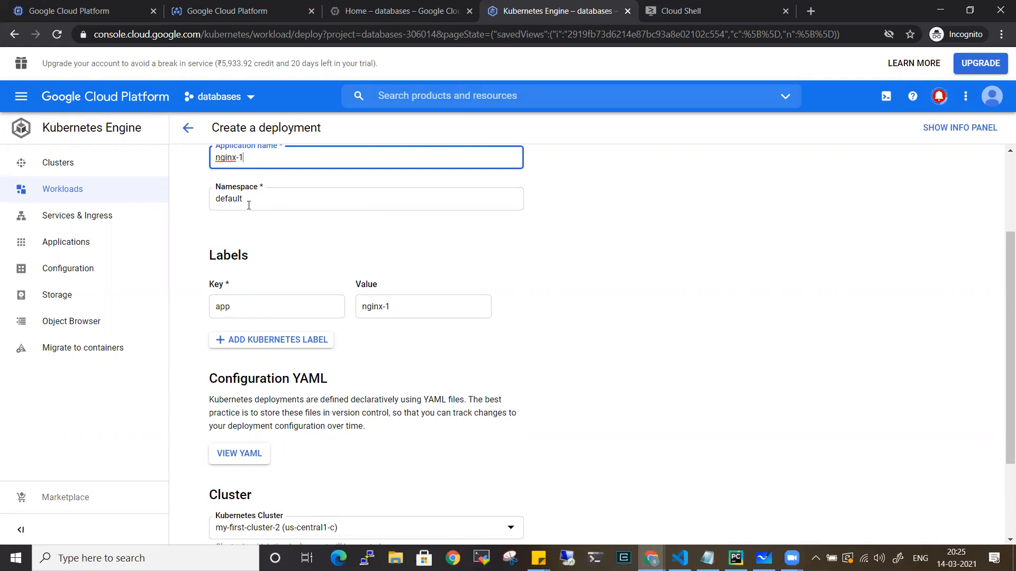
{"action": "scroll", "coordinate": [250, 209], "scroll_direction": "down", "scroll_amount": 3}
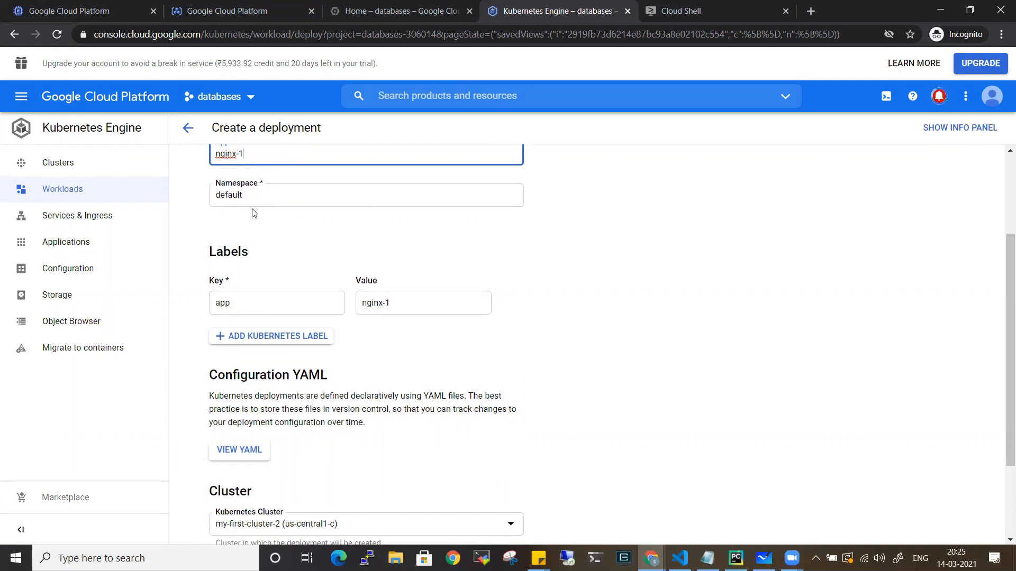
{"action": "left_click", "coordinate": [250, 338]}
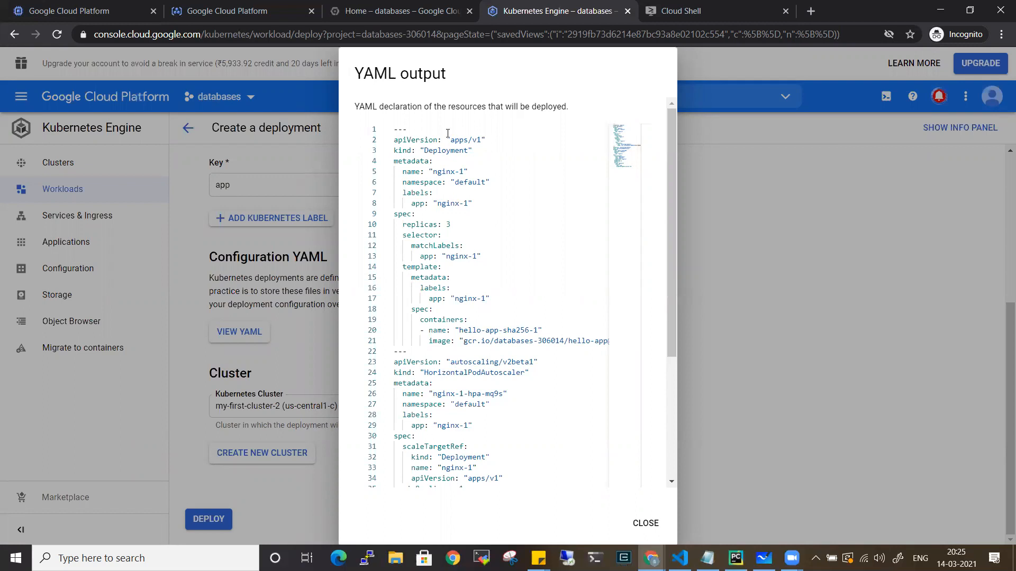
{"action": "double_click", "coordinate": [439, 150]}
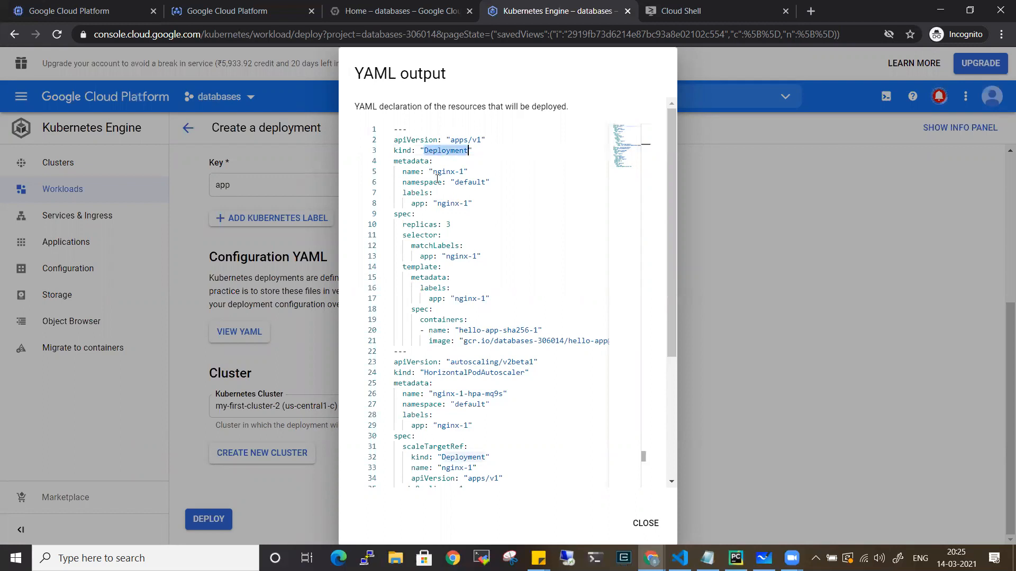
{"action": "double_click", "coordinate": [437, 173]}
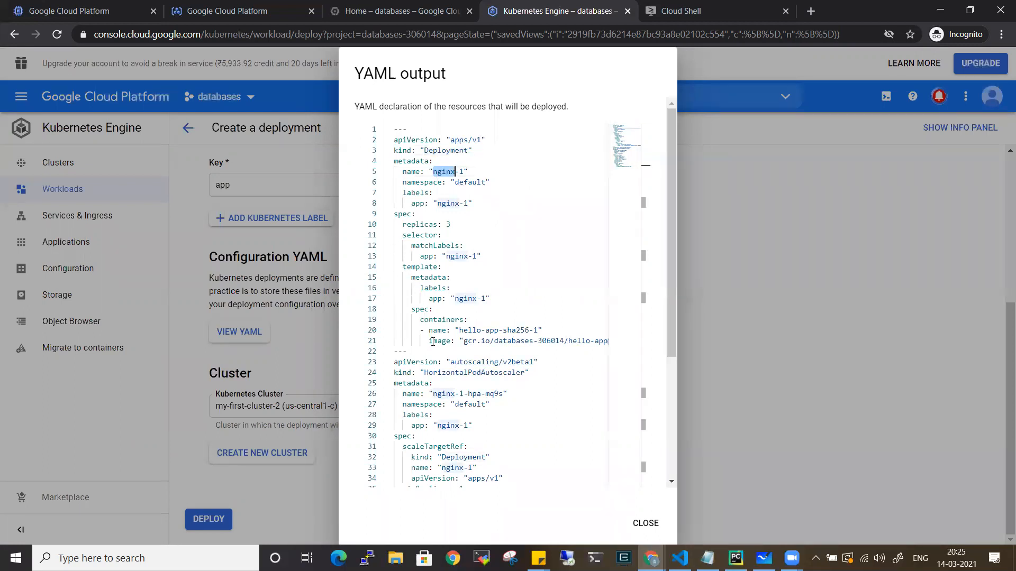
{"action": "left_click", "coordinate": [465, 341]}
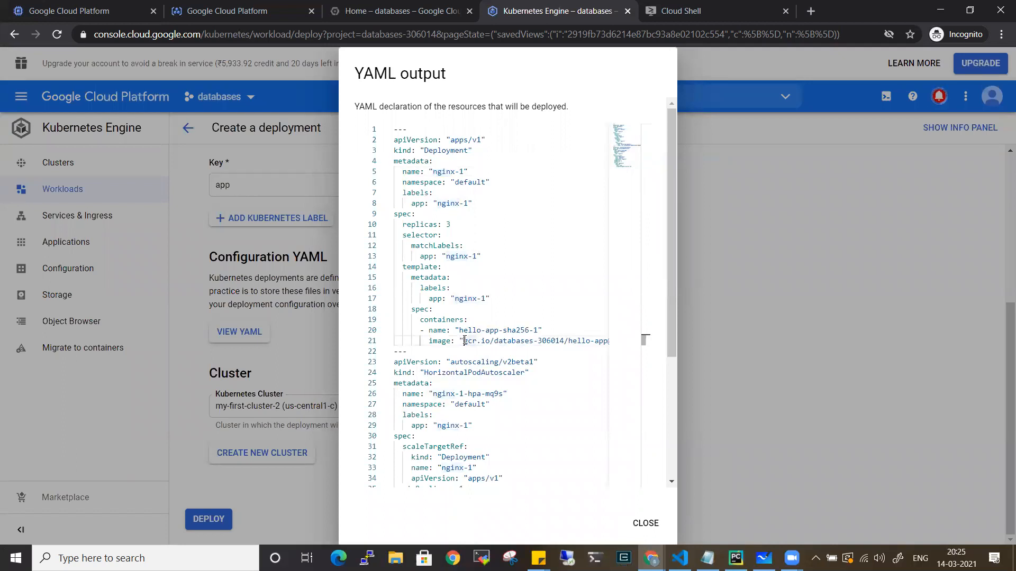
{"action": "left_click_drag", "start_coordinate": [520, 344], "coordinate": [593, 346]}
{"action": "left_click", "coordinate": [454, 225]}
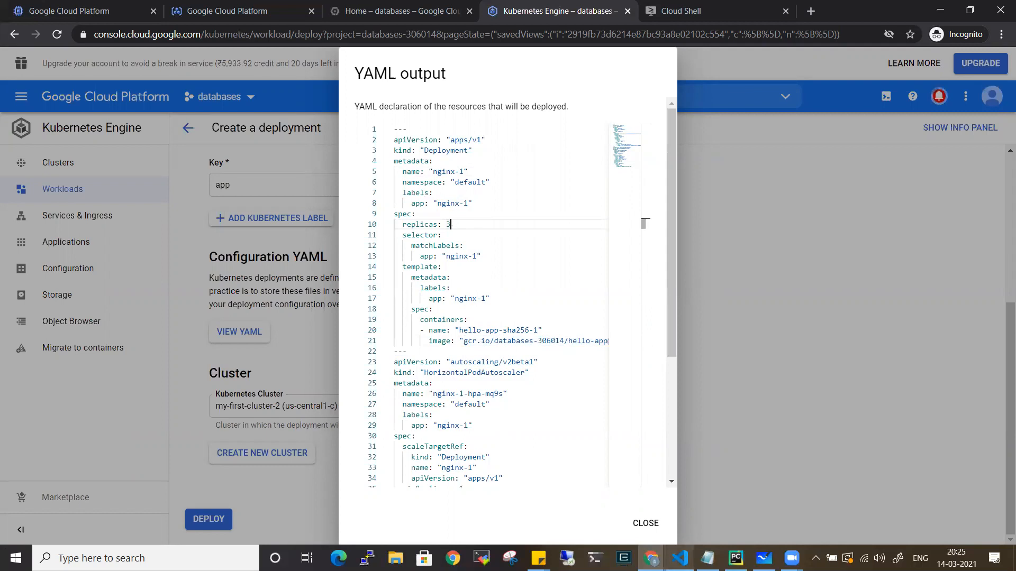
{"action": "left_click", "coordinate": [762, 219]}
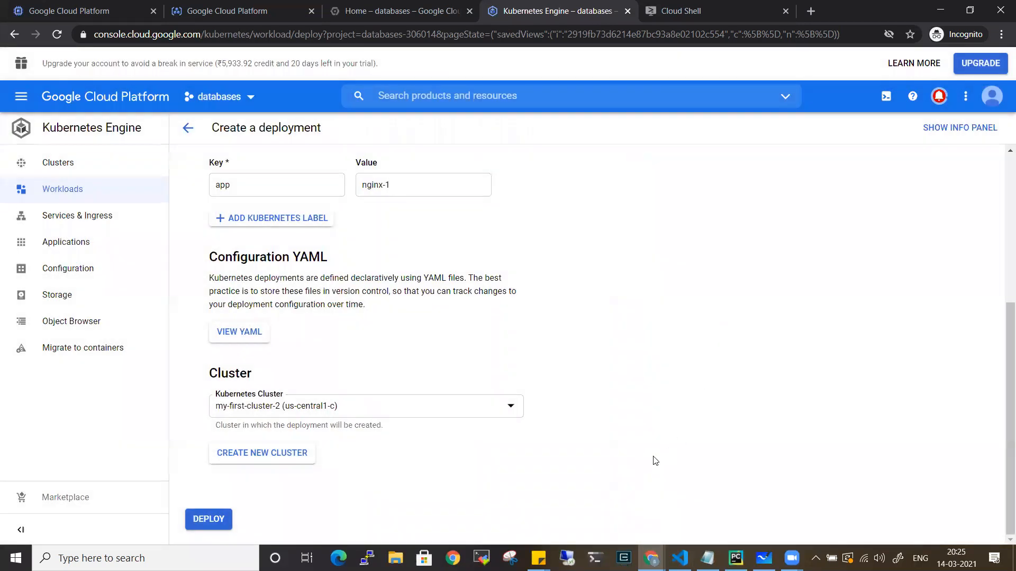
Step: Keep my-first-cluster-2 (us-central1-c) as the target cluster and deploy the nginx-1 application
{"action": "left_click", "coordinate": [304, 406]}
{"action": "left_click", "coordinate": [337, 357]}
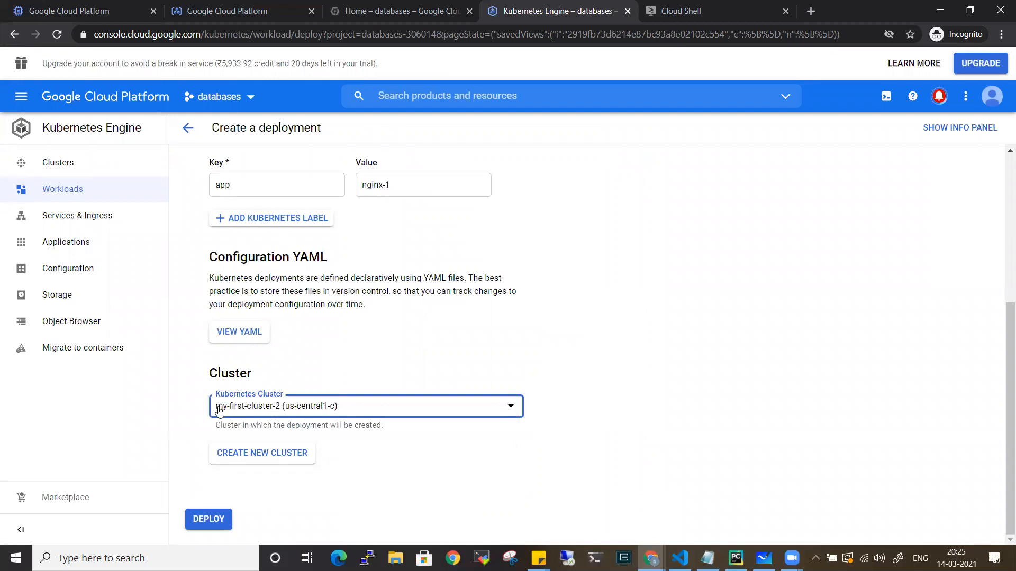
{"action": "left_click", "coordinate": [200, 522]}
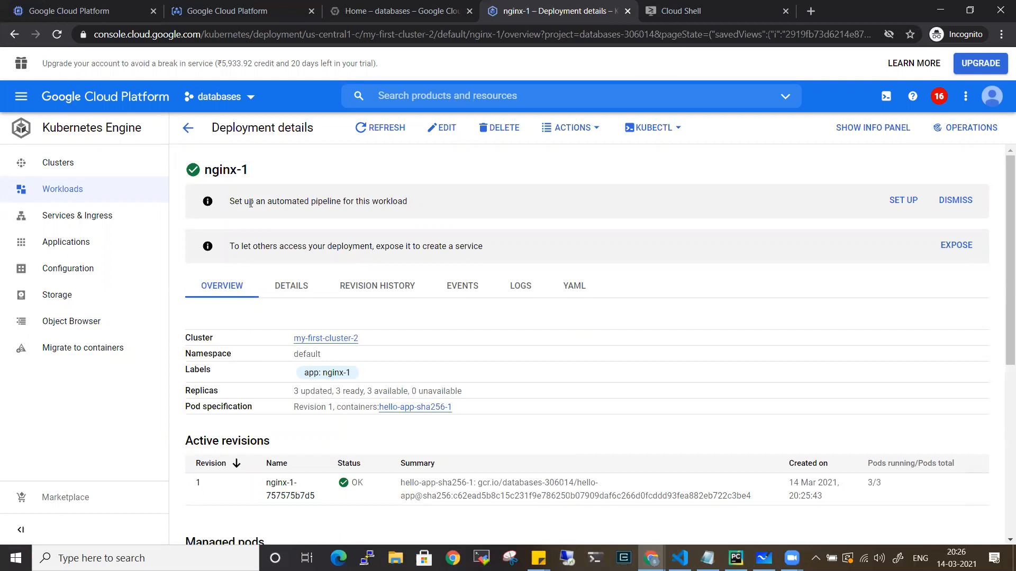
Step: Examine the nginx-1 deployment's overview, including its replicas, active revisions and managed pods
{"action": "scroll", "coordinate": [365, 420], "scroll_direction": "down", "scroll_amount": 2}
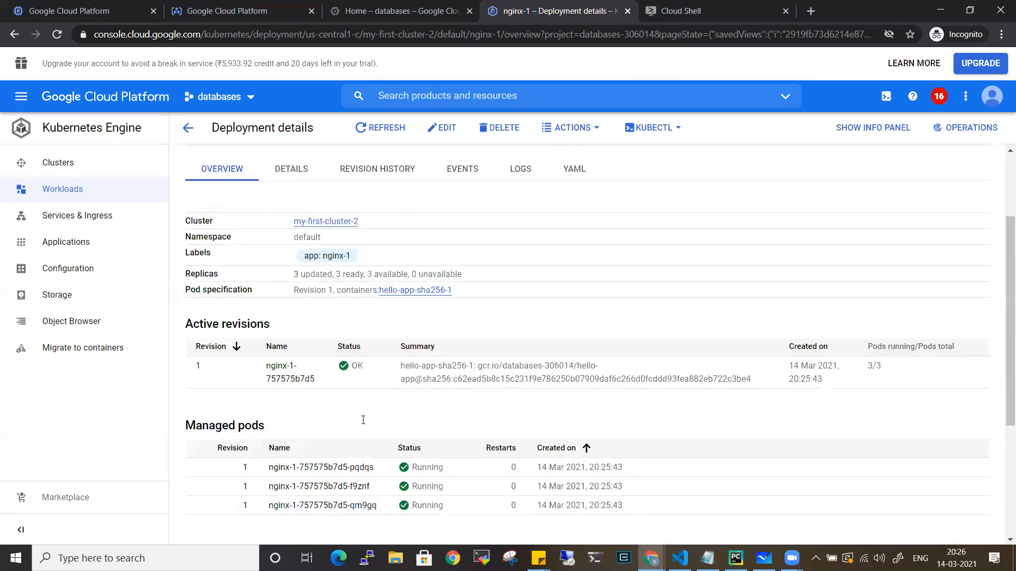
{"action": "scroll", "coordinate": [247, 336], "scroll_direction": "up", "scroll_amount": 2}
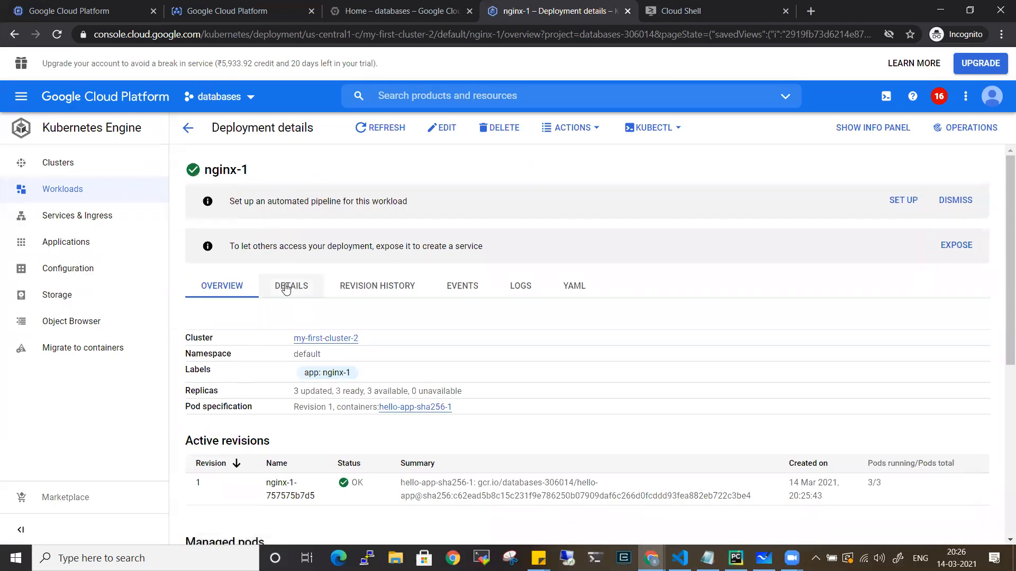
{"action": "scroll", "coordinate": [286, 288], "scroll_direction": "down", "scroll_amount": 2}
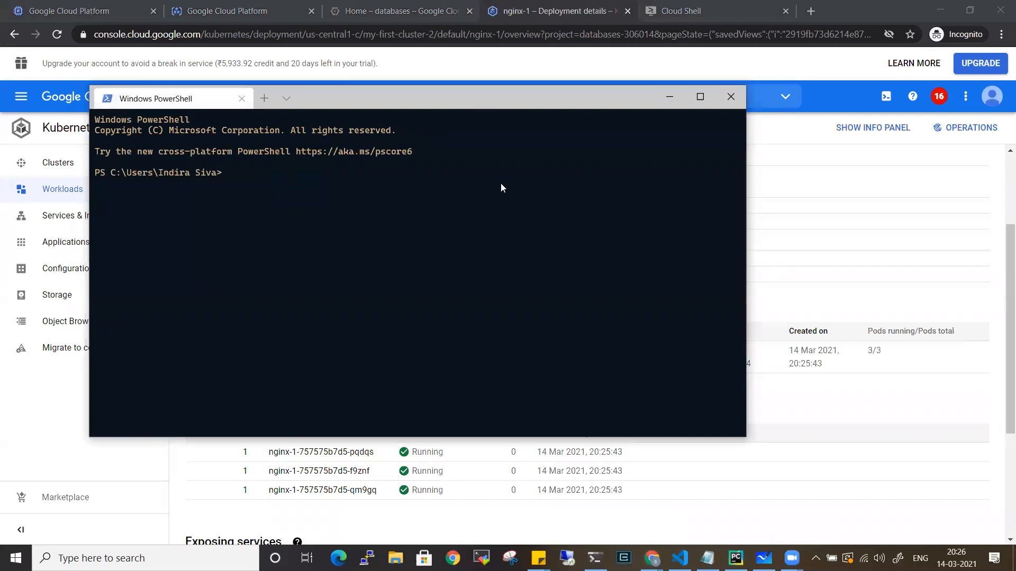
Step: Run kubectl get pods in Windows PowerShell and examine the listed pod names and ages
{"action": "type", "text": "kubectl get pods"}
{"action": "key", "text": "Return"}
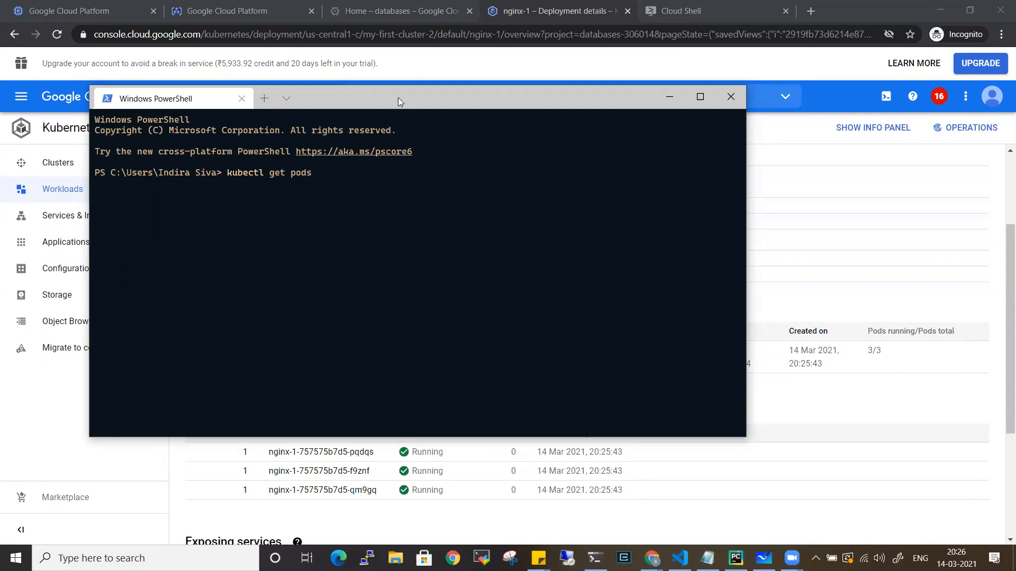
{"action": "left_click_drag", "start_coordinate": [398, 97], "coordinate": [379, 105]}
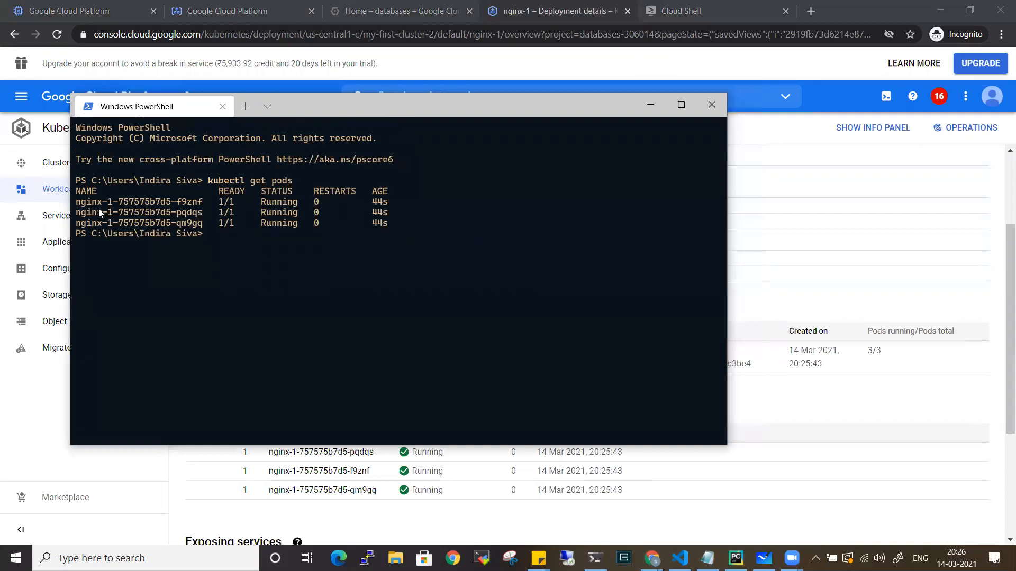
{"action": "left_click_drag", "start_coordinate": [75, 201], "coordinate": [198, 225]}
{"action": "left_click", "coordinate": [391, 241]}
{"action": "left_click_drag", "start_coordinate": [389, 222], "coordinate": [376, 205]}
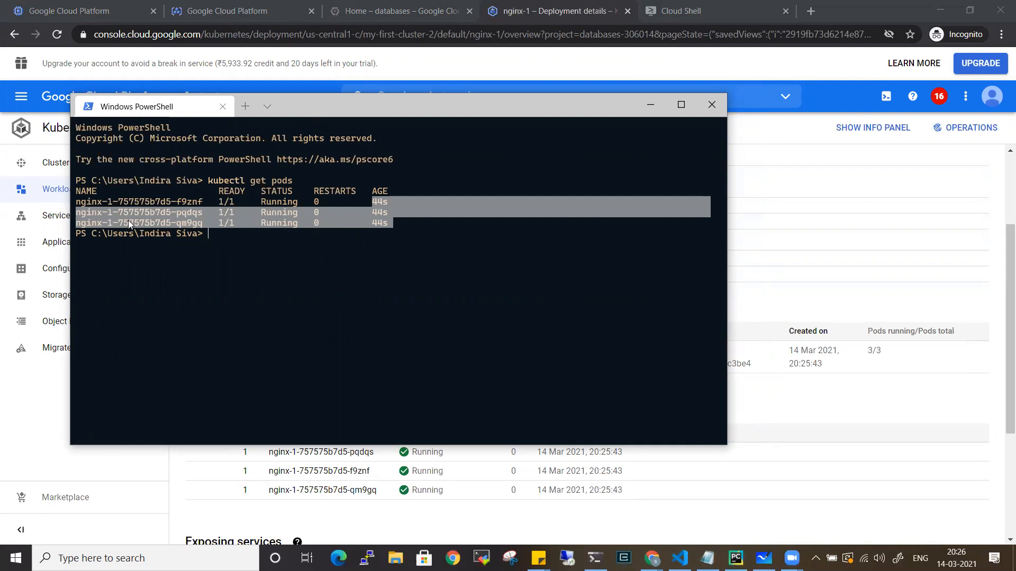
Step: Compare the PowerShell pod list with the managed pods on the console's deployment details page
{"action": "key", "text": "alt+Tab"}
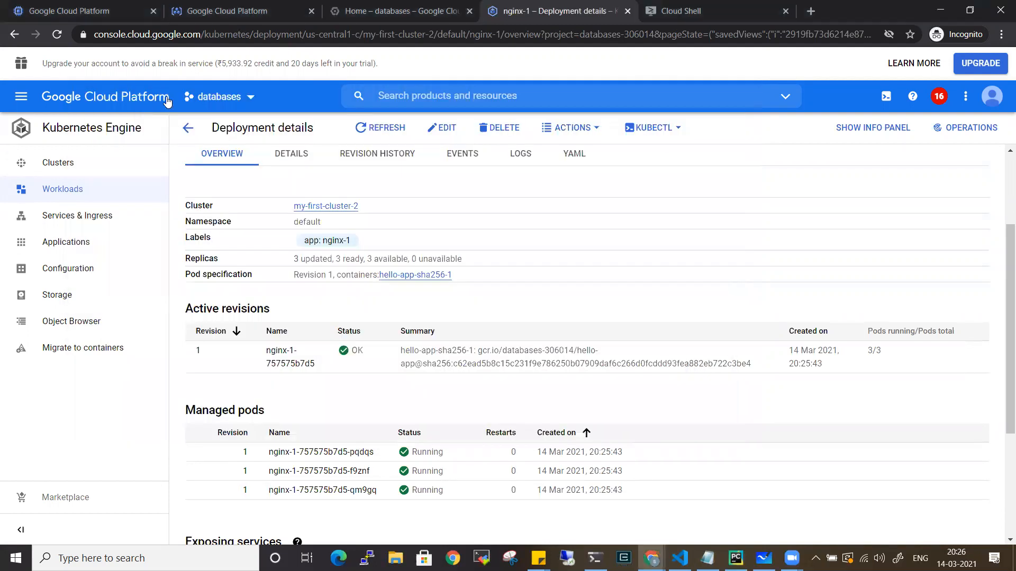
{"action": "key", "text": "alt+Tab"}
{"action": "key", "text": "alt+Tab"}
{"action": "key", "text": "alt+Tab"}
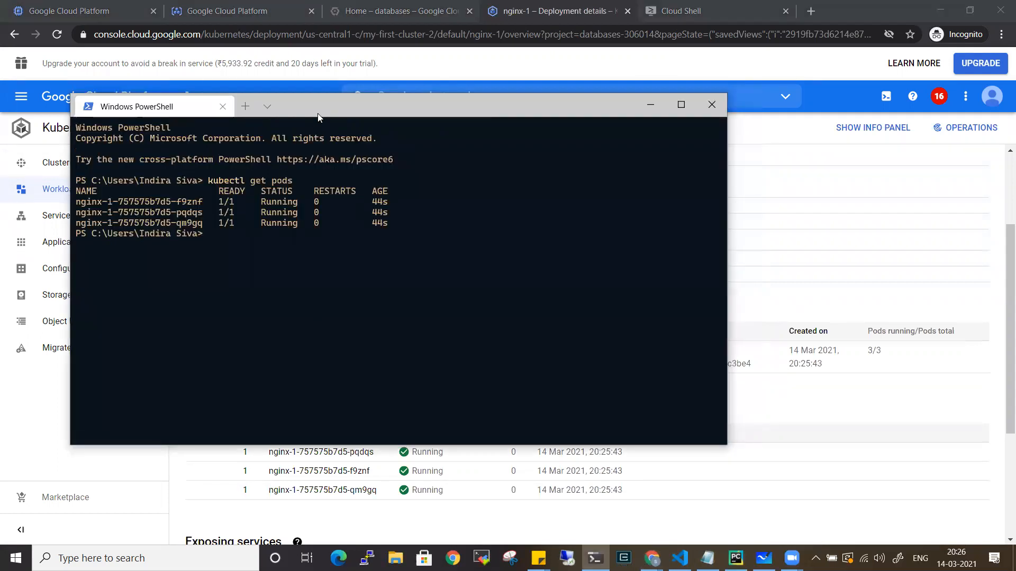
{"action": "left_click_drag", "start_coordinate": [346, 109], "coordinate": [353, 170]}
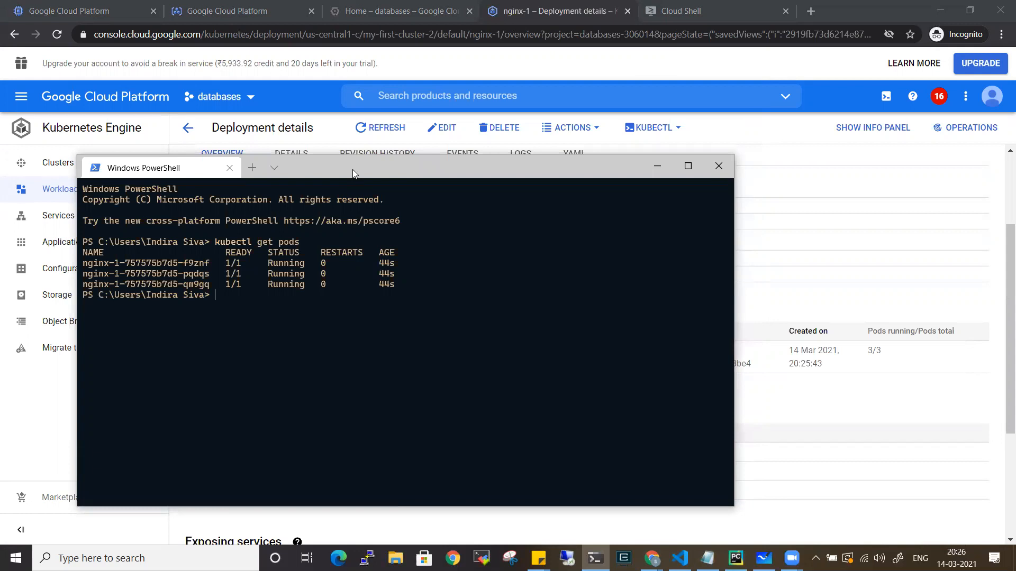
{"action": "key", "text": "alt+Tab"}
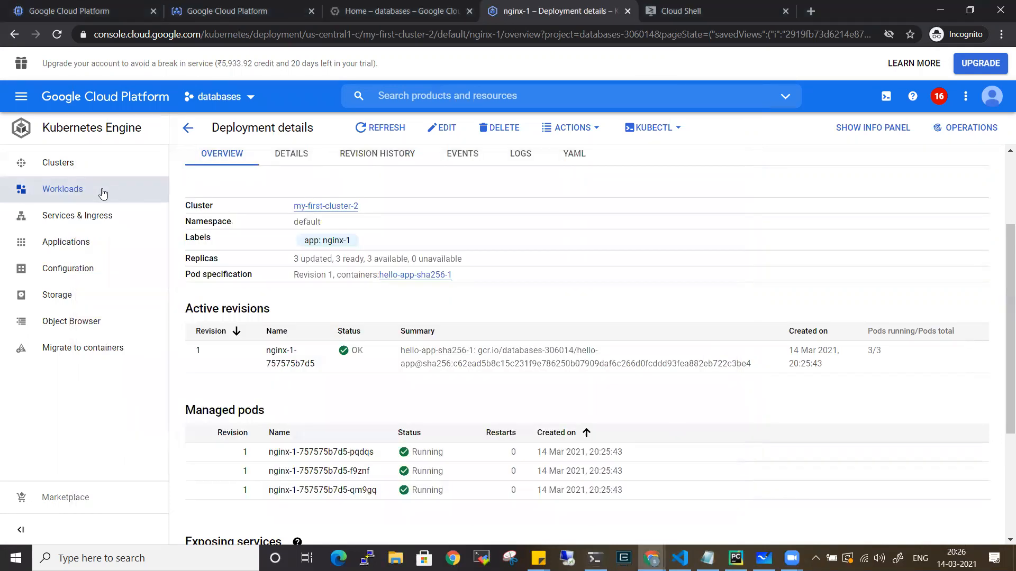
Step: Open the connection options of my-first-cluster-2 from the cluster list and copy its gcloud get-credentials command
{"action": "left_click", "coordinate": [97, 193]}
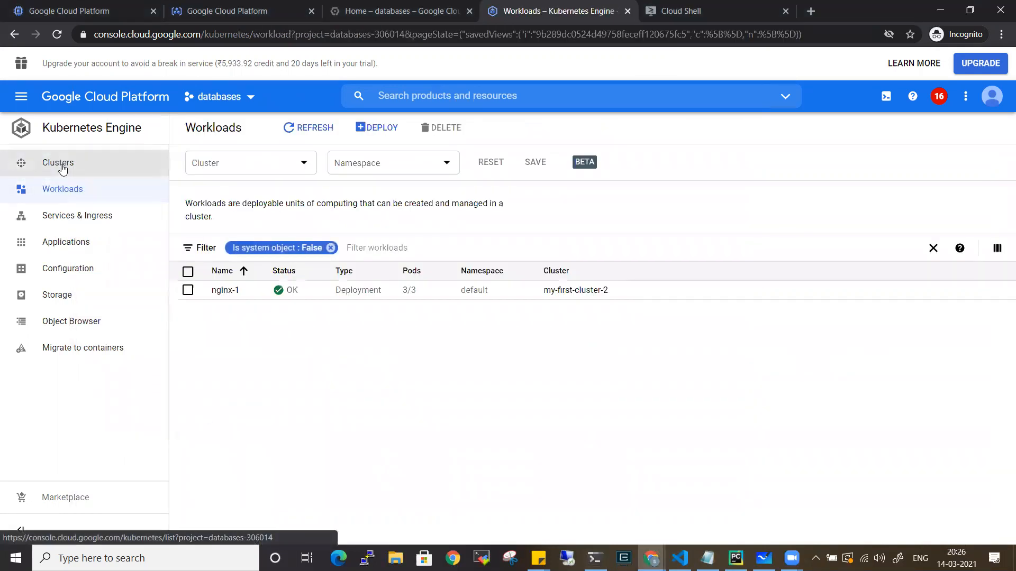
{"action": "left_click", "coordinate": [106, 163]}
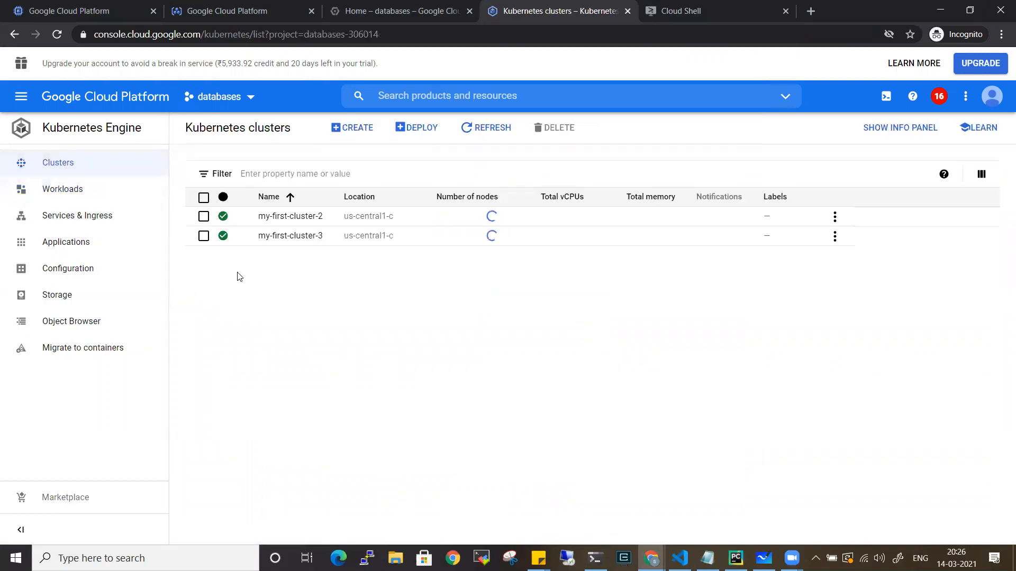
{"action": "left_click", "coordinate": [308, 222]}
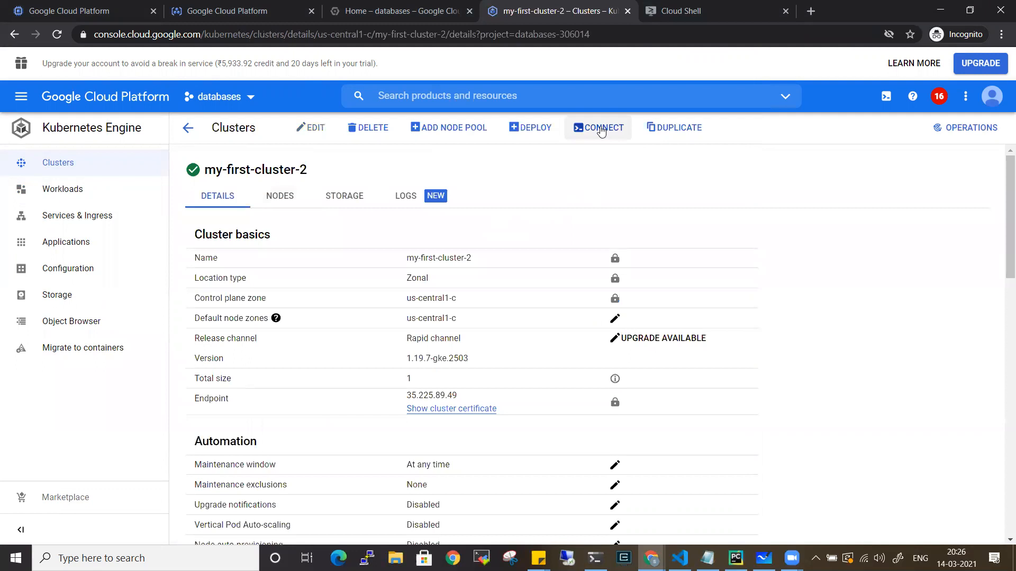
{"action": "left_click", "coordinate": [603, 130]}
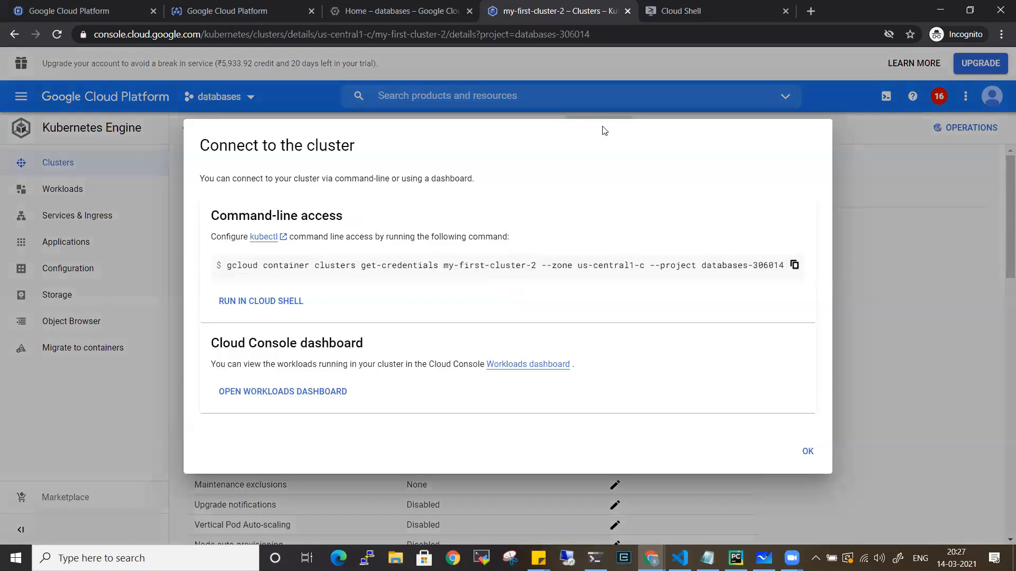
{"action": "triple_click", "coordinate": [254, 264]}
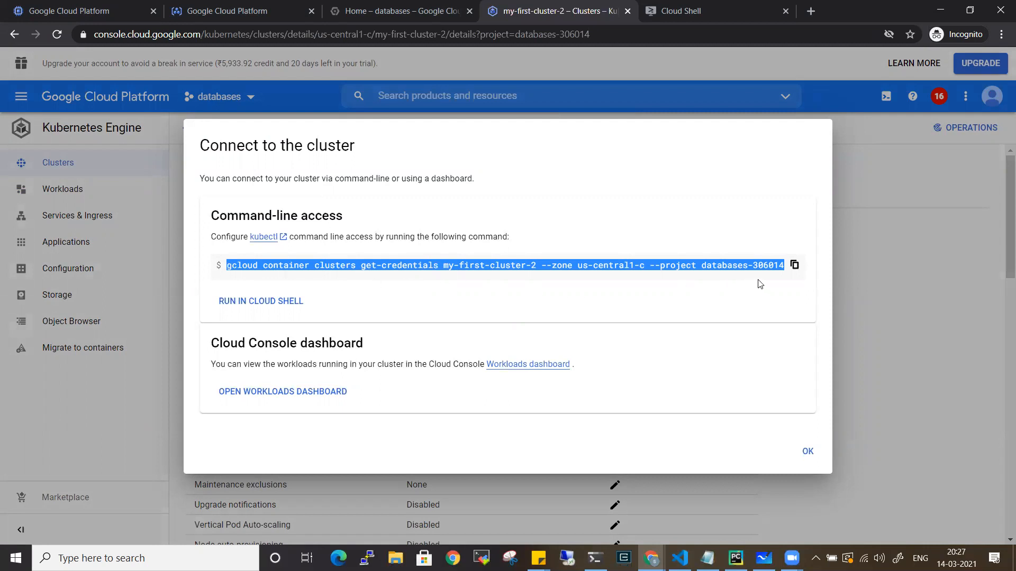
{"action": "left_click", "coordinate": [795, 266]}
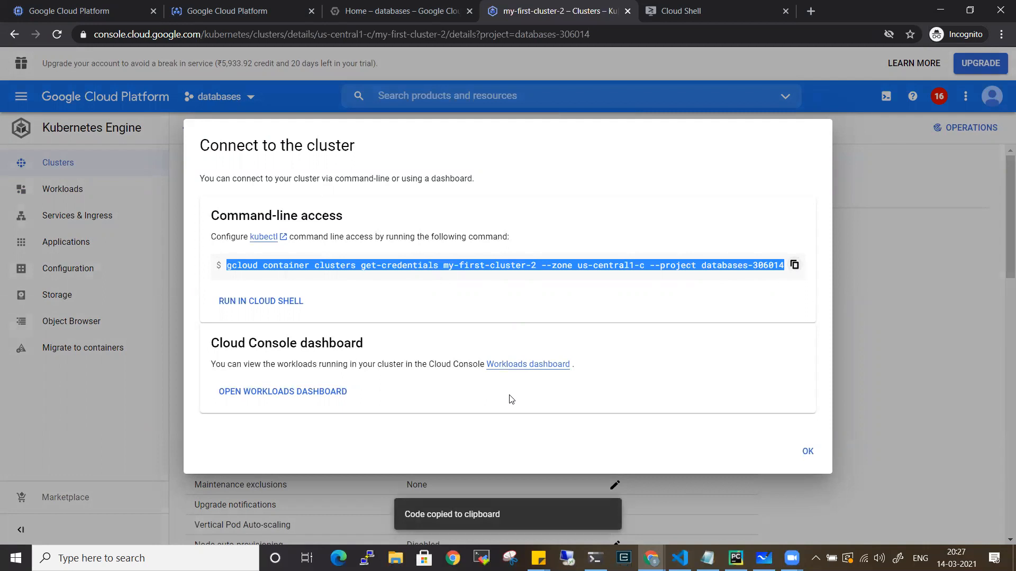
Step: Paste the get-credentials command for my-first-cluster-2 into PowerShell and cancel it without running it
{"action": "key", "text": "alt+Tab"}
{"action": "key", "text": "ctrl+v"}
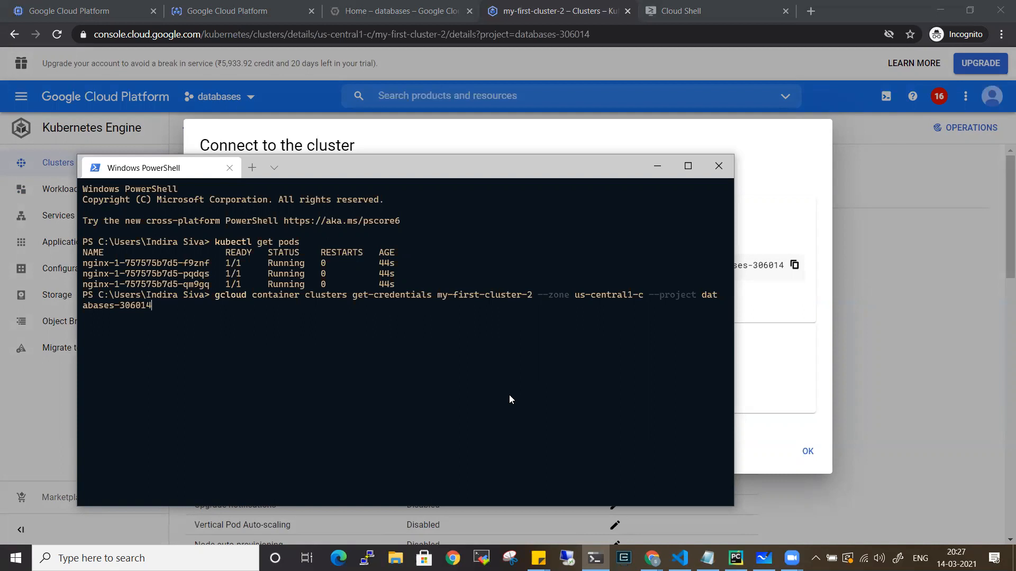
{"action": "key", "text": "ctrl+c"}
{"action": "left_click_drag", "start_coordinate": [215, 238], "coordinate": [286, 254]}
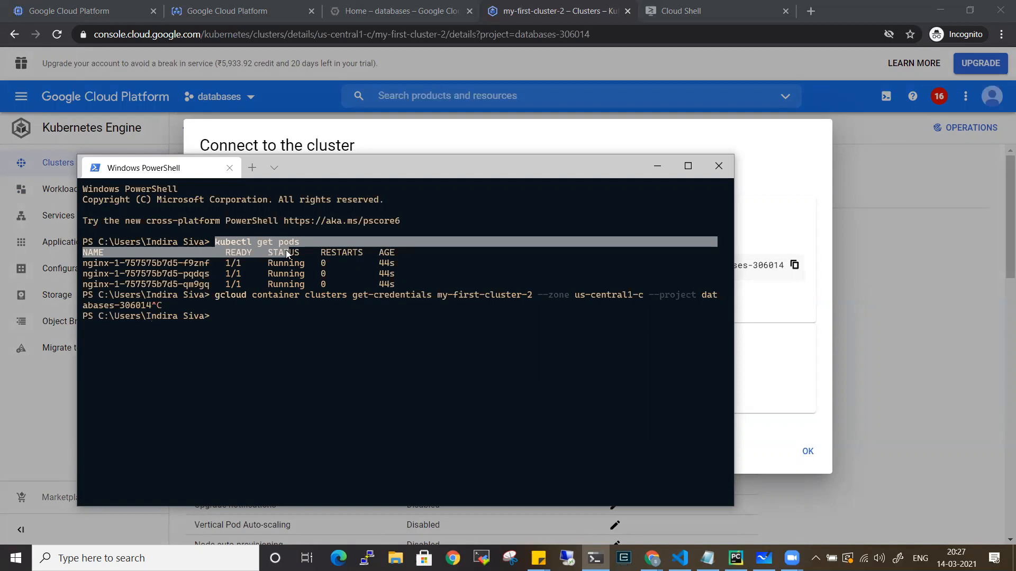
Step: Close the cluster connection dialog in the console and review the running nginx-1 pods in PowerShell
{"action": "key", "text": "alt+Tab"}
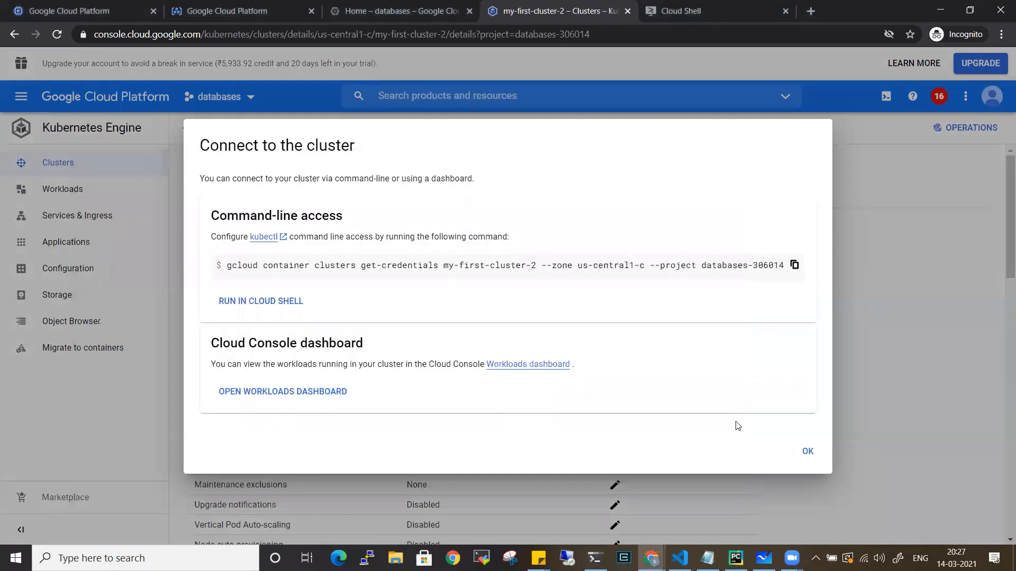
{"action": "left_click", "coordinate": [806, 451]}
{"action": "key", "text": "alt+Tab"}
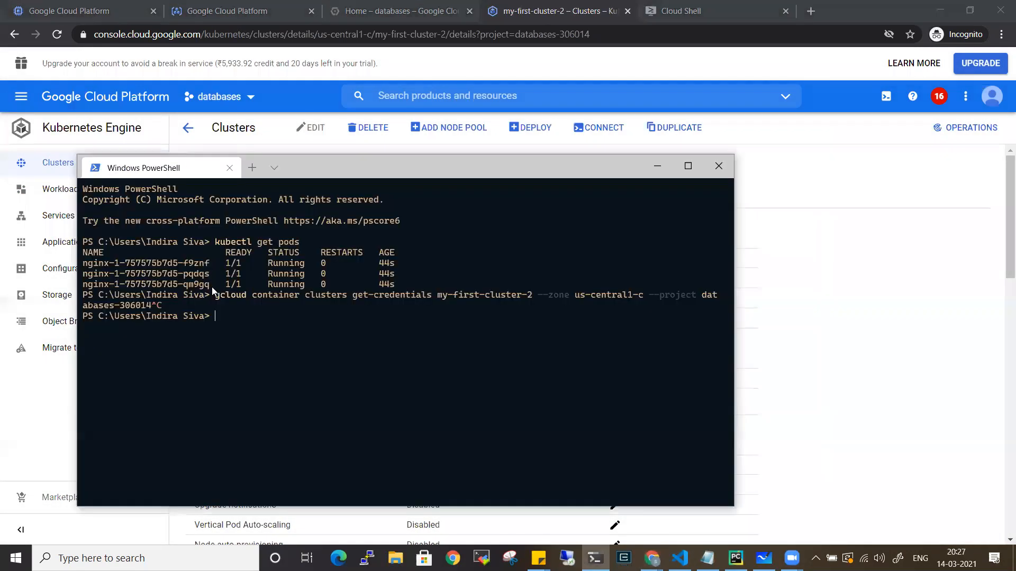
{"action": "left_click_drag", "start_coordinate": [394, 286], "coordinate": [86, 264]}
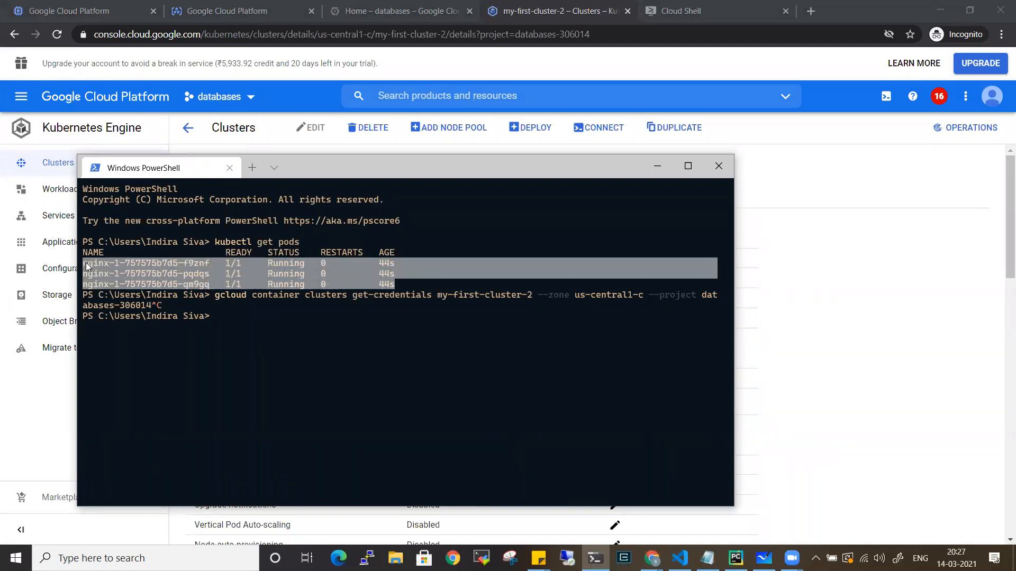
{"action": "left_click", "coordinate": [300, 354]}
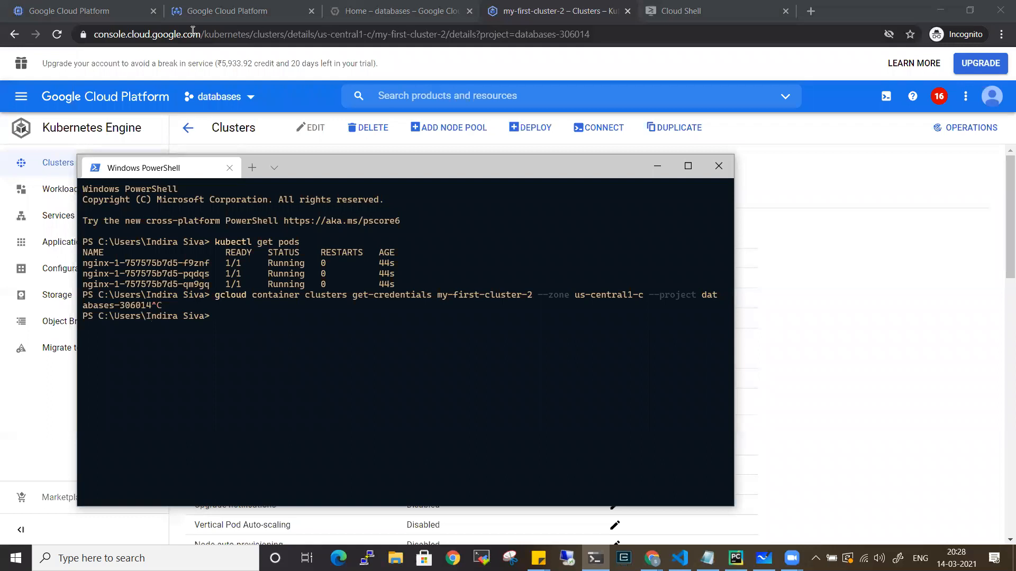
Step: Return to the cluster console, open the nginx-1 workload's deployment details and start exposing it as a service
{"action": "key", "text": "alt+Tab"}
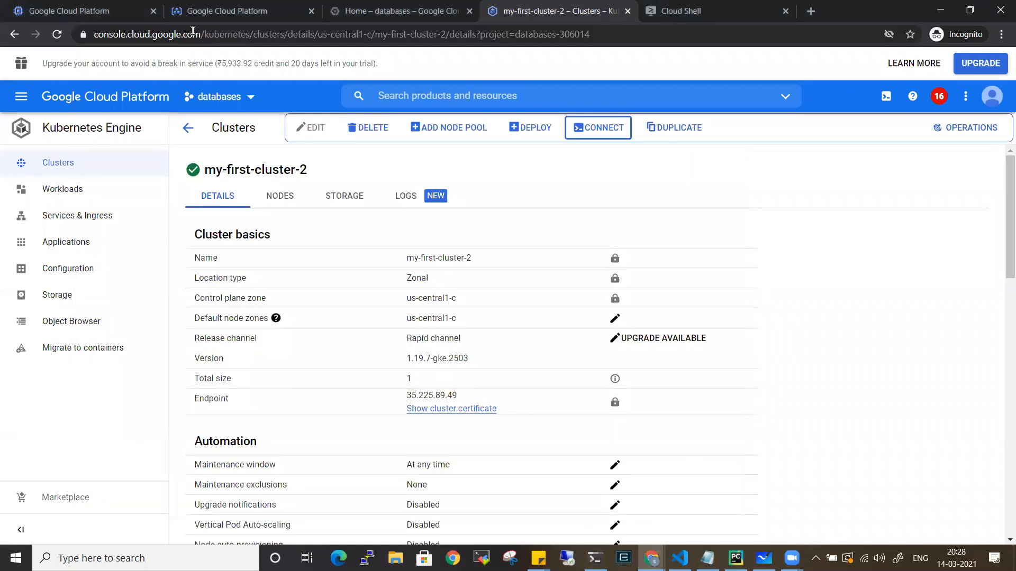
{"action": "left_click", "coordinate": [98, 196]}
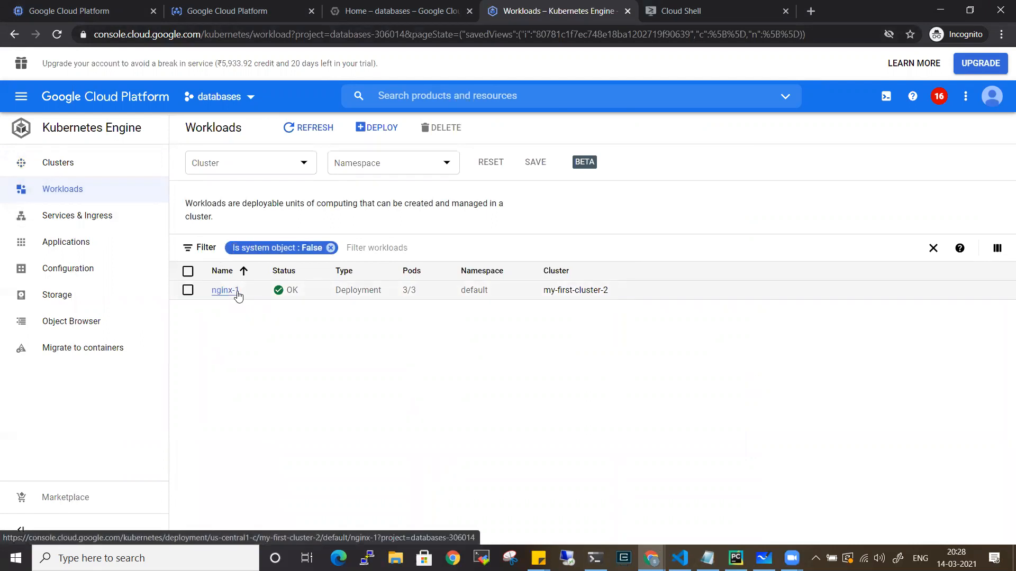
{"action": "left_click", "coordinate": [226, 291]}
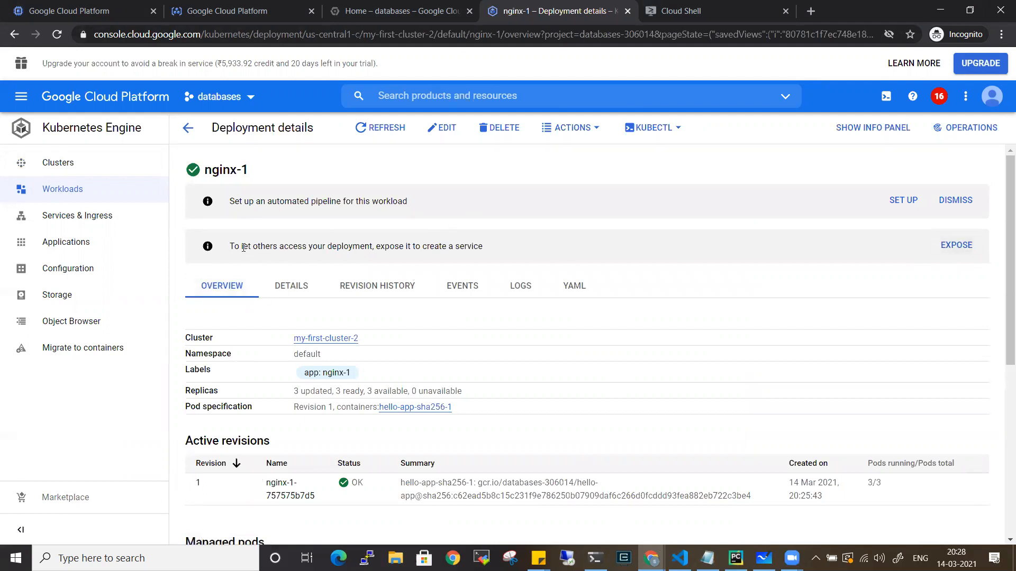
{"action": "left_click_drag", "start_coordinate": [377, 247], "coordinate": [498, 249]}
{"action": "left_click", "coordinate": [506, 249]}
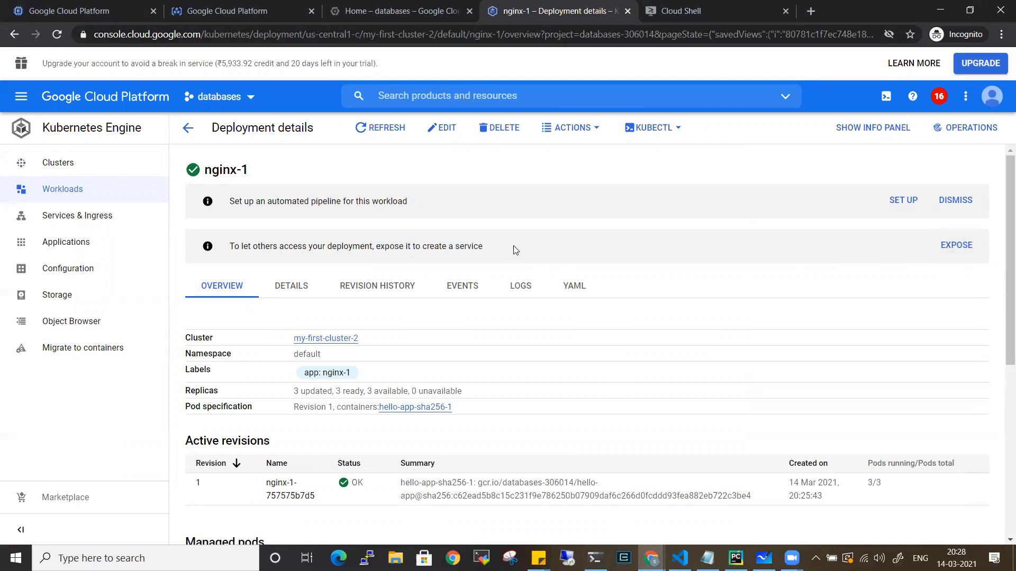
{"action": "left_click", "coordinate": [956, 245]}
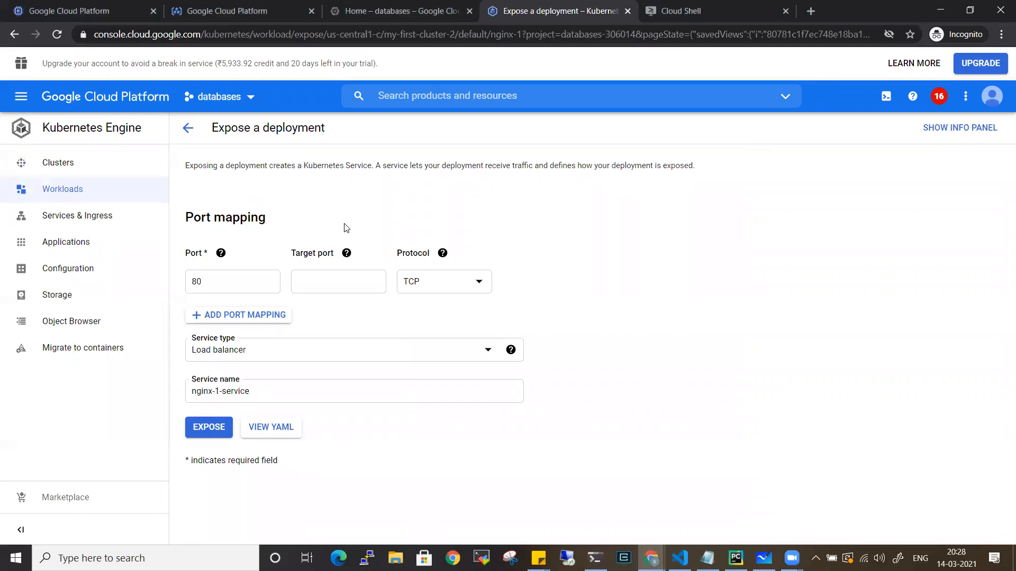
Step: Set the service port to 80 with TCP as the protocol, leaving the target port empty
{"action": "mouse_move", "coordinate": [221, 253]}
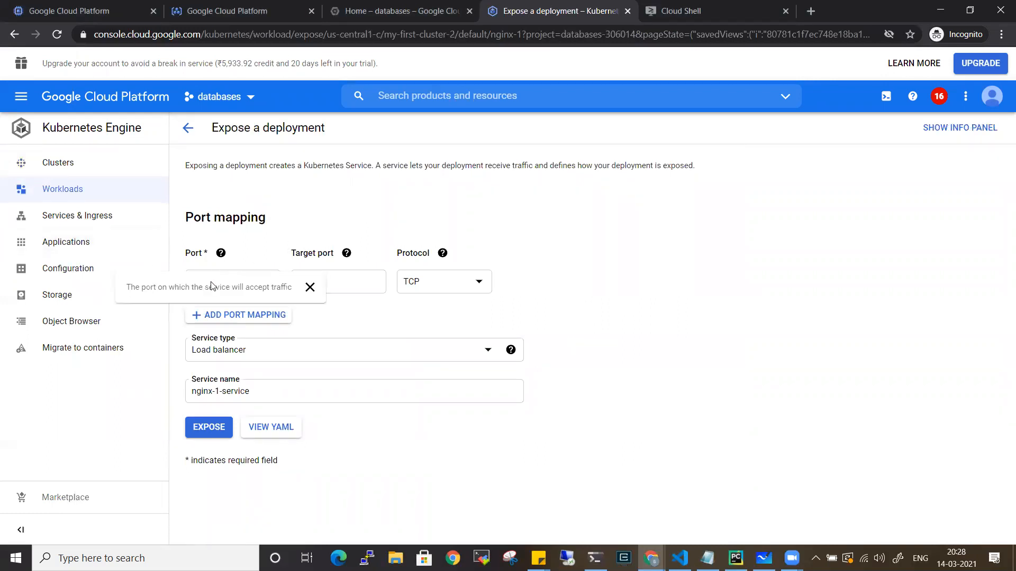
{"action": "left_click", "coordinate": [233, 288]}
{"action": "type", "text": "80"}
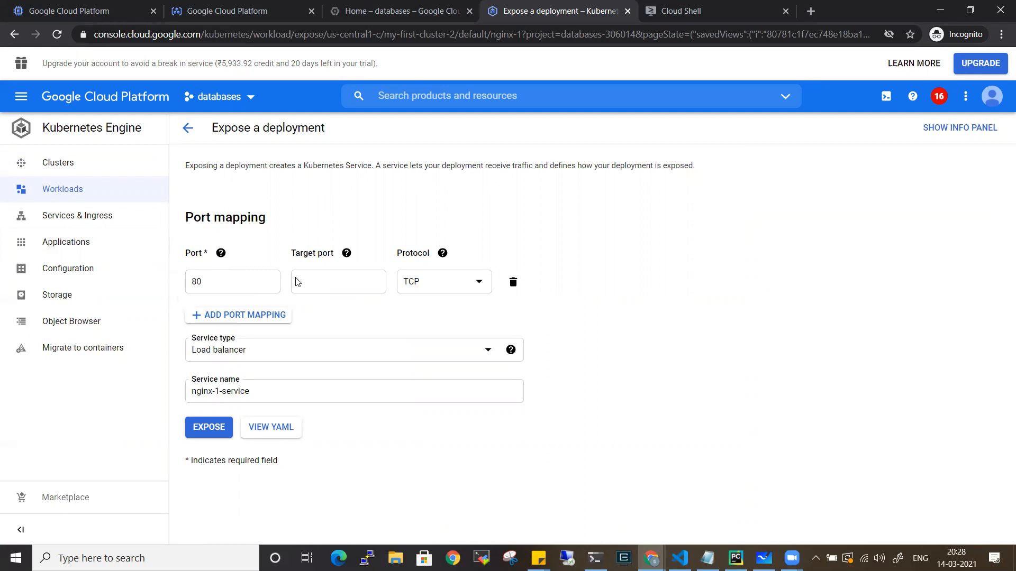
{"action": "left_click", "coordinate": [331, 276]}
{"action": "left_click", "coordinate": [235, 282]}
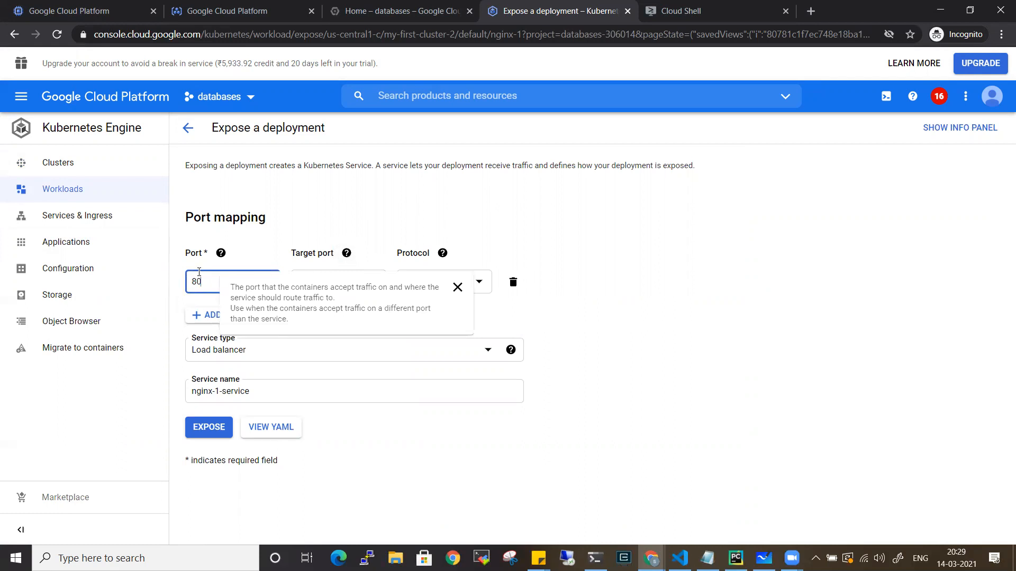
{"action": "left_click", "coordinate": [341, 274]}
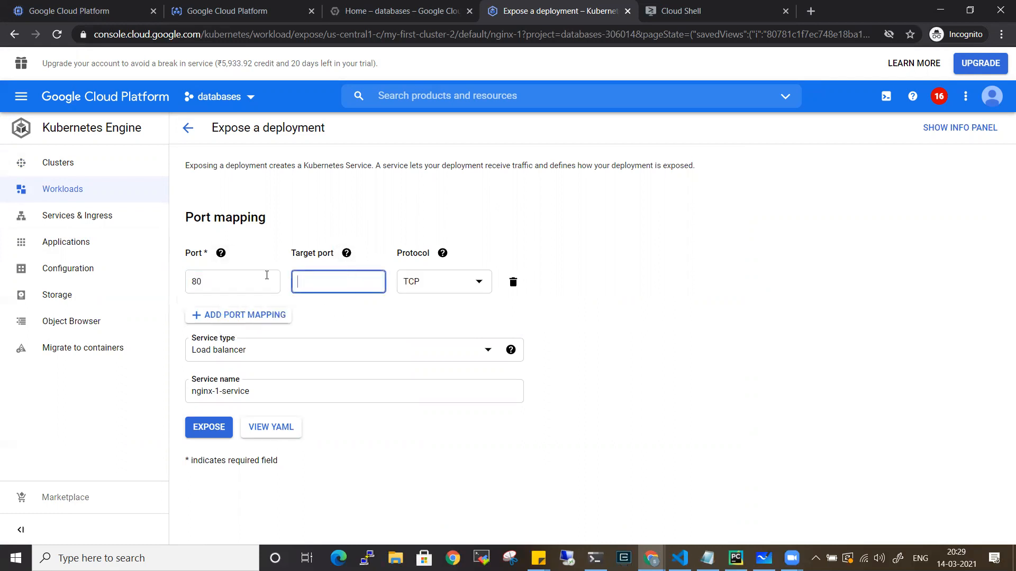
{"action": "left_click", "coordinate": [231, 275]}
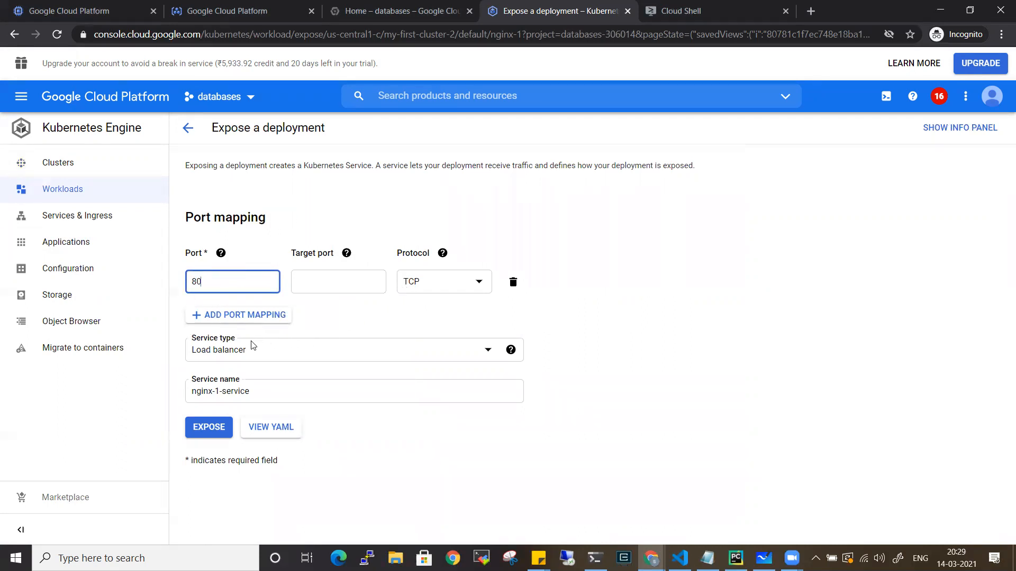
Step: Choose Load balancer as the service type and keep nginx-1-service as the service name
{"action": "left_click", "coordinate": [272, 351]}
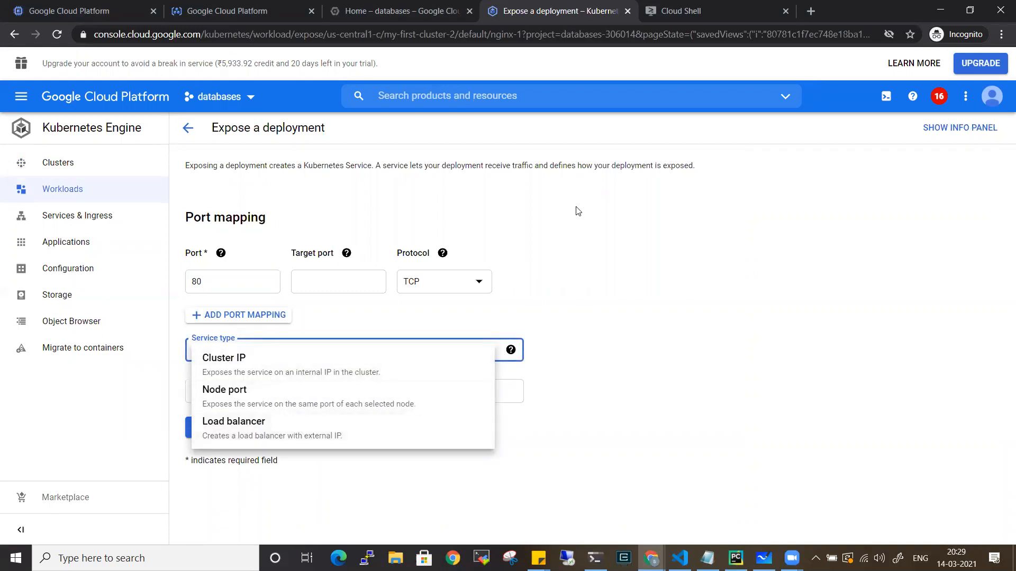
{"action": "left_click", "coordinate": [253, 436]}
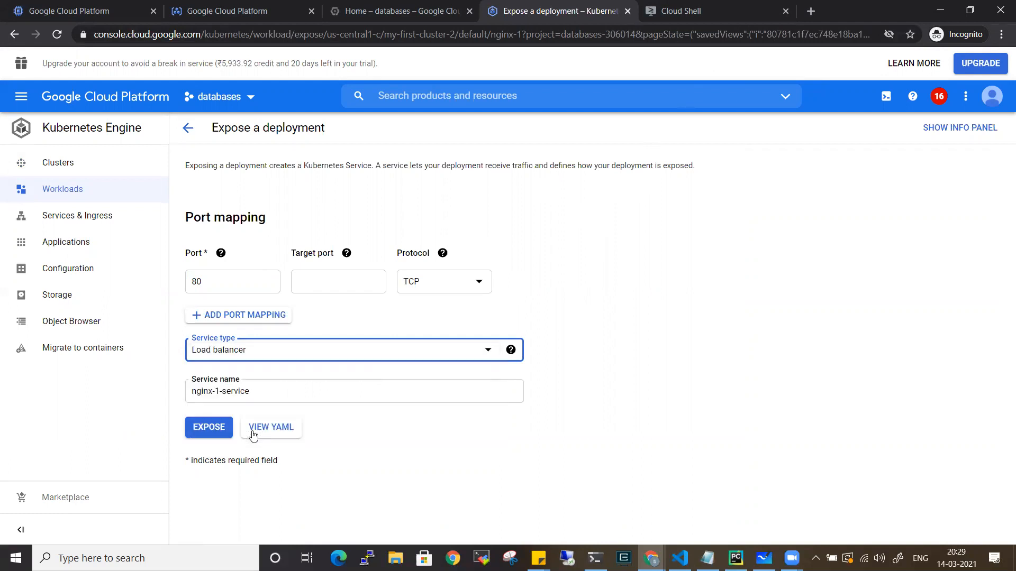
{"action": "left_click_drag", "start_coordinate": [262, 392], "coordinate": [188, 392]}
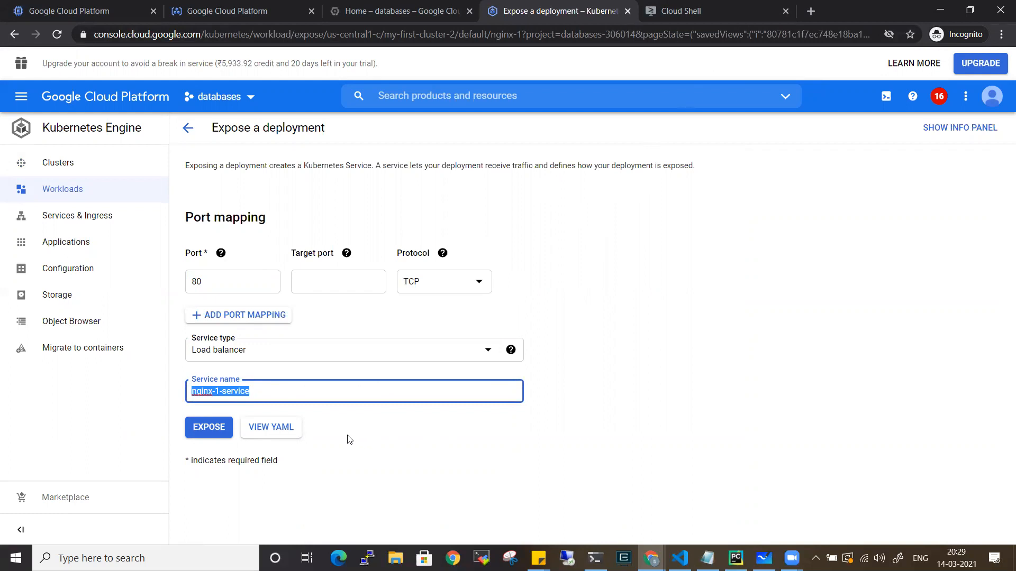
Step: Review the service's YAML output, including its kind, name, namespace, protocol, selector and type, and close it
{"action": "left_click", "coordinate": [279, 432]}
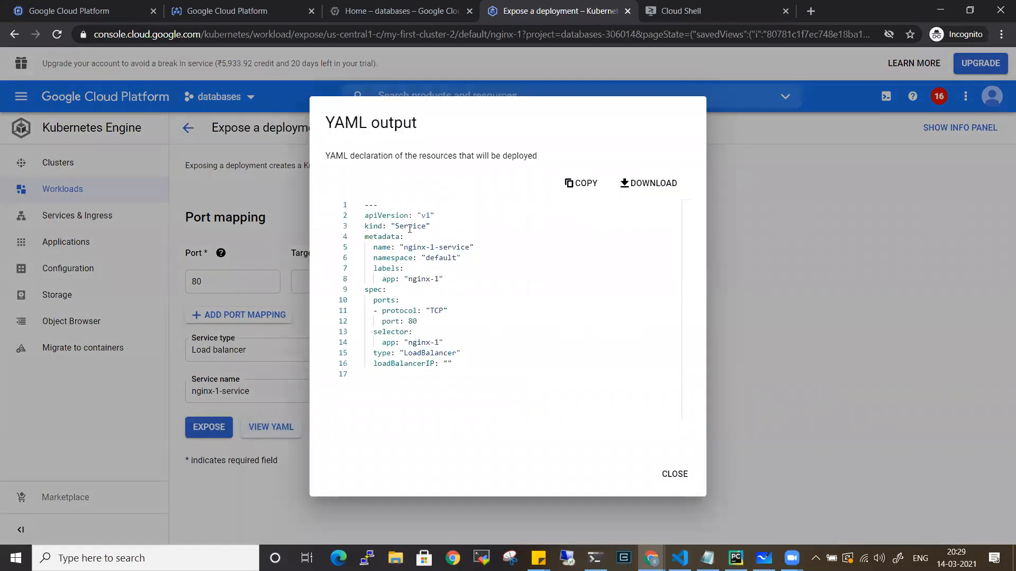
{"action": "double_click", "coordinate": [410, 227]}
{"action": "left_click_drag", "start_coordinate": [405, 248], "coordinate": [459, 259]}
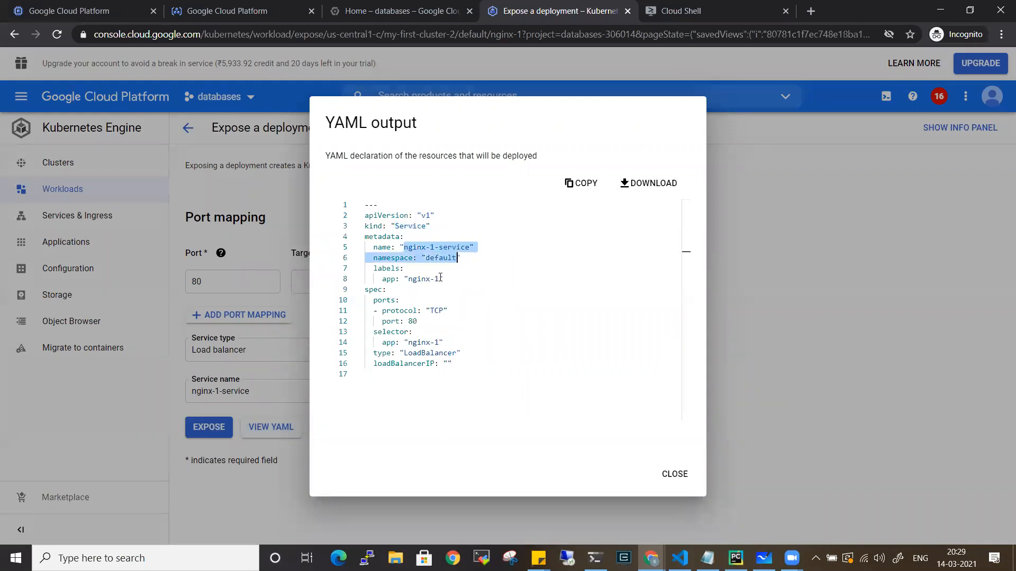
{"action": "double_click", "coordinate": [438, 312]}
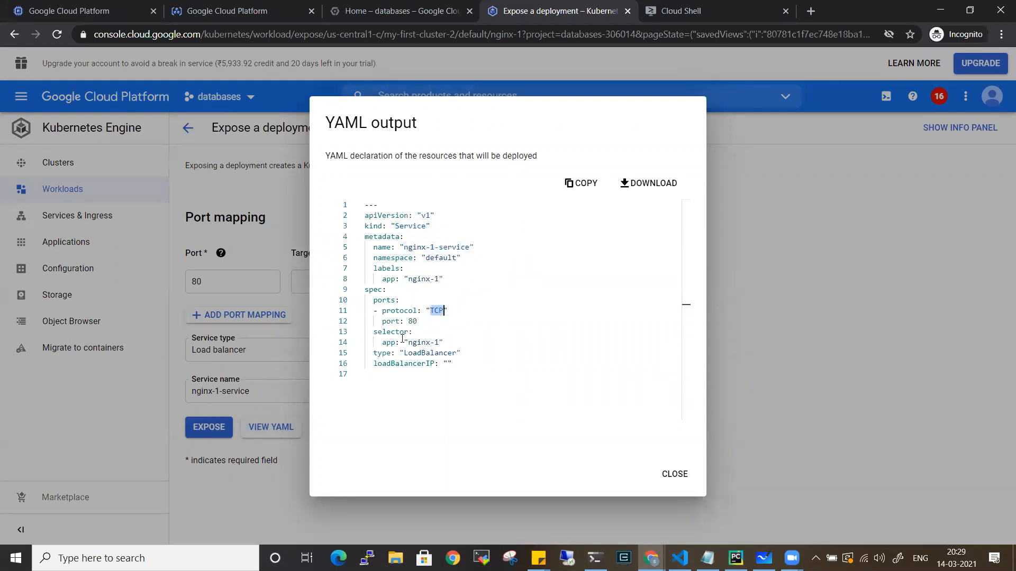
{"action": "left_click_drag", "start_coordinate": [443, 342], "coordinate": [382, 342]}
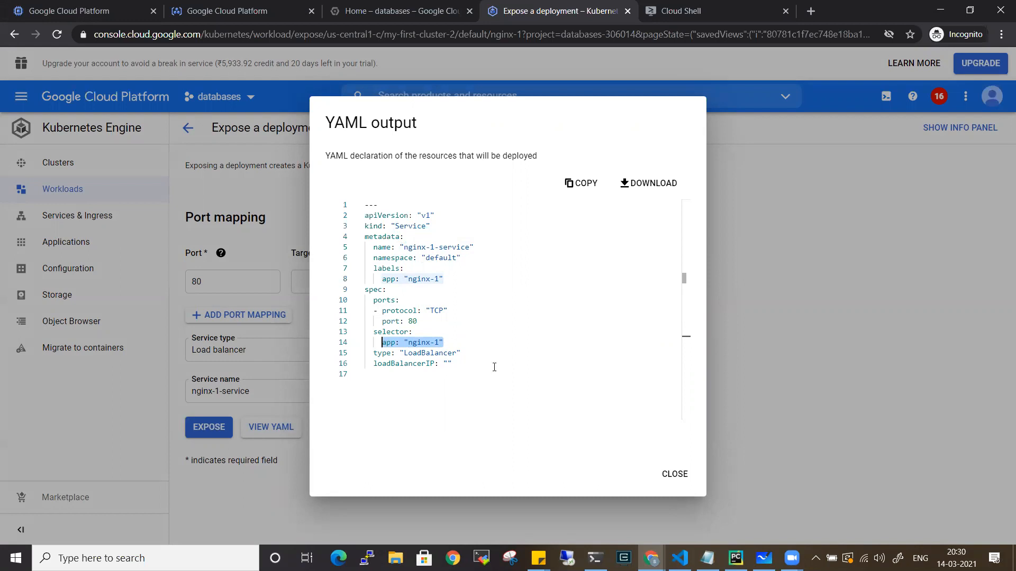
{"action": "left_click", "coordinate": [421, 354]}
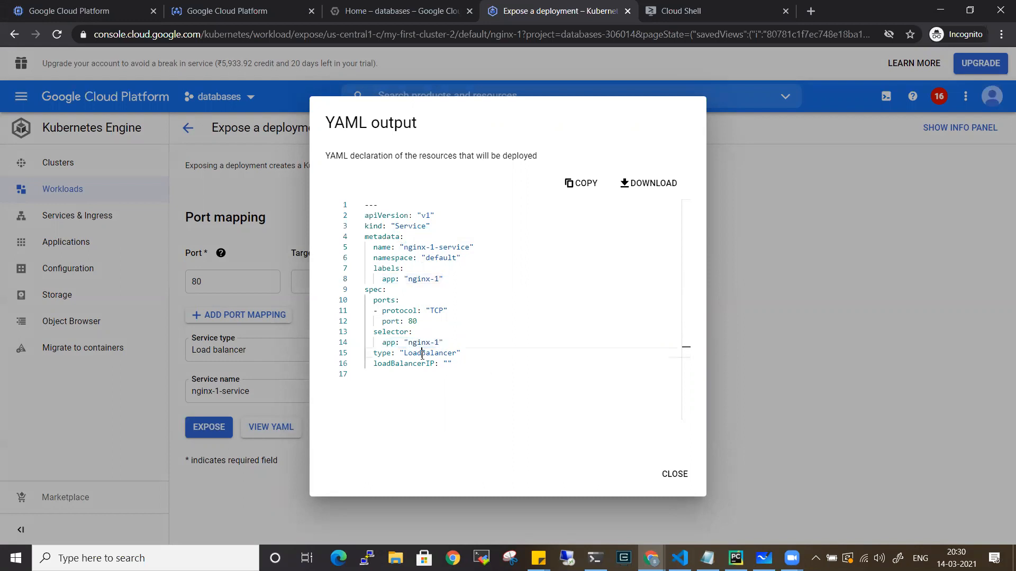
{"action": "left_click", "coordinate": [672, 478]}
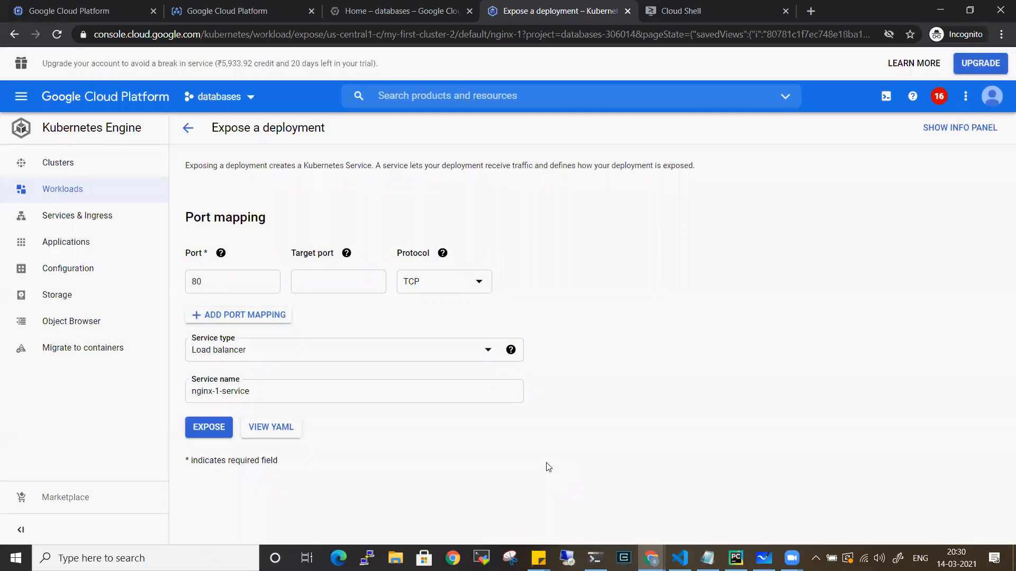
Step: Expose the nginx-1 deployment and check the progress of creating the load balancer service
{"action": "left_click", "coordinate": [218, 432]}
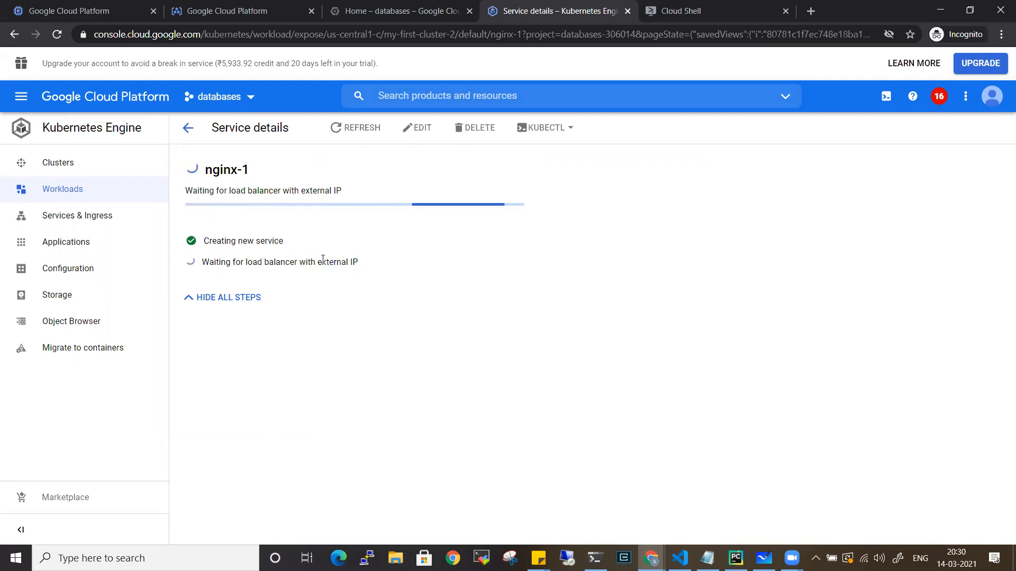
{"action": "left_click_drag", "start_coordinate": [369, 265], "coordinate": [292, 262]}
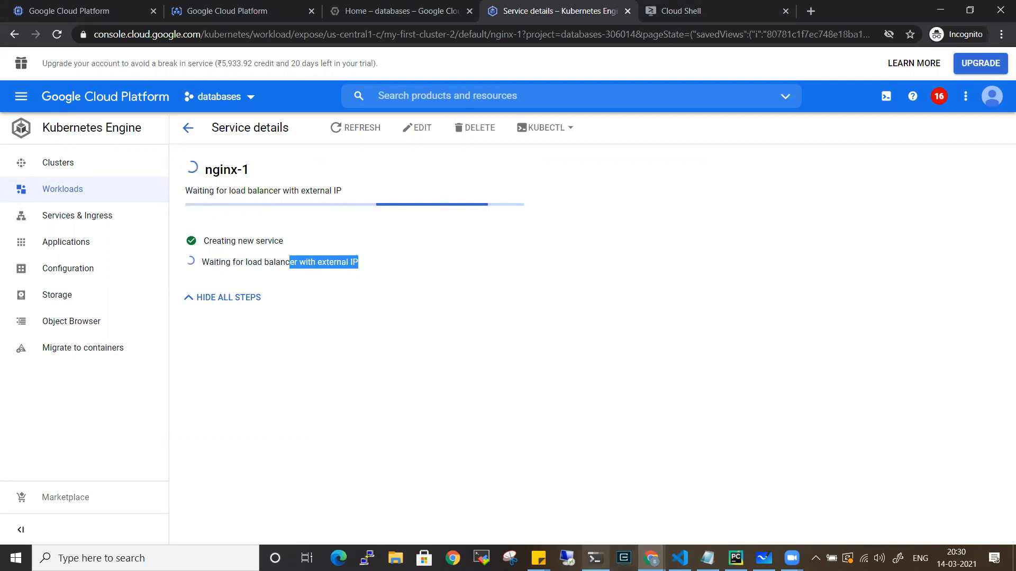
Step: Switch to PowerShell, list the cluster's services with kubectl get svc and examine the nginx-1-service entry
{"action": "key", "text": "alt+Tab"}
{"action": "type", "text": "kubectl get"}
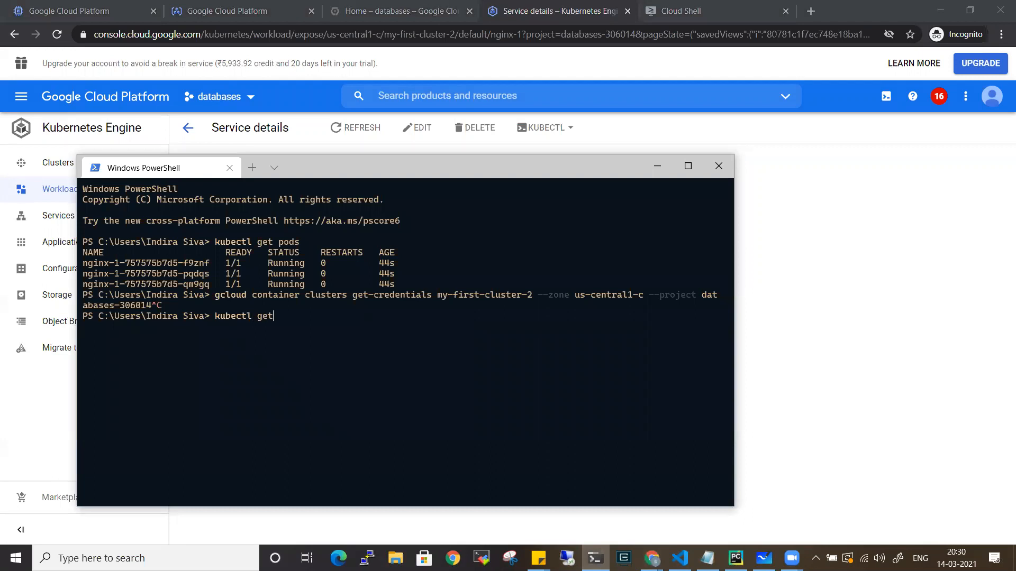
{"action": "type", "text": " svc"}
{"action": "key", "text": "Return"}
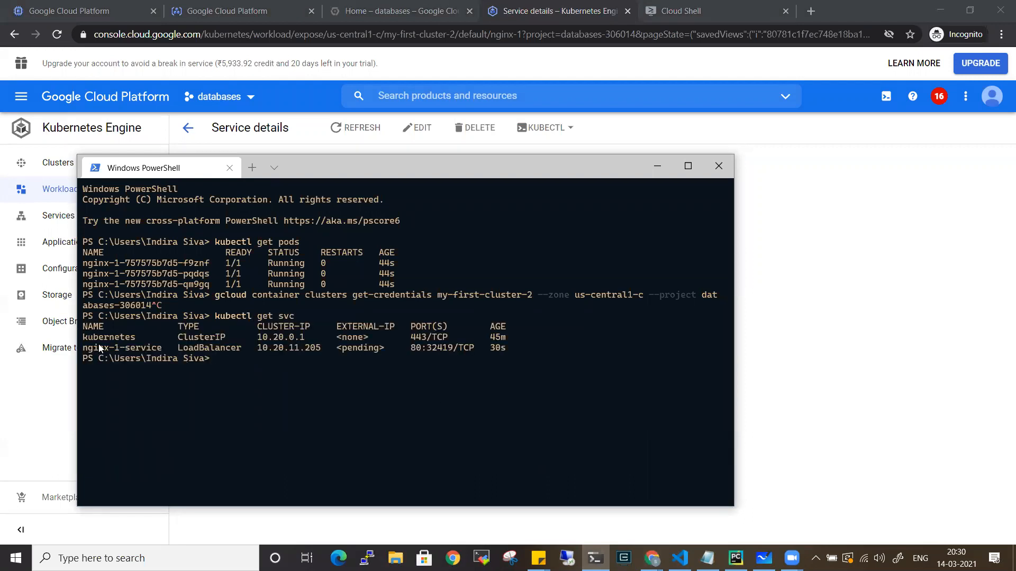
{"action": "left_click_drag", "start_coordinate": [158, 350], "coordinate": [159, 351]}
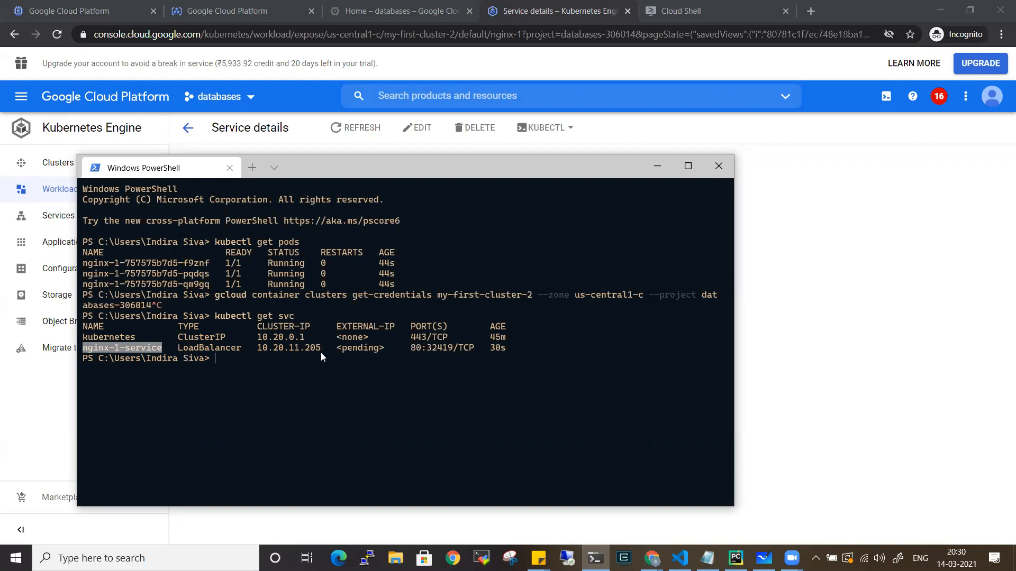
{"action": "left_click", "coordinate": [342, 369]}
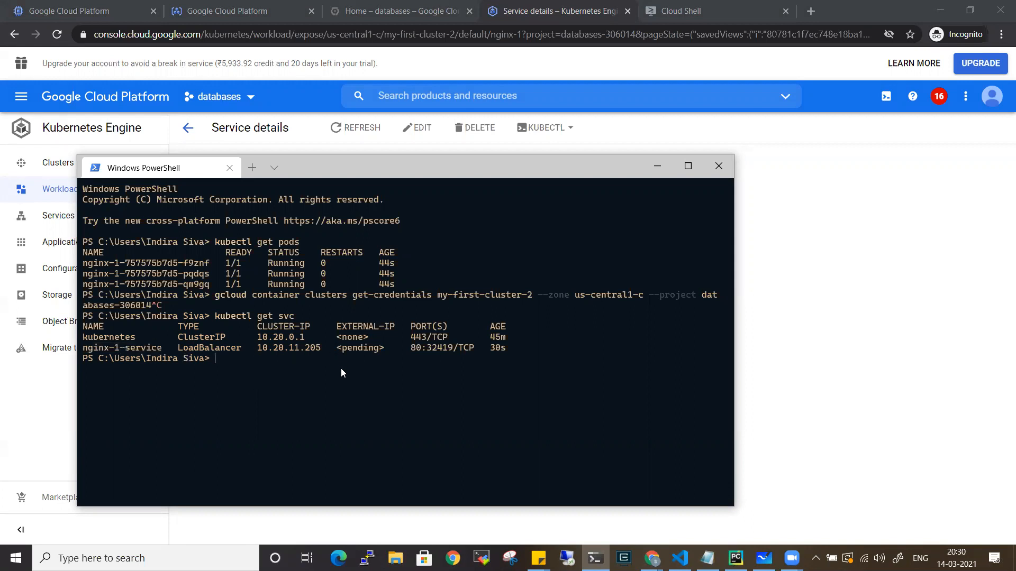
Step: List the services again with kubectl get svc and copy the external IP of nginx-1-service
{"action": "key", "text": "Up"}
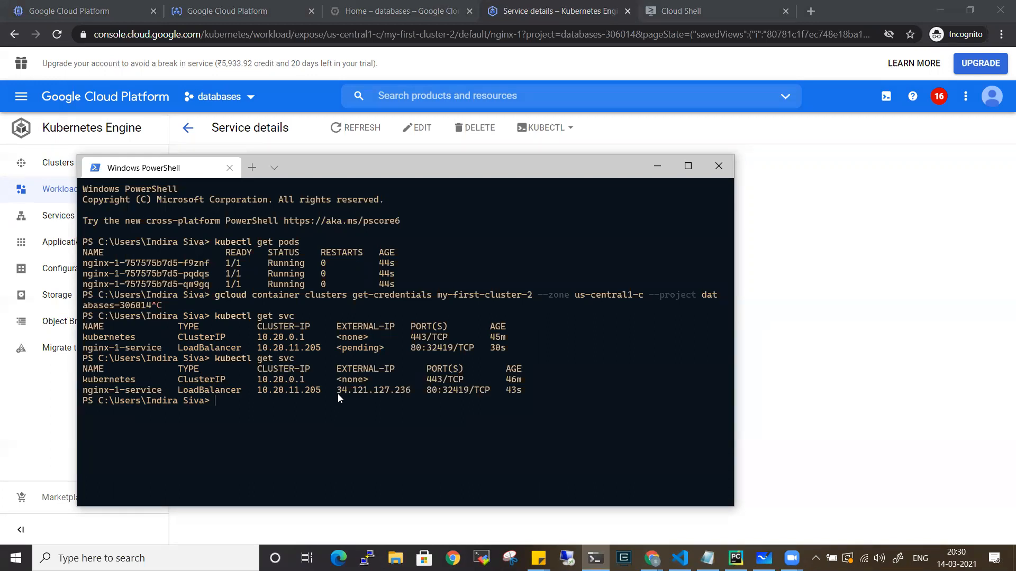
{"action": "left_click_drag", "start_coordinate": [338, 391], "coordinate": [407, 392]}
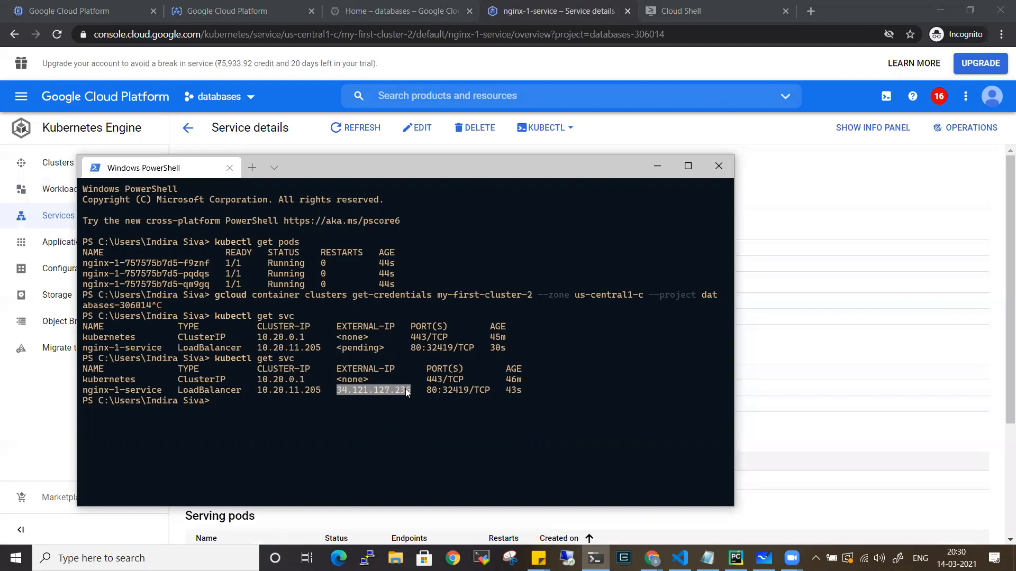
{"action": "key", "text": "ctrl+c"}
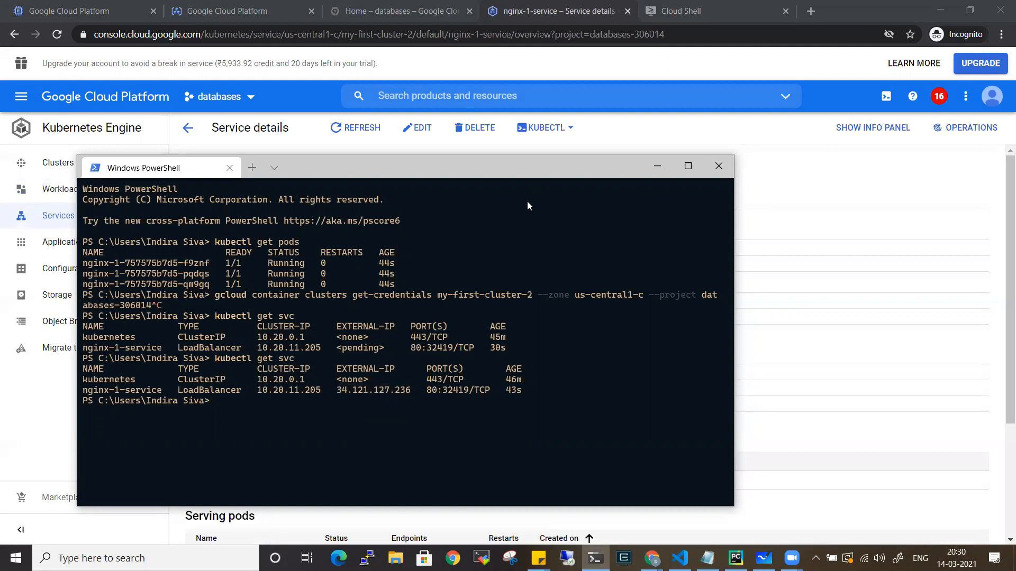
Step: Switch to the browser, open 34.121.127.236 in a new tab and try reloading the page
{"action": "key", "text": "alt+Tab"}
{"action": "left_click", "coordinate": [806, 12]}
{"action": "key", "text": "ctrl+v"}
{"action": "key", "text": "Return"}
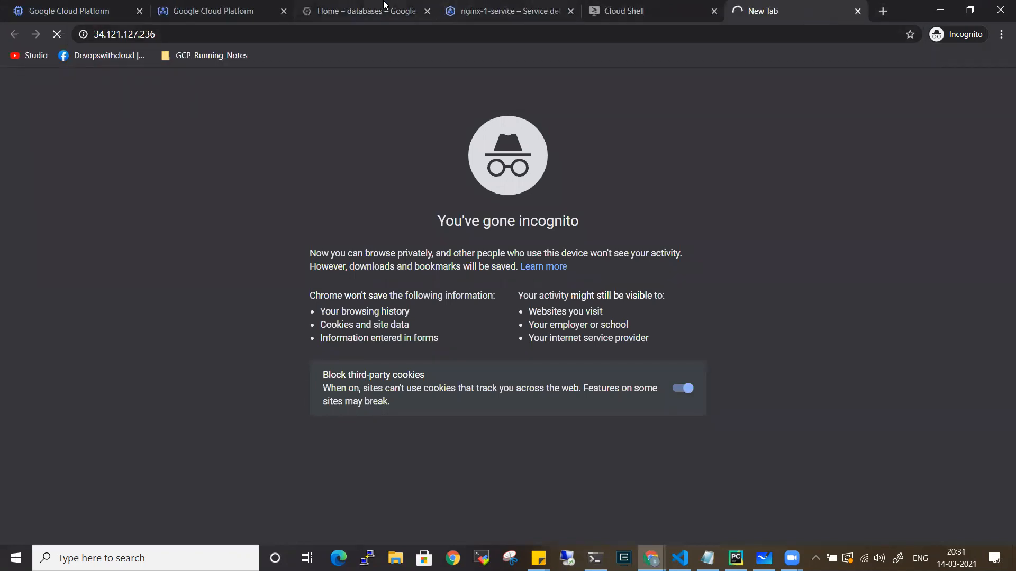
{"action": "key", "text": "F5"}
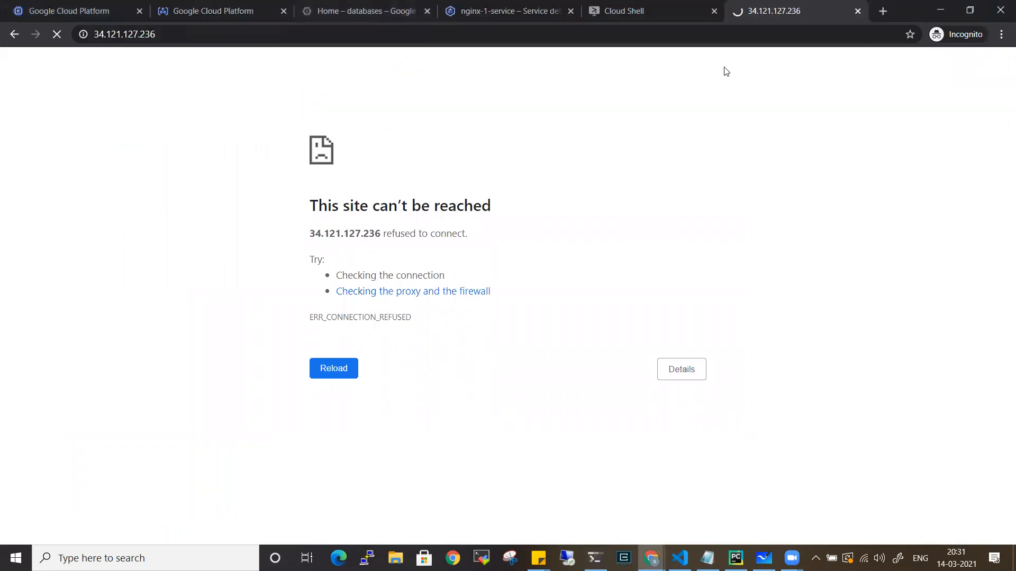
{"action": "left_click", "coordinate": [56, 34]}
Step: Look over the hello-app image page, go back to the nginx-1-service details and inspect the service's port and target port
{"action": "left_click", "coordinate": [211, 4]}
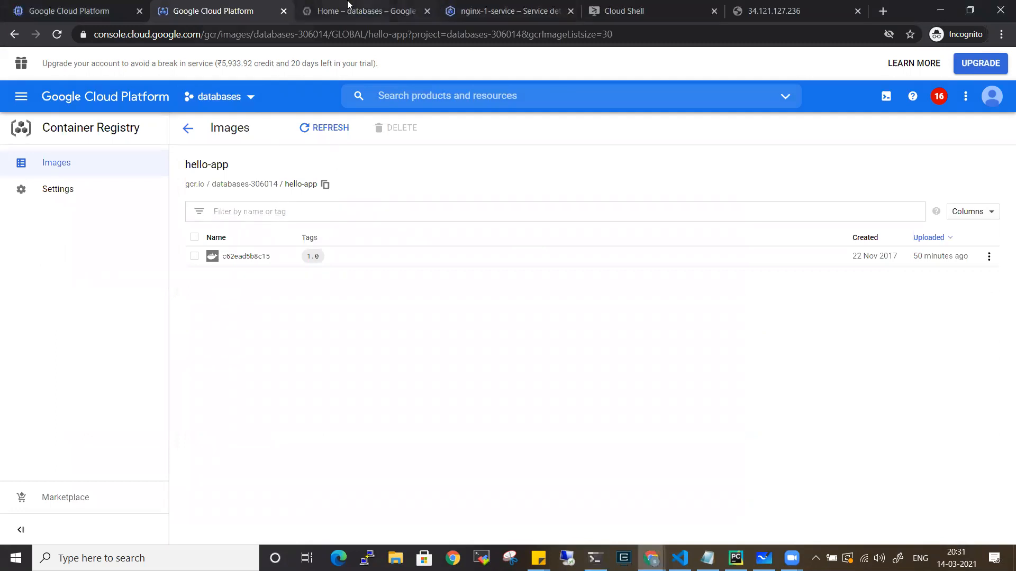
{"action": "left_click", "coordinate": [365, 10]}
{"action": "left_click", "coordinate": [497, 7]}
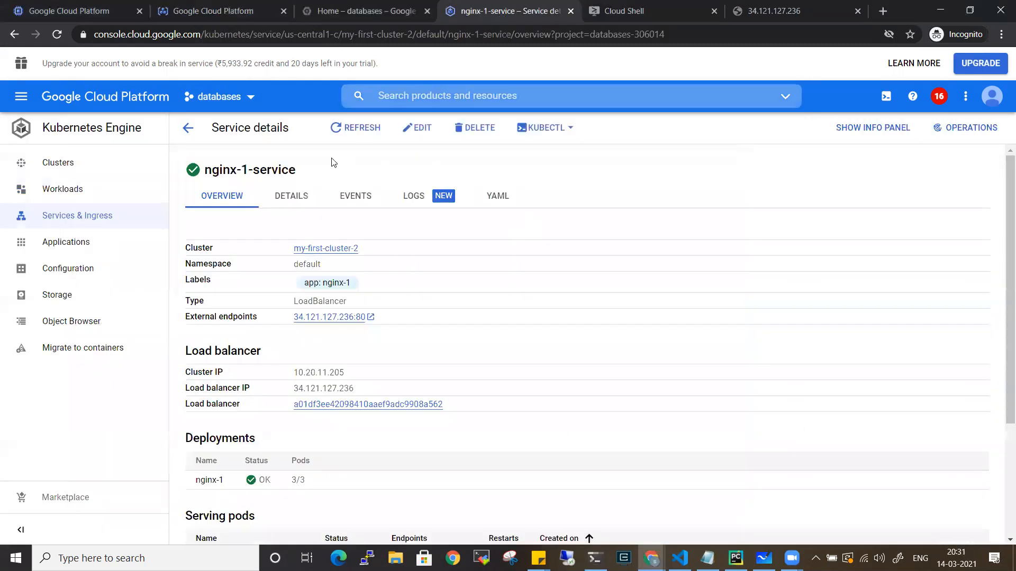
{"action": "scroll", "coordinate": [287, 355], "scroll_direction": "down", "scroll_amount": 3}
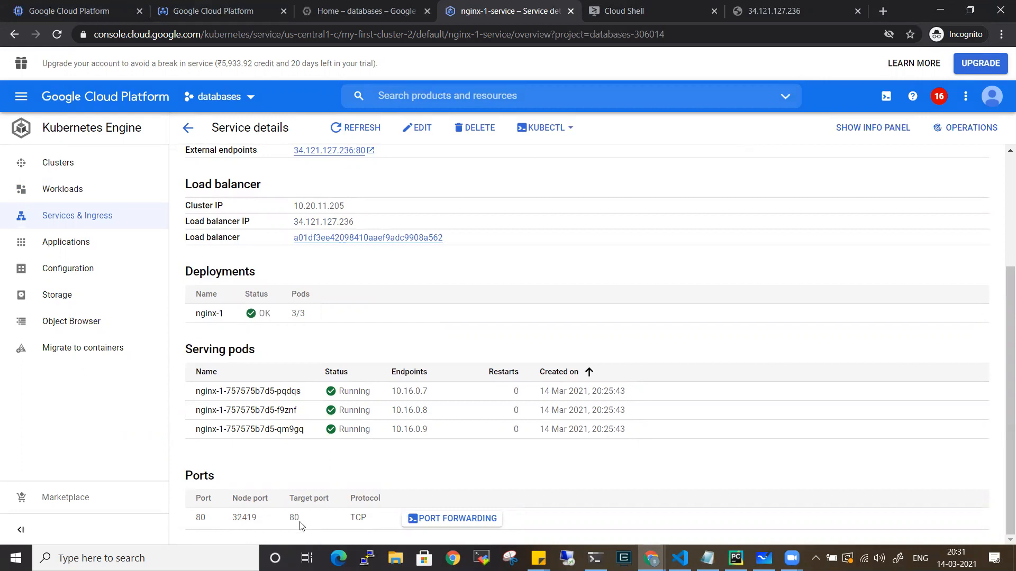
{"action": "double_click", "coordinate": [202, 518]}
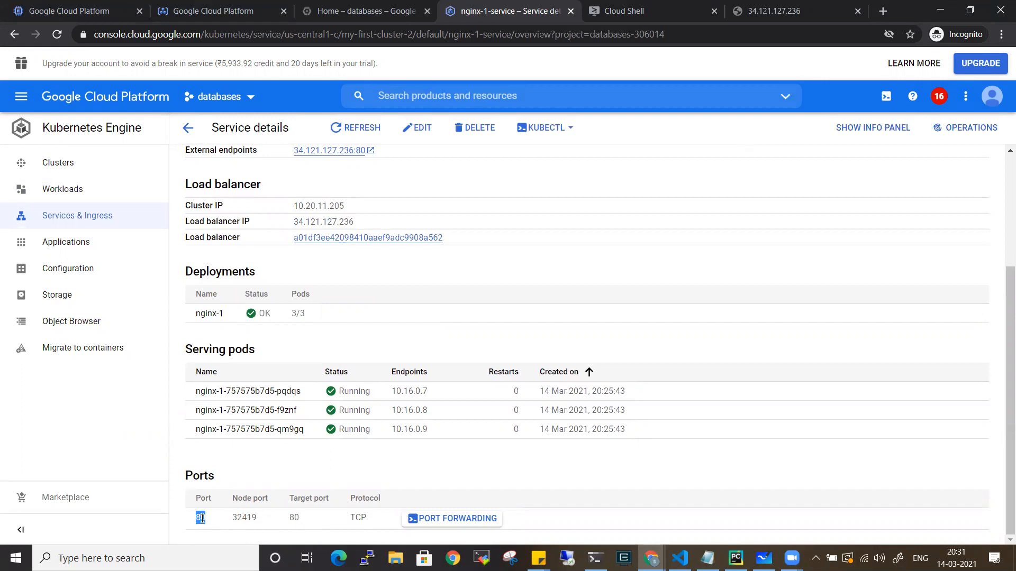
{"action": "left_click", "coordinate": [298, 520]}
Step: Edit the nginx-1-service YAML to set targetPort to 8080, save it and check the service's ports
{"action": "left_click", "coordinate": [416, 127]}
{"action": "scroll", "coordinate": [309, 241], "scroll_direction": "down", "scroll_amount": 3}
{"action": "scroll", "coordinate": [309, 241], "scroll_direction": "down", "scroll_amount": 2}
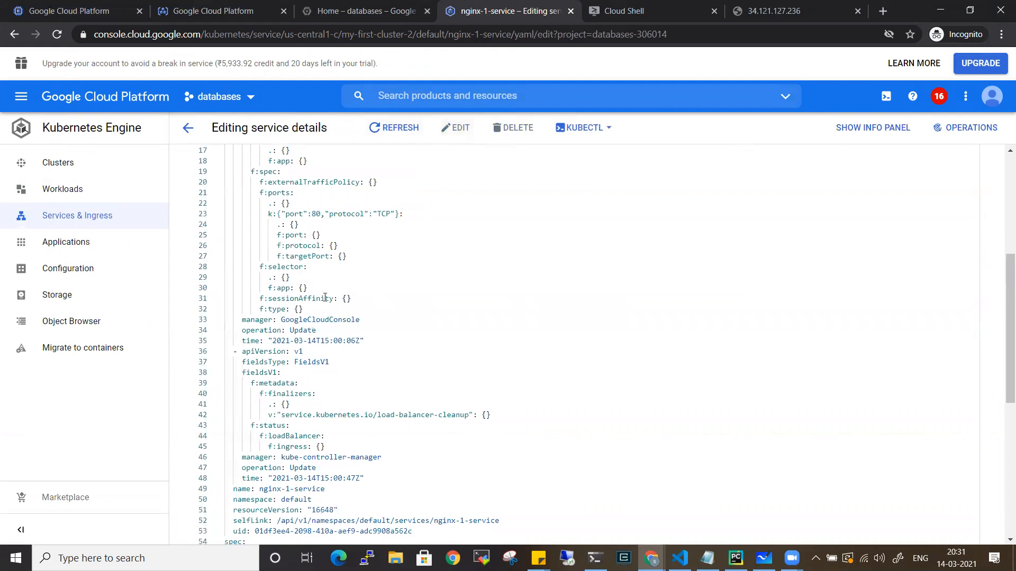
{"action": "scroll", "coordinate": [349, 374], "scroll_direction": "up", "scroll_amount": 5}
{"action": "scroll", "coordinate": [331, 347], "scroll_direction": "down", "scroll_amount": 8}
{"action": "left_click", "coordinate": [309, 418]}
{"action": "type", "text": "8080"}
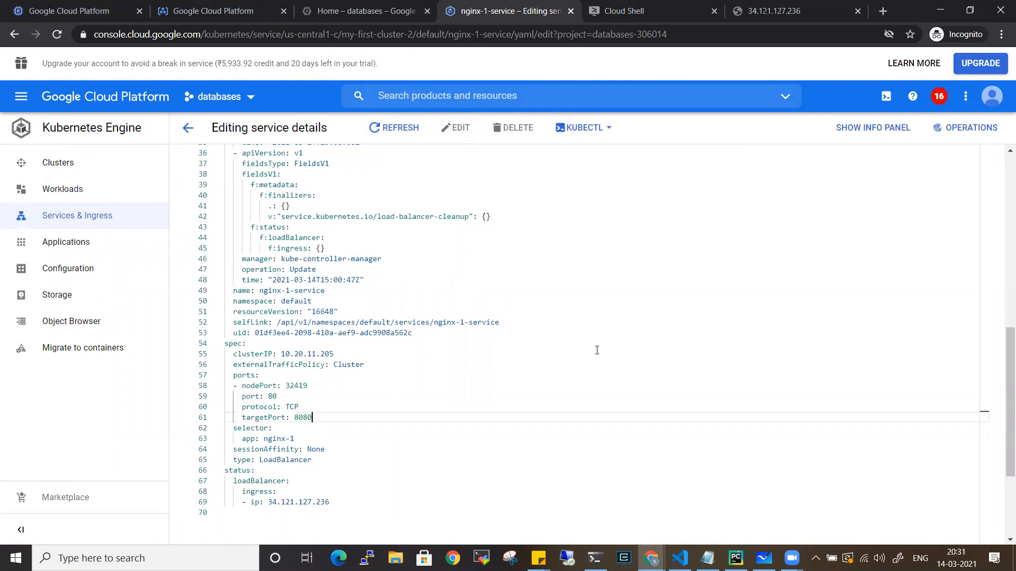
{"action": "scroll", "coordinate": [597, 350], "scroll_direction": "down", "scroll_amount": 5}
{"action": "left_click", "coordinate": [200, 517]}
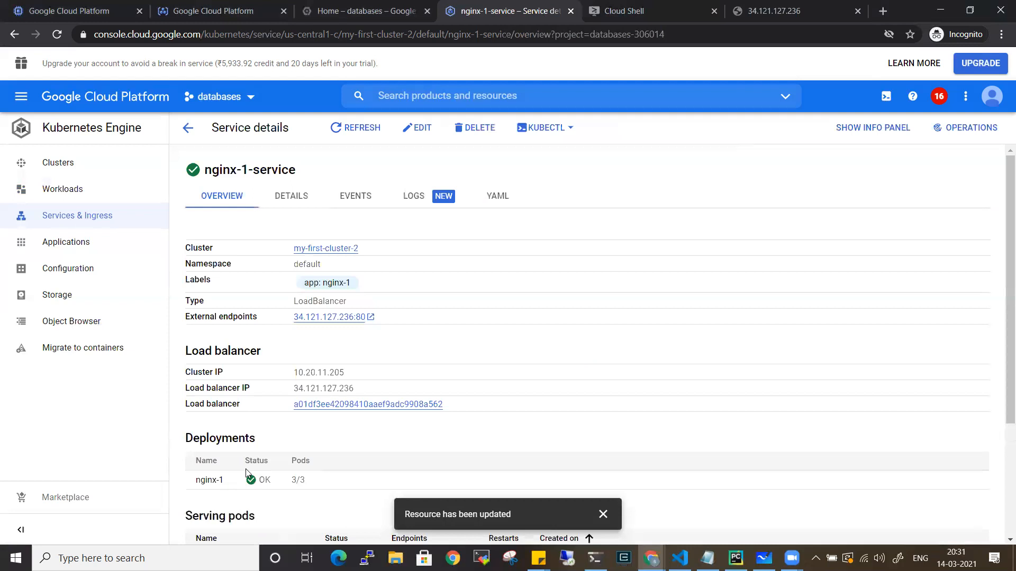
{"action": "scroll", "coordinate": [265, 447], "scroll_direction": "down", "scroll_amount": 3}
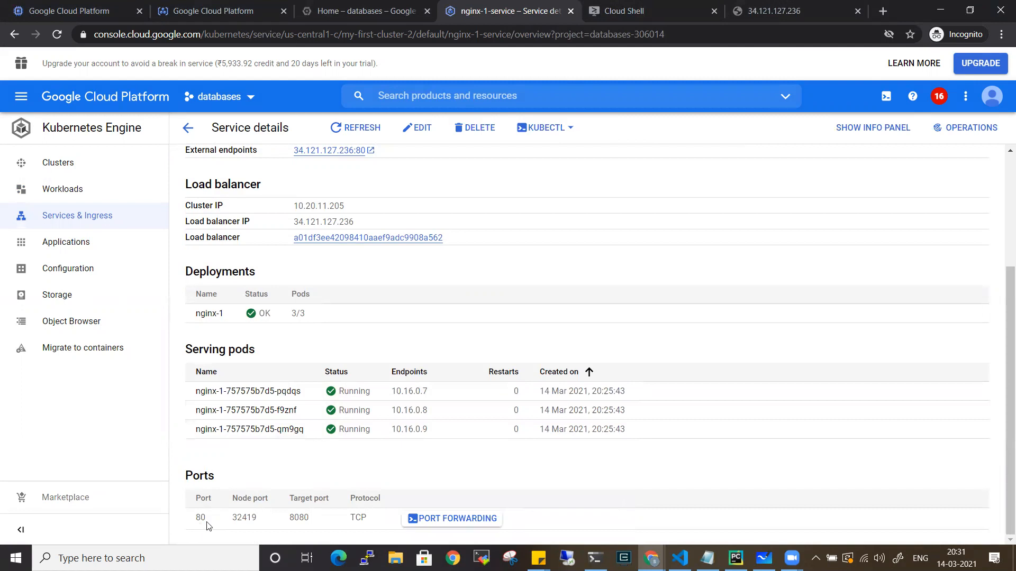
Step: Reload the 34.121.127.236 page, enlarge it to 200% and examine the app's greeting and hostname
{"action": "left_click", "coordinate": [823, 4]}
{"action": "left_click", "coordinate": [57, 34]}
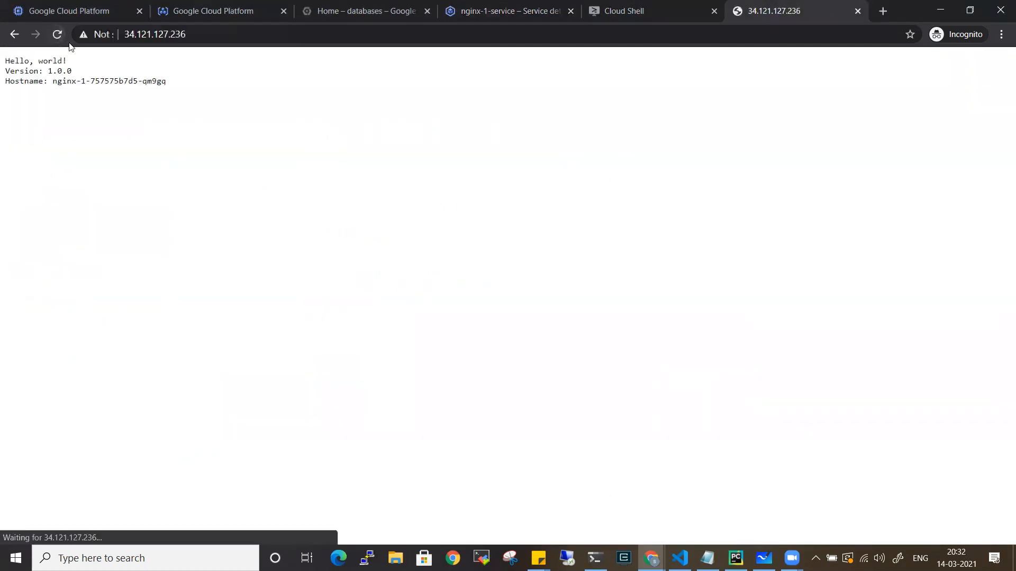
{"action": "key", "text": "ctrl+plus"}
{"action": "key", "text": "ctrl+plus"}
{"action": "key", "text": "ctrl+plus"}
{"action": "key", "text": "ctrl+plus"}
{"action": "key", "text": "ctrl+plus"}
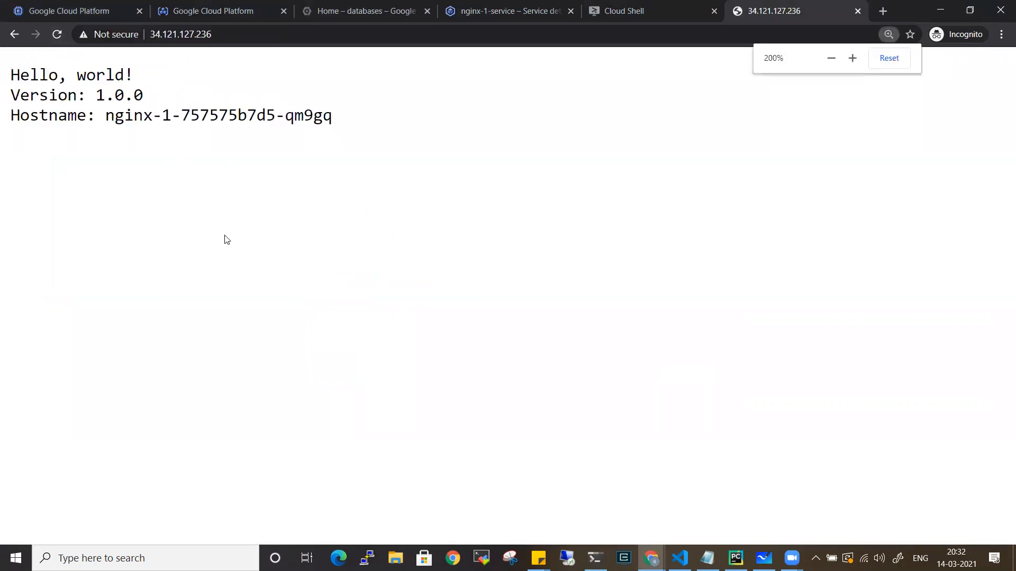
{"action": "left_click_drag", "start_coordinate": [149, 77], "coordinate": [22, 62]}
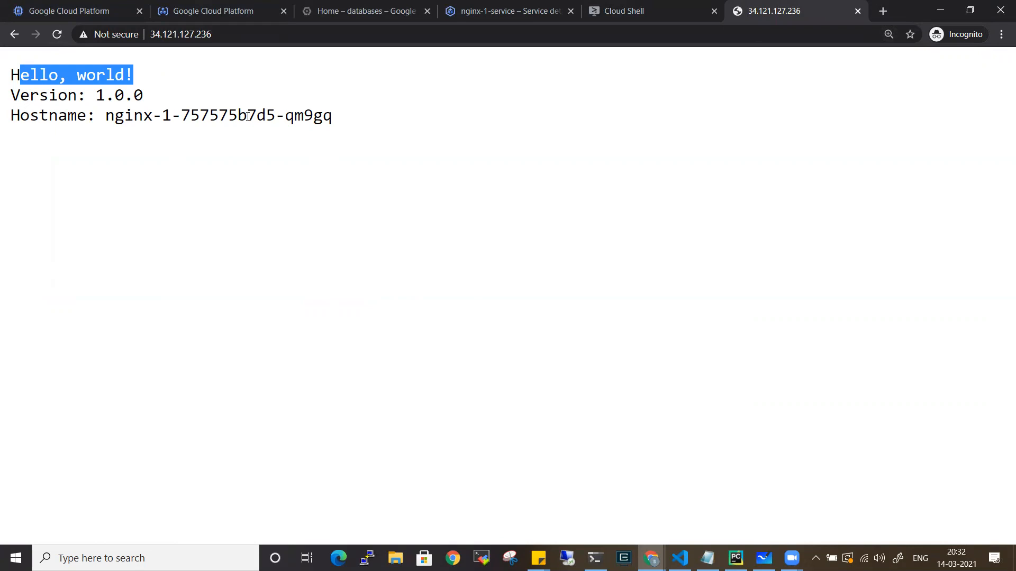
{"action": "left_click_drag", "start_coordinate": [361, 119], "coordinate": [218, 116]}
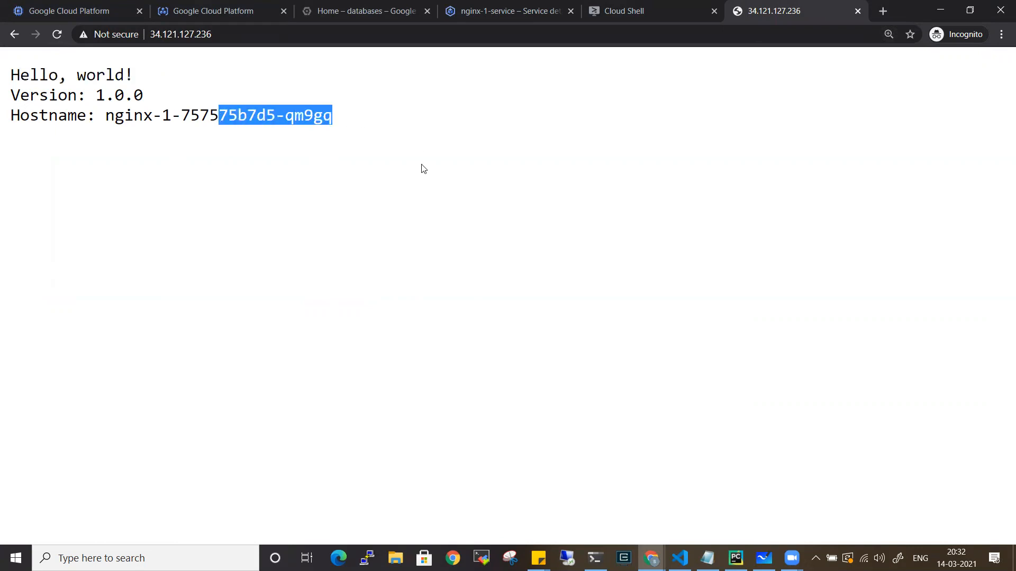
Step: Return to Kubernetes Engine and open the nginx-1 deployment's details from the workloads list
{"action": "left_click", "coordinate": [379, 4]}
{"action": "left_click", "coordinate": [459, 6]}
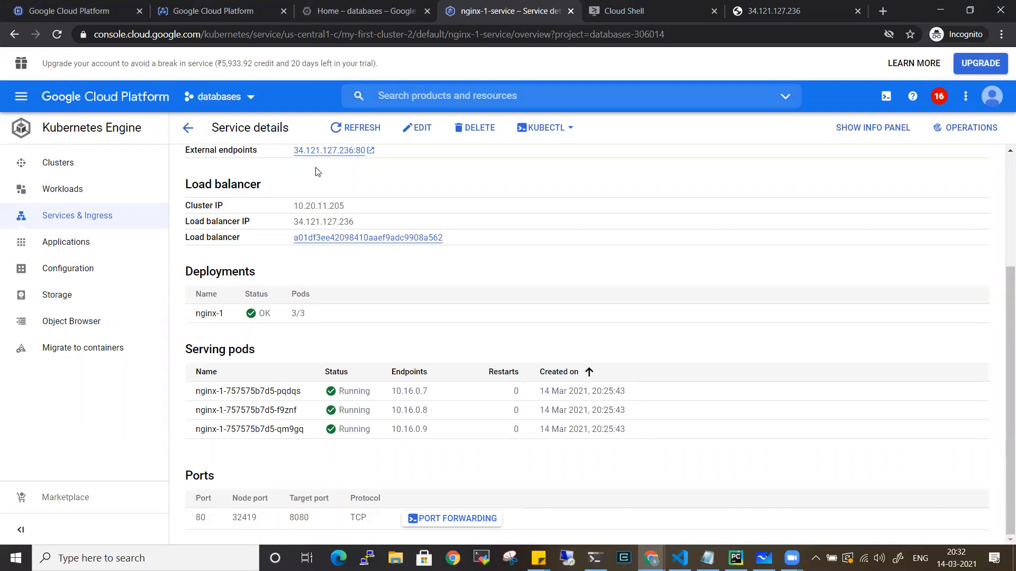
{"action": "left_click", "coordinate": [92, 197]}
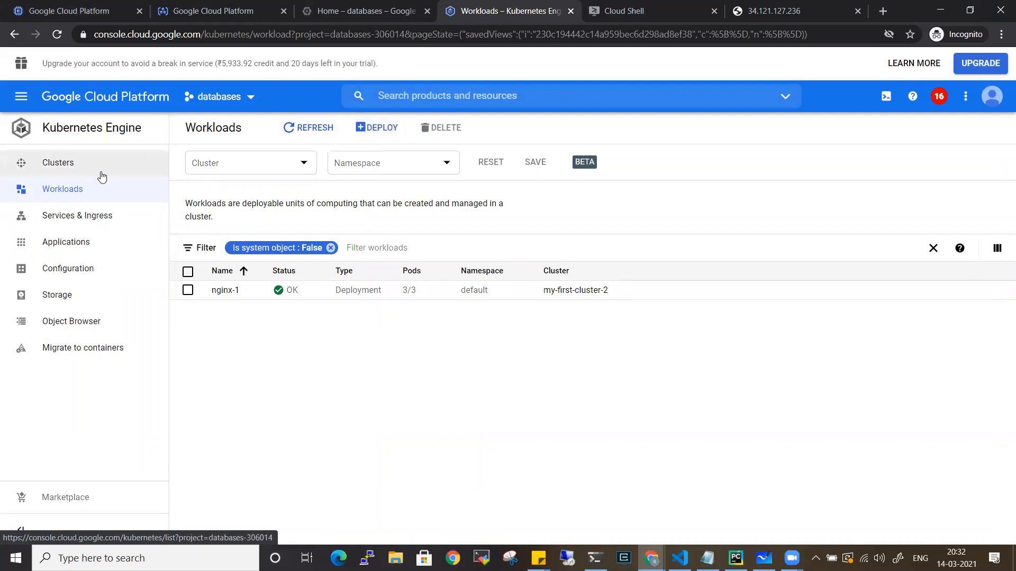
{"action": "left_click", "coordinate": [222, 291]}
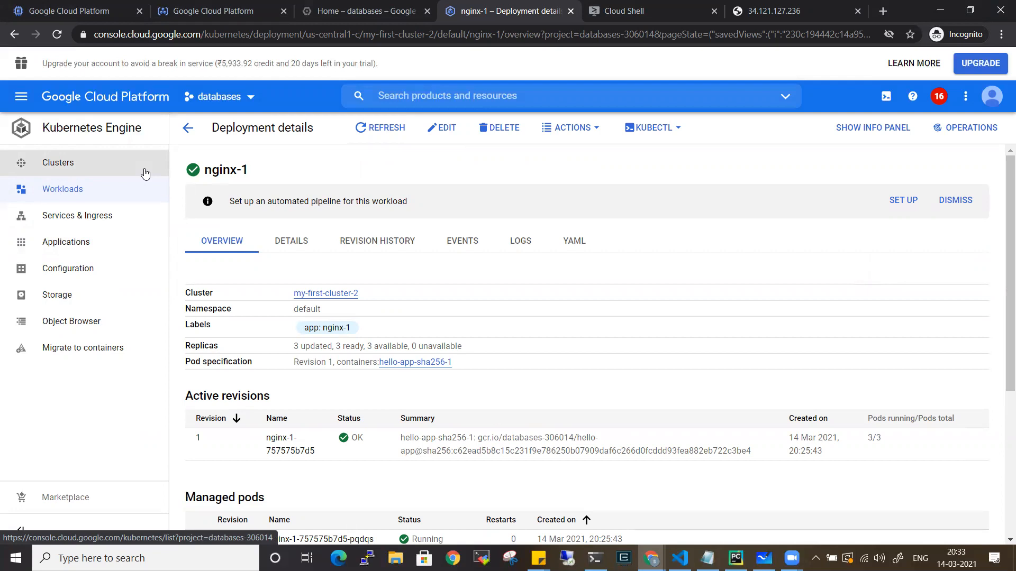
Step: Review the app's output page again, then the hello-app image in Container Registry and the project dashboard
{"action": "left_click", "coordinate": [772, 10]}
{"action": "left_click_drag", "start_coordinate": [356, 124], "coordinate": [18, 70]}
{"action": "left_click", "coordinate": [258, 4]}
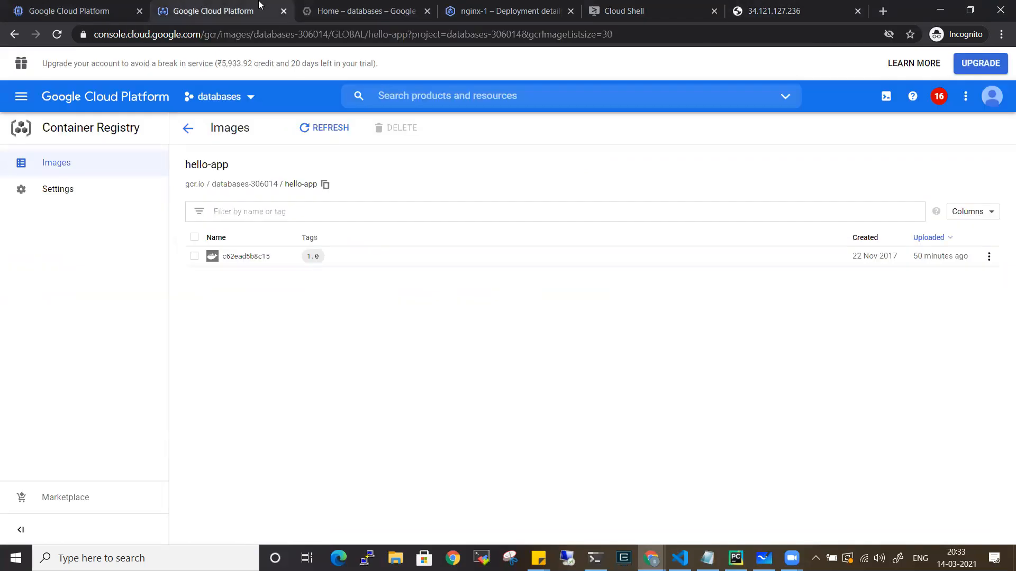
{"action": "left_click", "coordinate": [328, 6]}
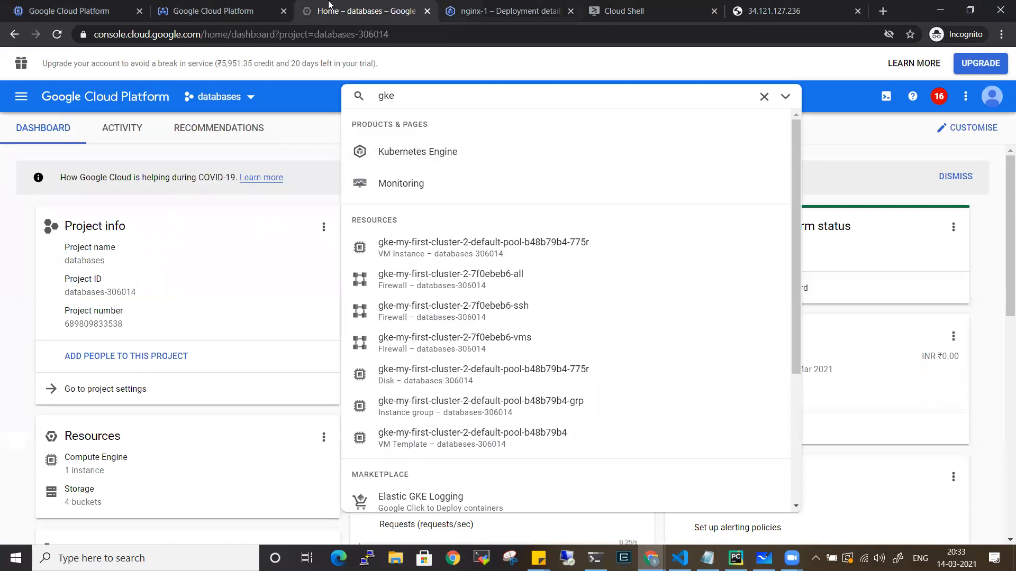